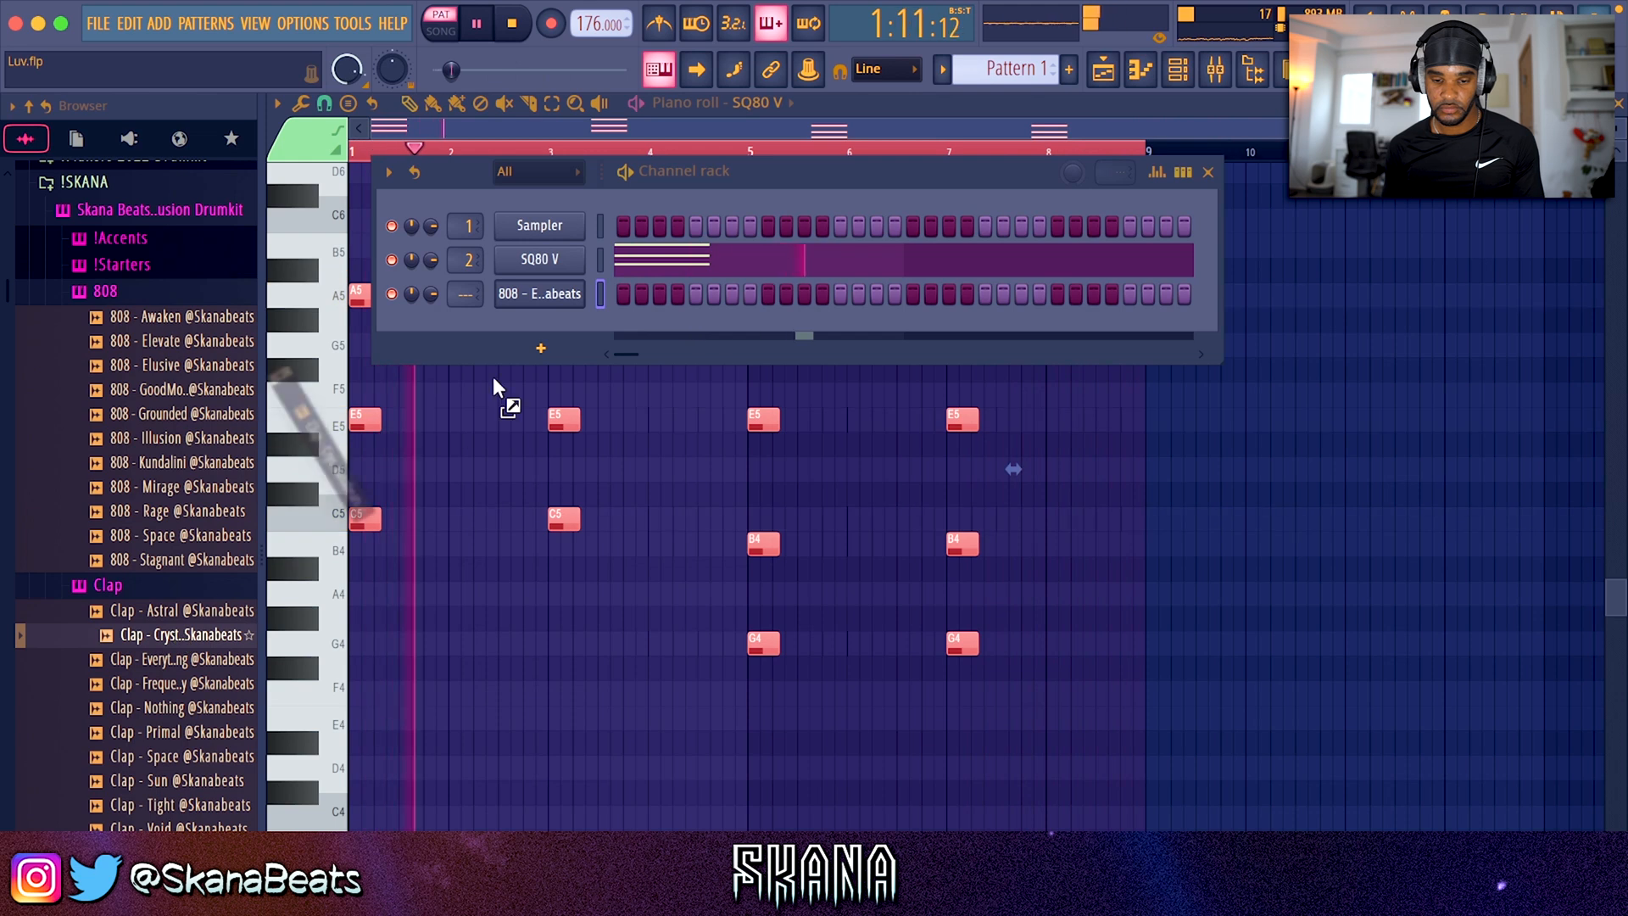
Step: Place Clap - Crystal hits on steps 9 and 25 and open the clap's piano roll
{"action": "left_click", "coordinate": [769, 328]}
{"action": "left_click", "coordinate": [1062, 327]}
{"action": "right_click", "coordinate": [547, 326]}
{"action": "left_click", "coordinate": [636, 325]}
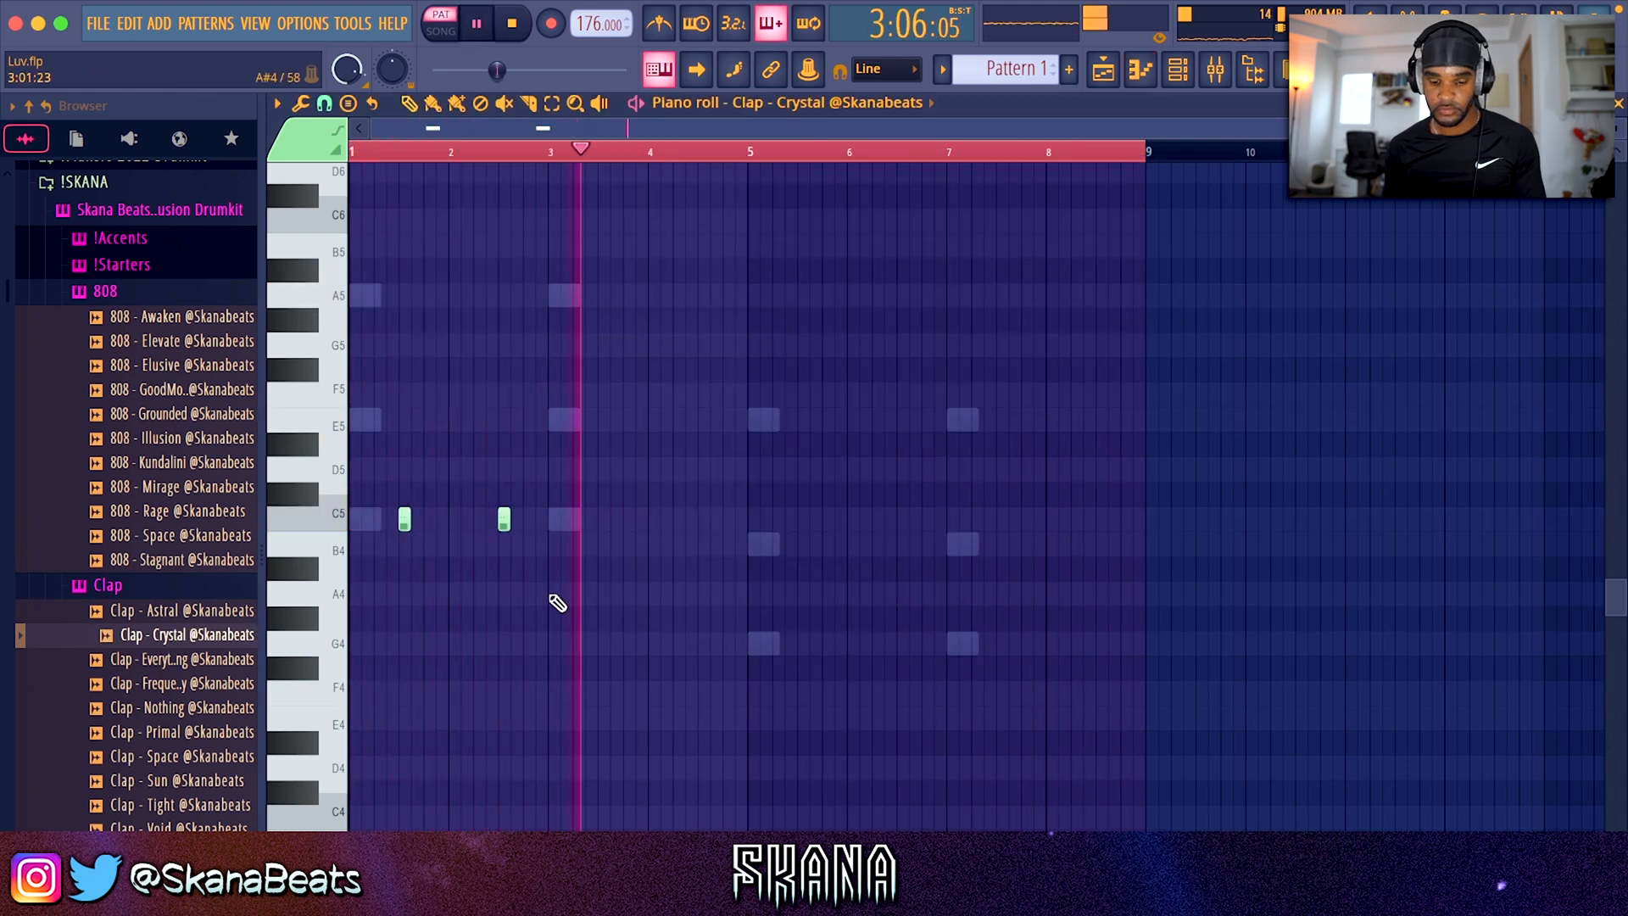
{"action": "key", "text": "super+d"}
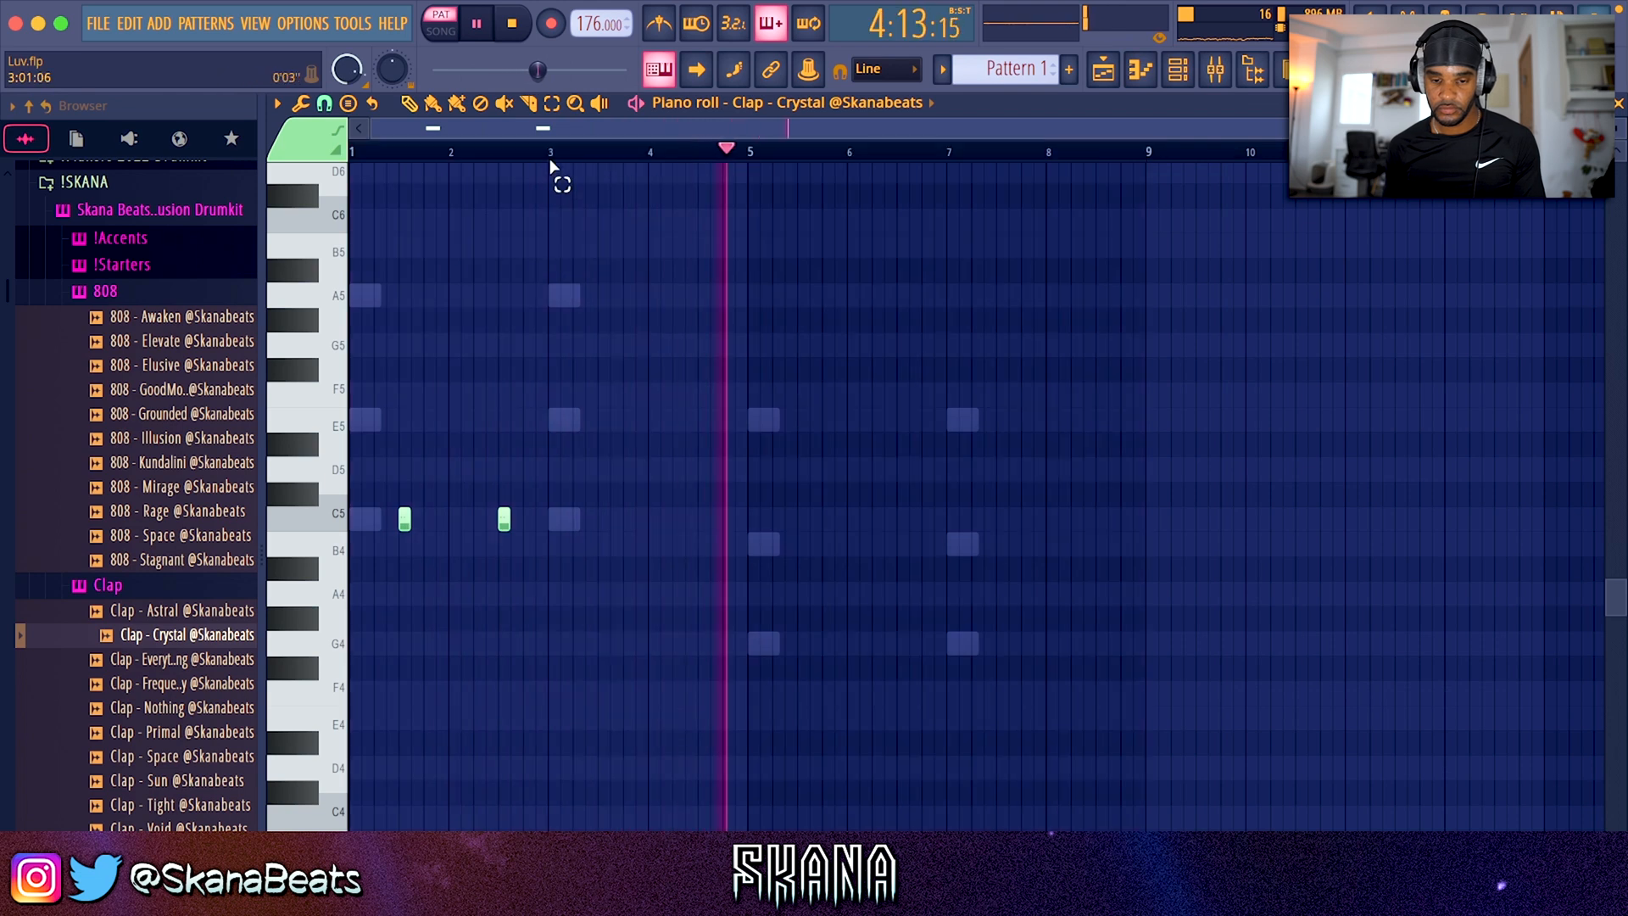
Step: Duplicate the two clap notes of bars 1–2 repeatedly so they fill the pattern through bar 8
{"action": "left_click_drag", "start_coordinate": [552, 161], "coordinate": [350, 161]}
{"action": "key", "text": "super+b"}
{"action": "key", "text": "super+b"}
{"action": "key", "text": "super+b"}
{"action": "key", "text": "super+b"}
{"action": "key", "text": "super+d"}
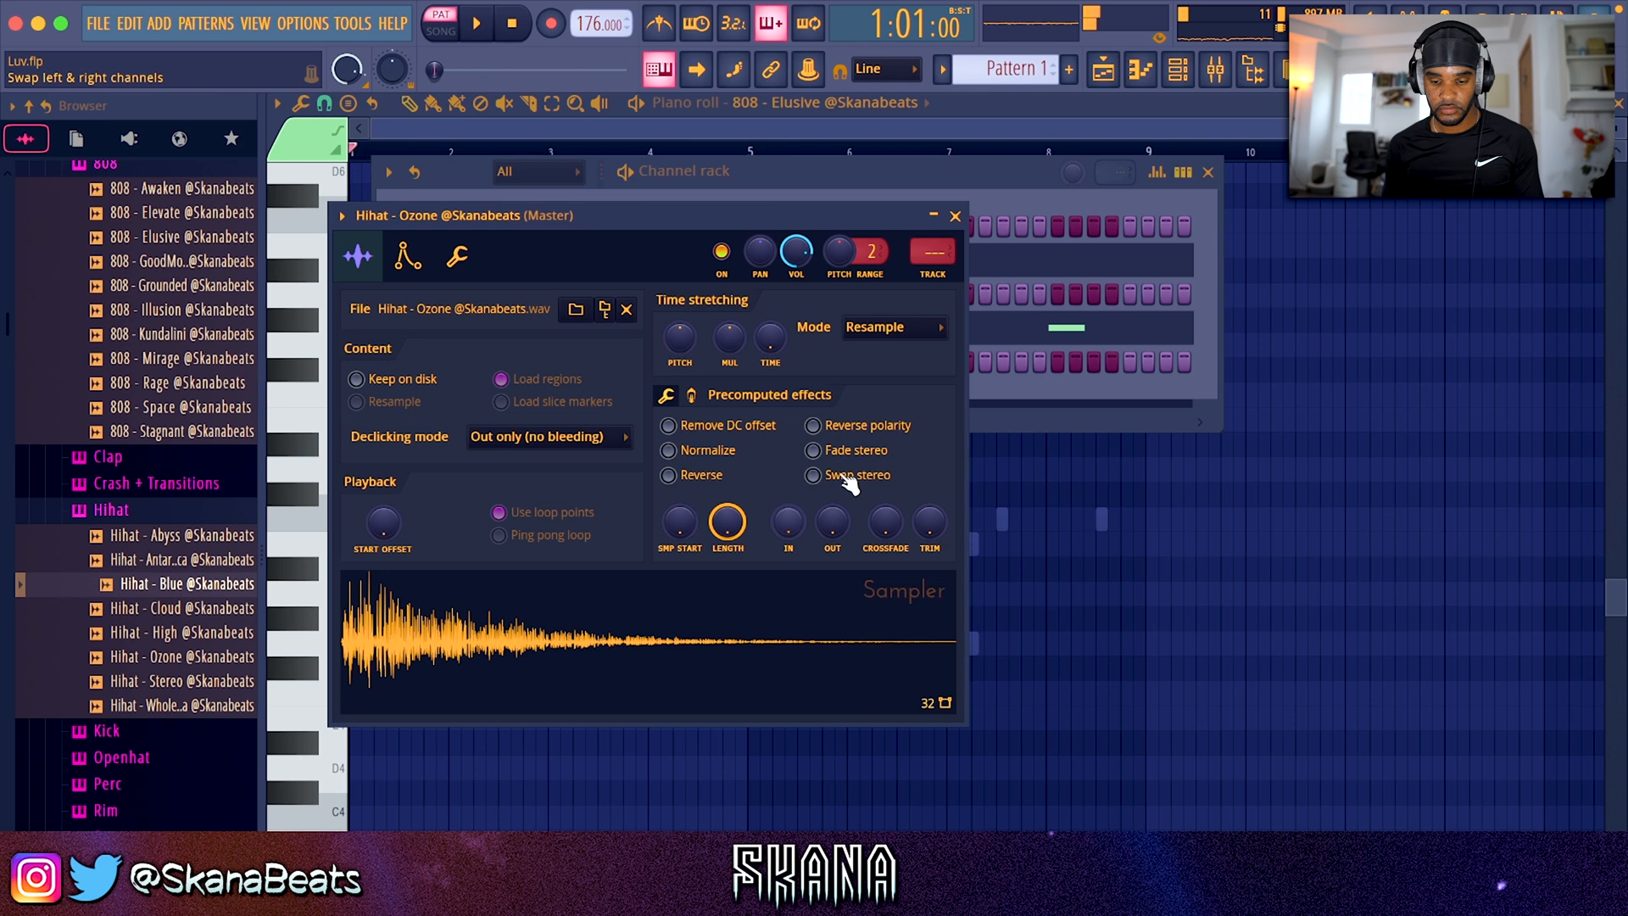
Step: Set the Hihat - Ozone sample's fade-out to 21% and fill its channel on every 2 steps
{"action": "left_click_drag", "start_coordinate": [831, 522], "coordinate": [832, 508]}
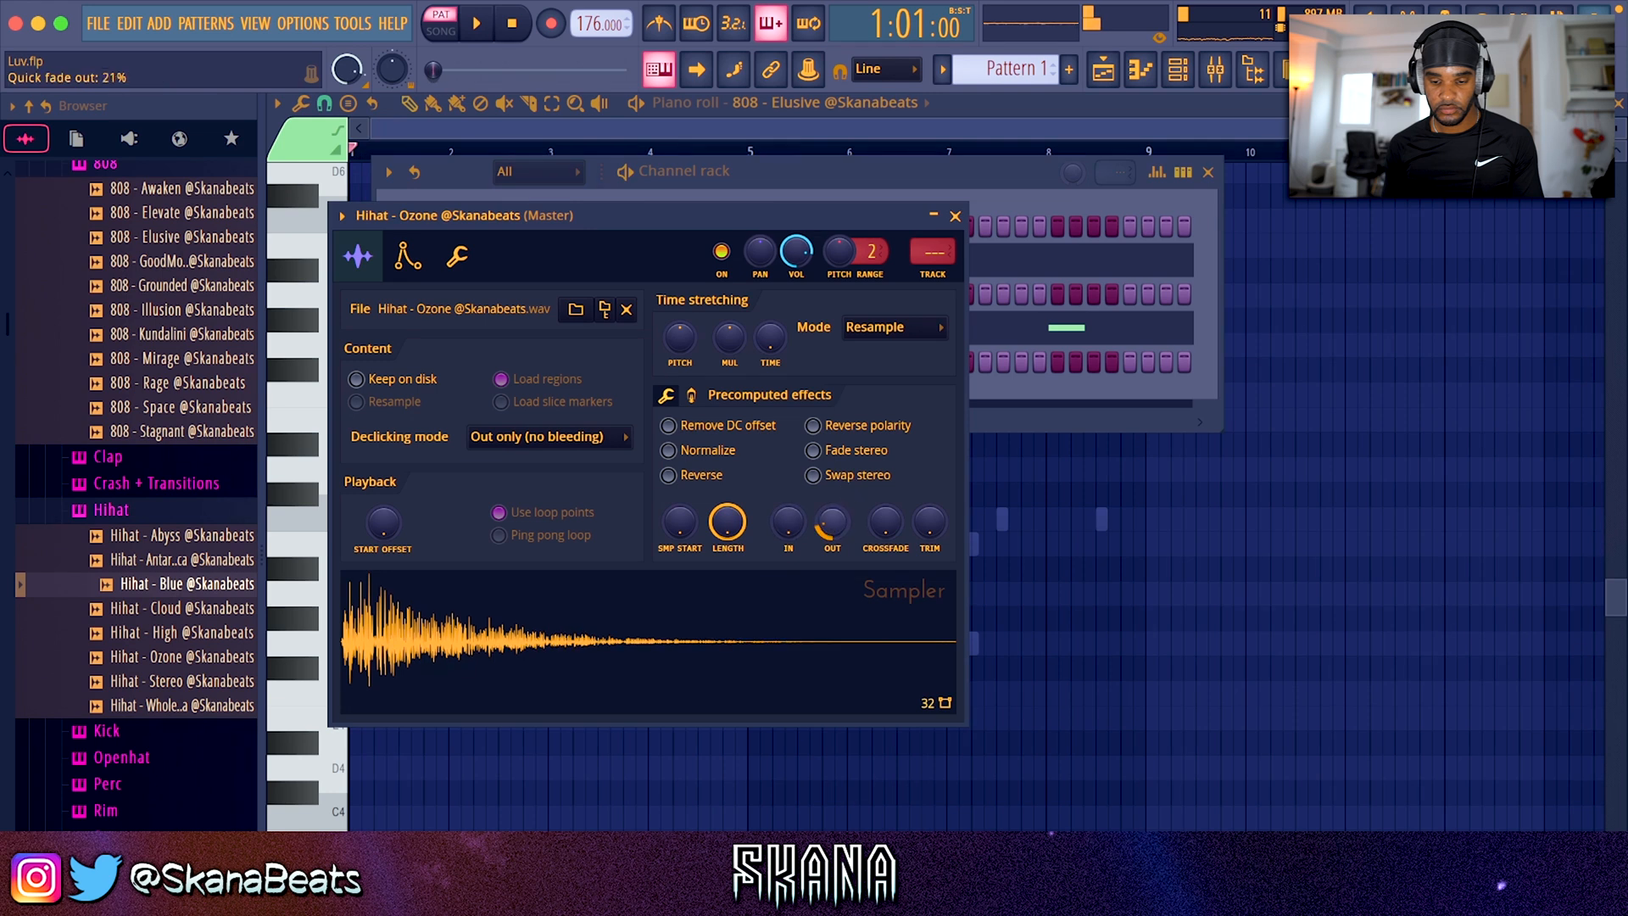
{"action": "left_click", "coordinate": [975, 198]}
{"action": "right_click", "coordinate": [578, 355]}
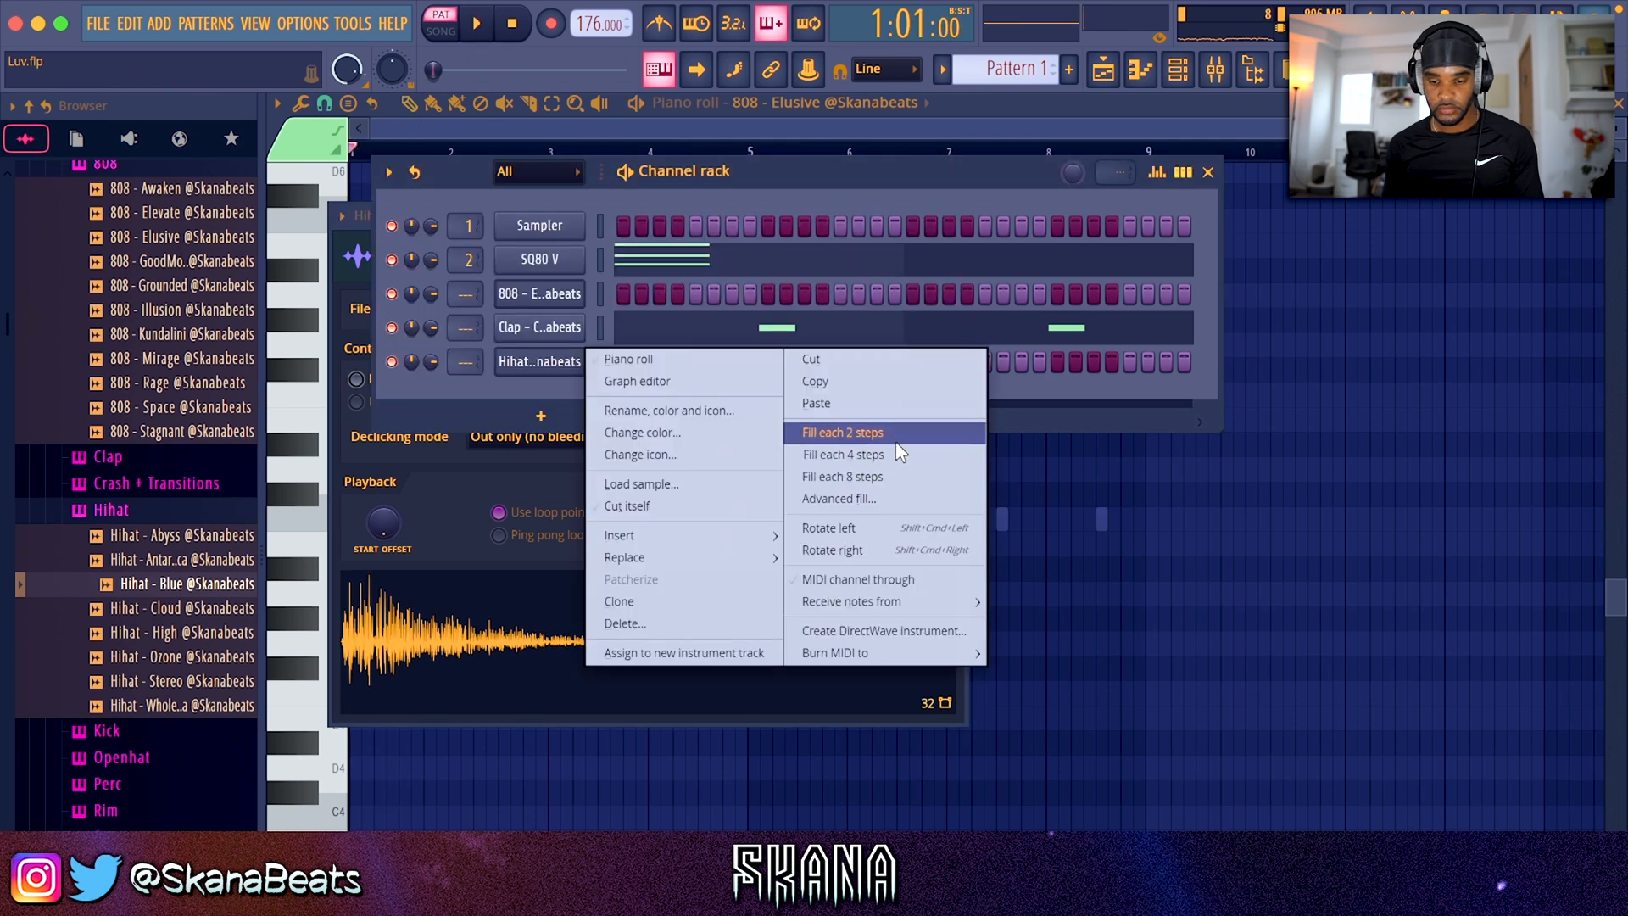
{"action": "left_click", "coordinate": [897, 436]}
{"action": "left_click", "coordinate": [914, 471]}
{"action": "left_click", "coordinate": [955, 215]}
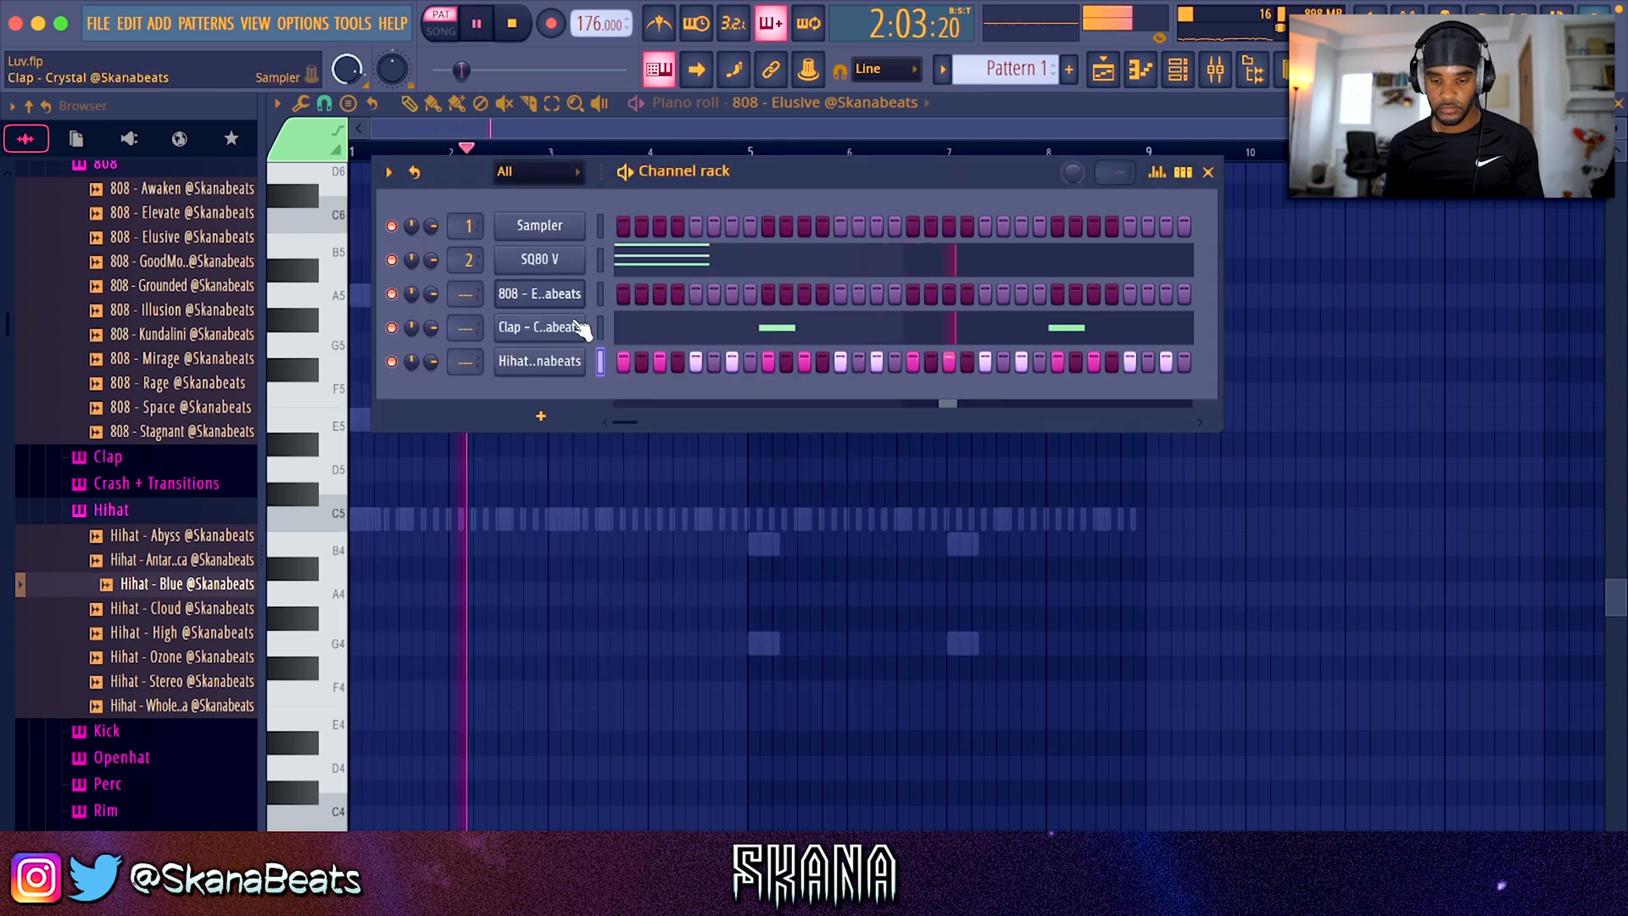
Step: Build the 808 - Elusive line with three C6 notes from bars 1 and 3 and three G5 notes from bars 5 and 7
{"action": "right_click", "coordinate": [574, 288]}
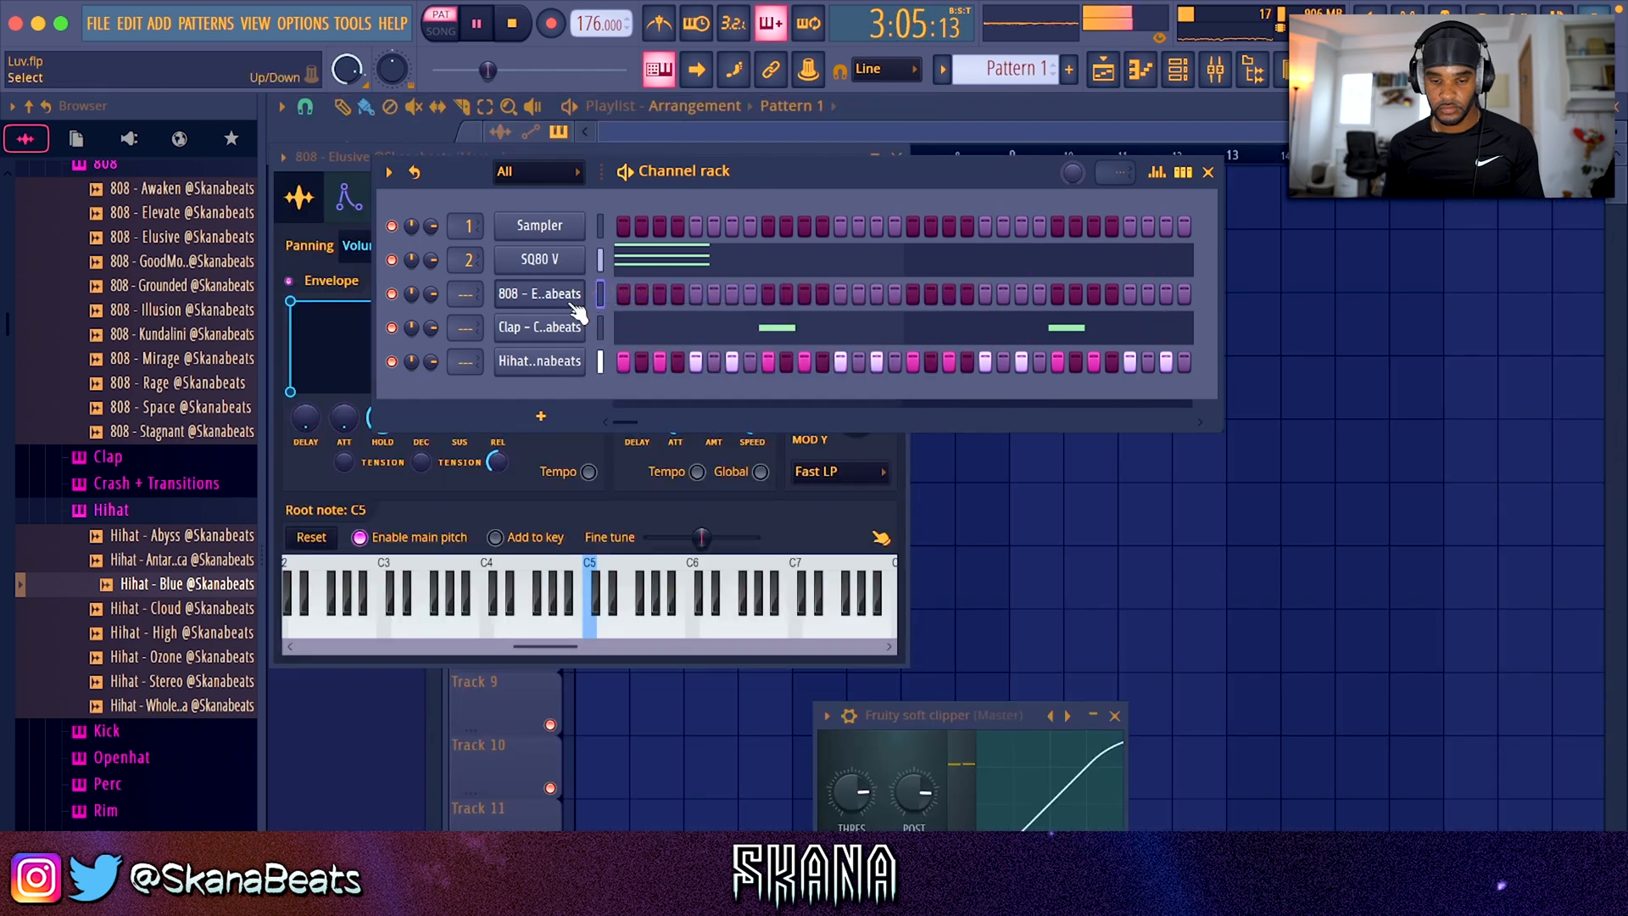
{"action": "right_click", "coordinate": [570, 292]}
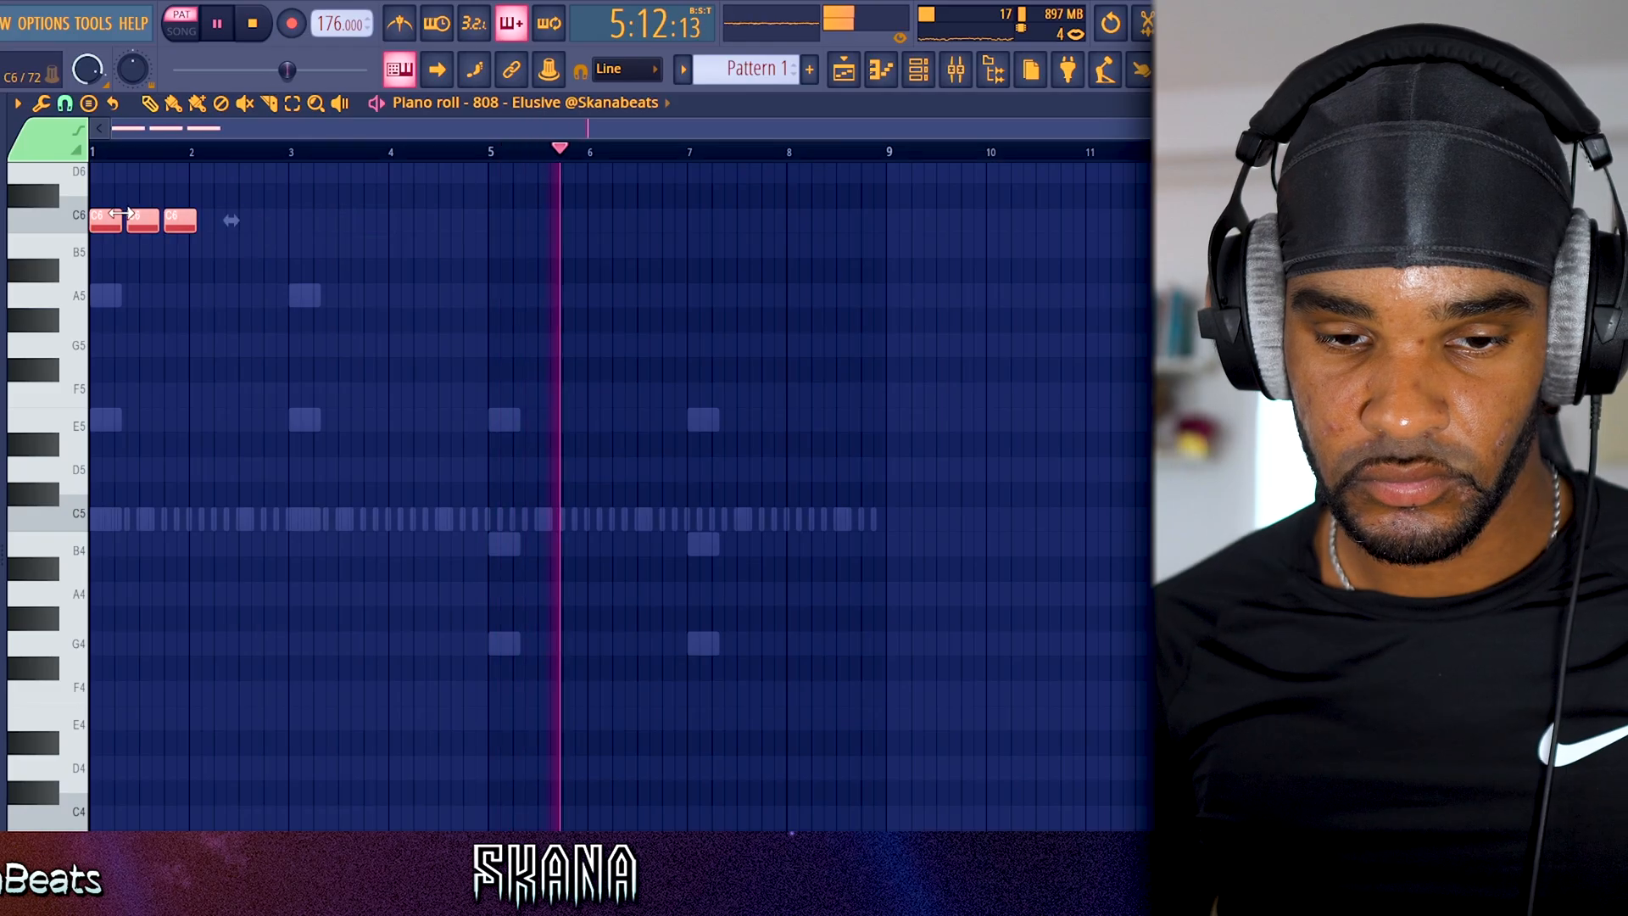
{"action": "left_click_drag", "start_coordinate": [119, 217], "coordinate": [497, 643]}
{"action": "key", "text": "ctrl+Up"}
{"action": "left_click_drag", "start_coordinate": [501, 346], "coordinate": [703, 345]}
{"action": "left_click", "coordinate": [689, 434]}
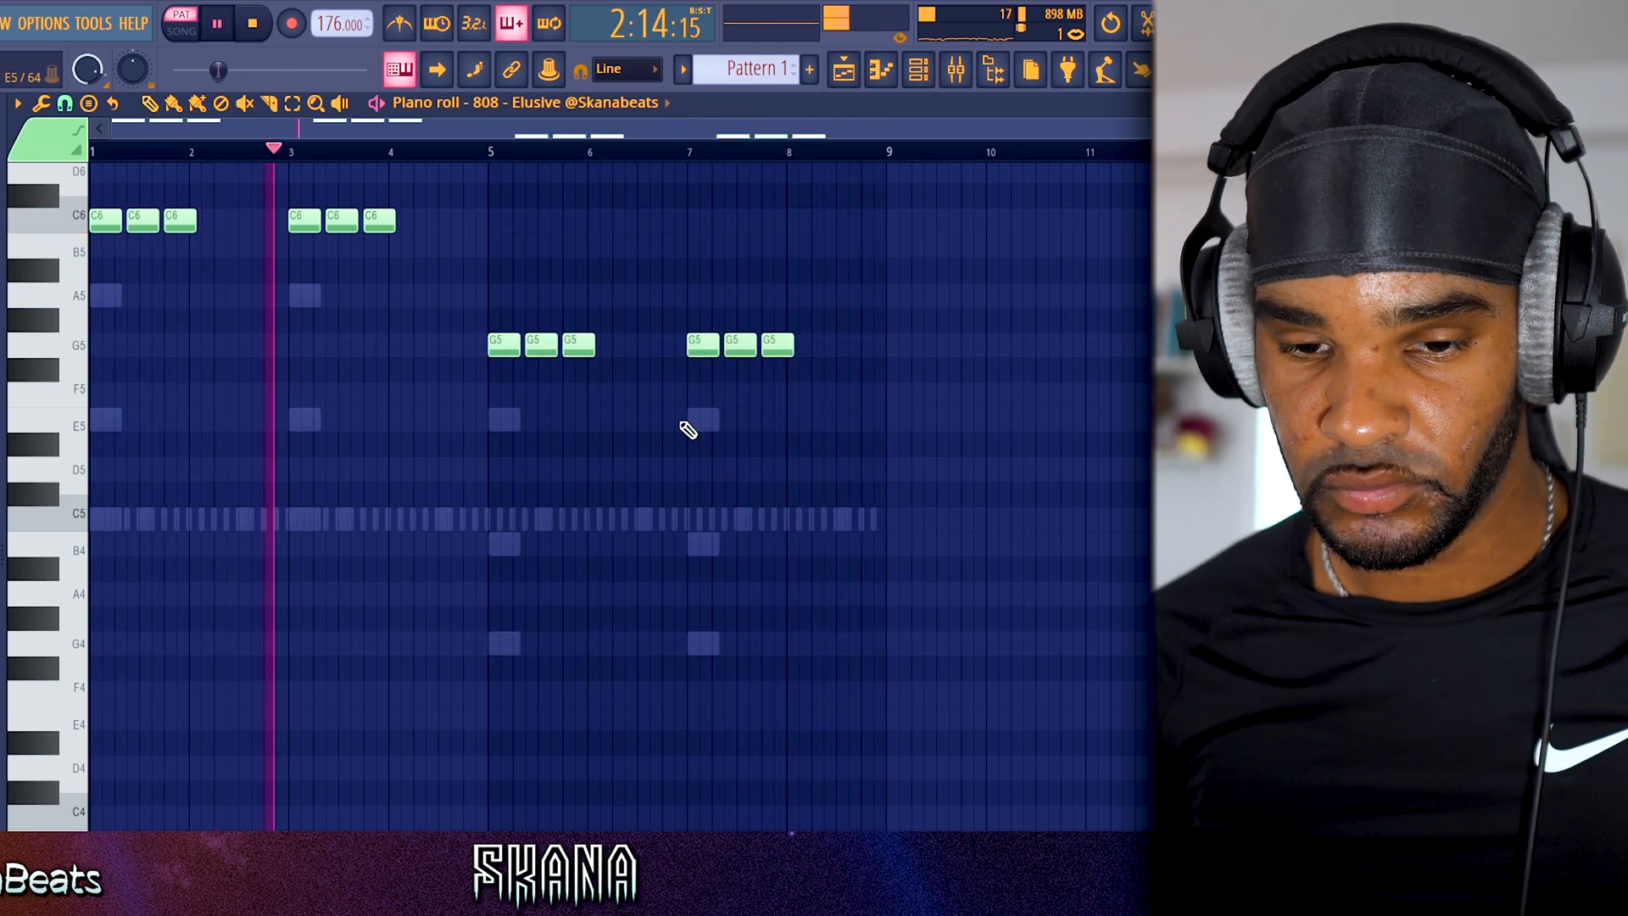
Step: Transpose all the 808 notes down one octave to C5 and G4
{"action": "right_click", "coordinate": [680, 421], "text": "ctrl"}
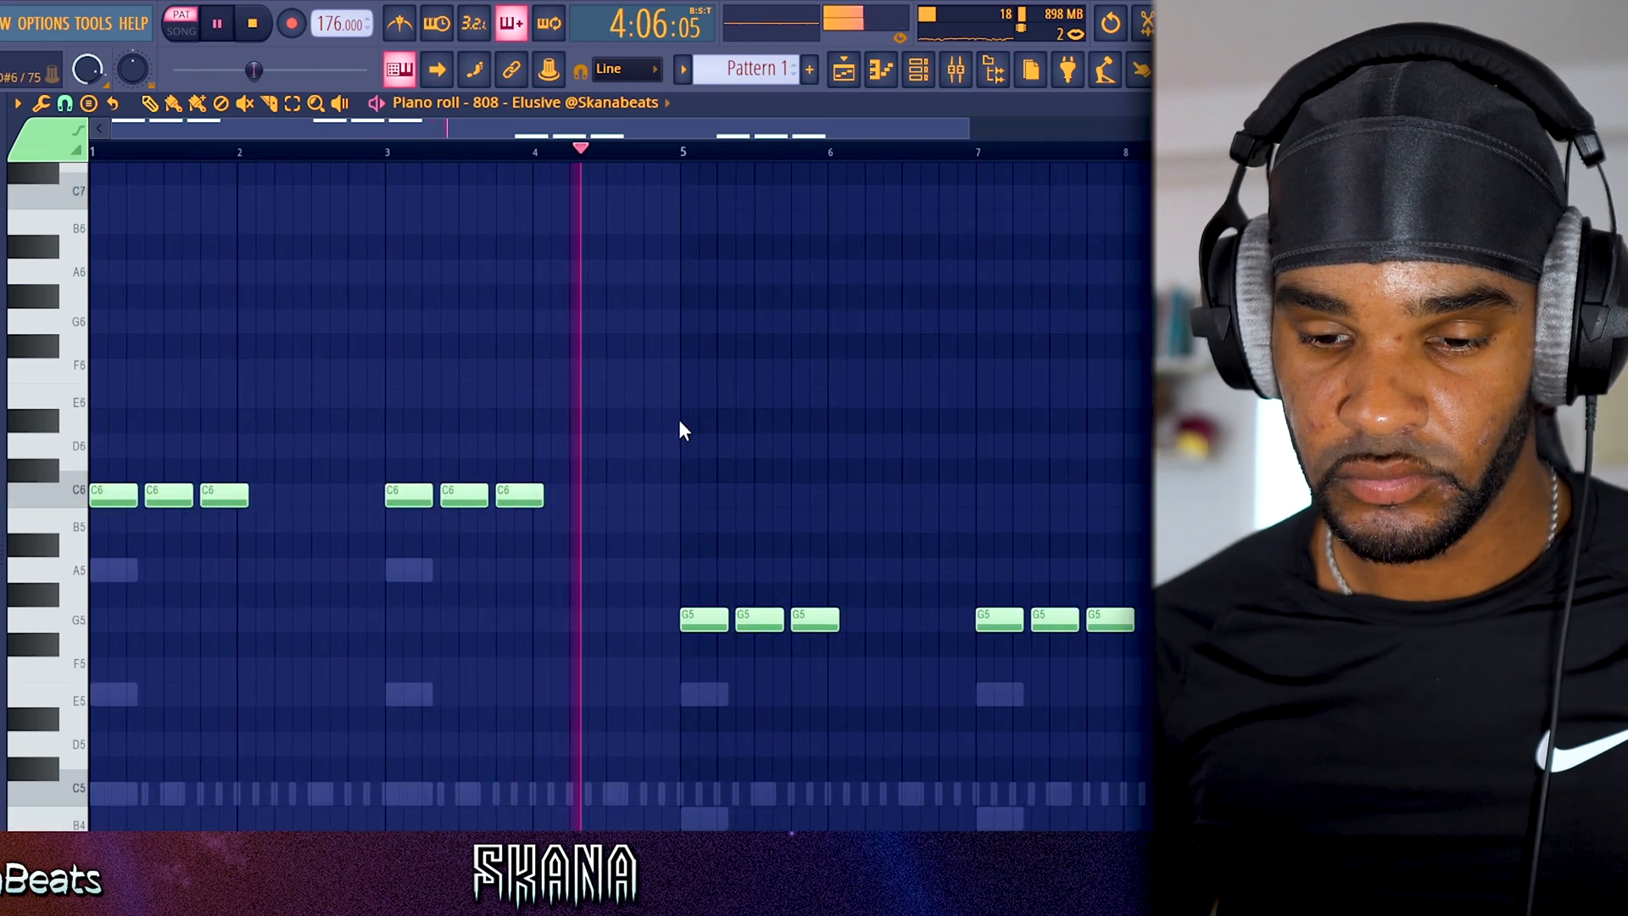
{"action": "right_click", "coordinate": [680, 422], "text": "ctrl"}
{"action": "key", "text": "ctrl+Down"}
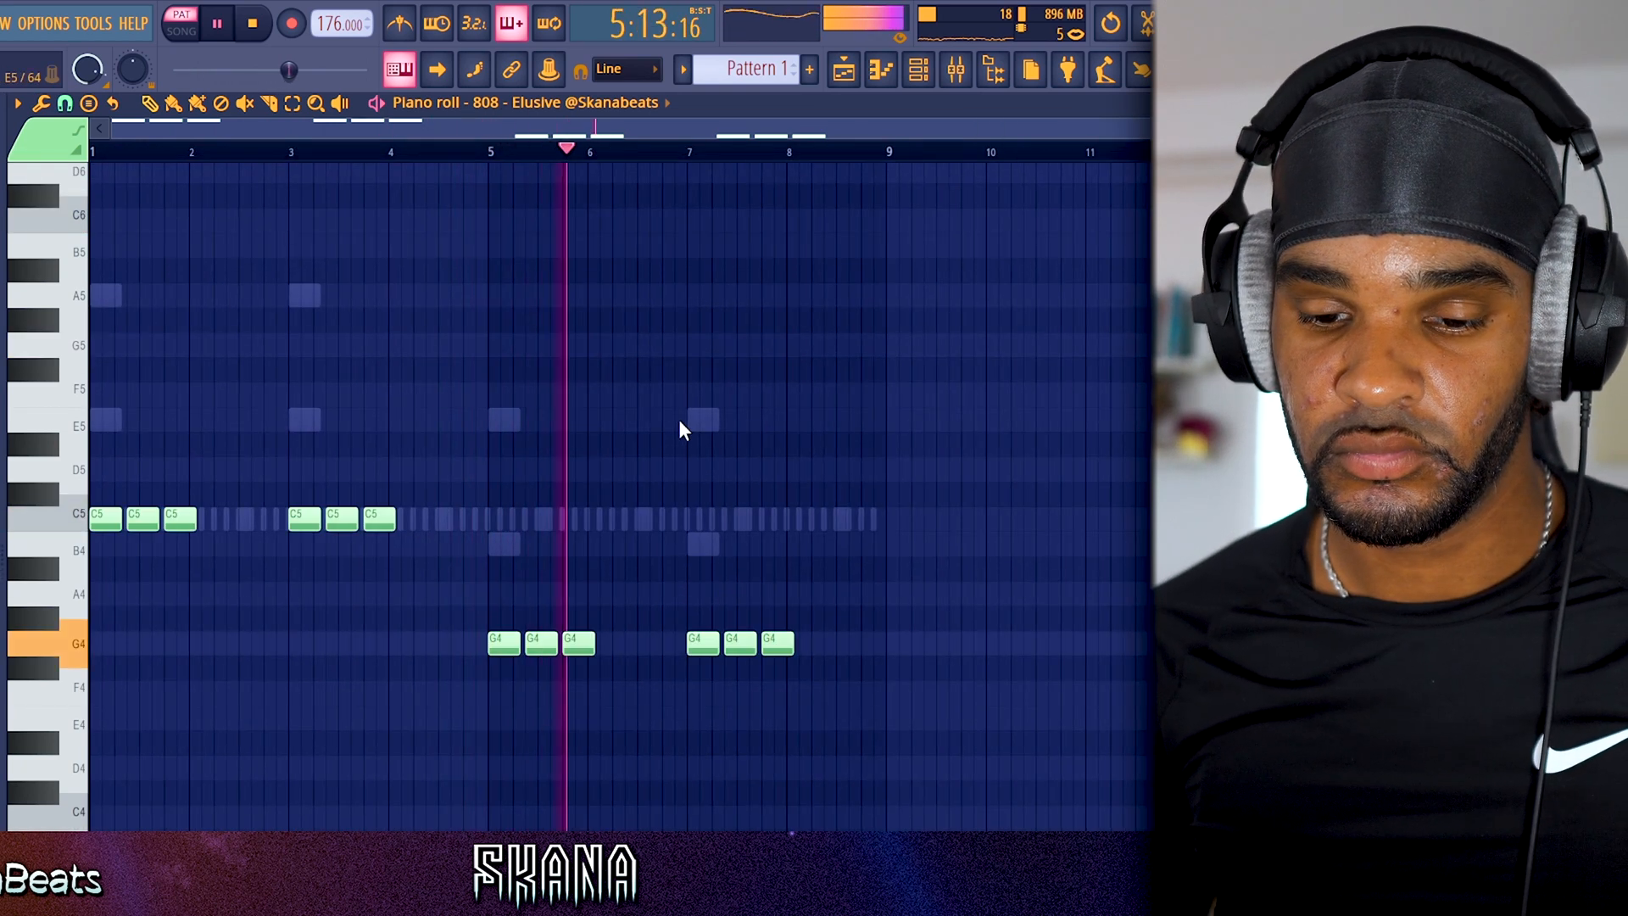
Step: Raise the 808 notes by two semitones to D5 and A4, and shift the SQ80 V chords up by the same amount
{"action": "key", "text": "shift+Up"}
{"action": "key", "text": "shift+Up"}
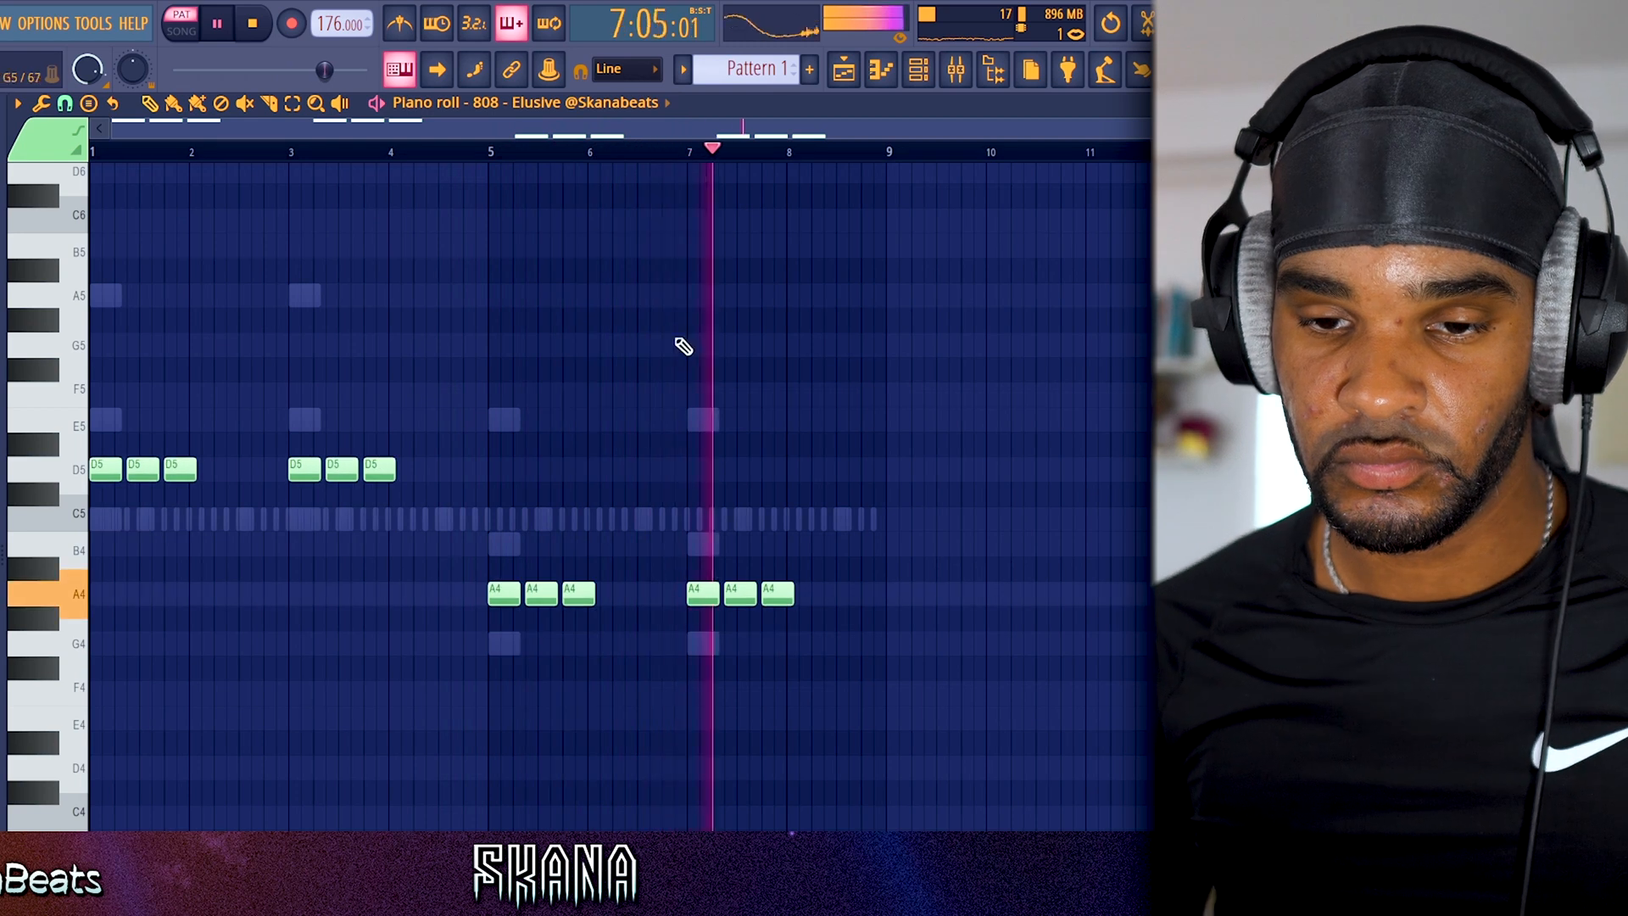
{"action": "left_click", "coordinate": [610, 103]}
{"action": "left_click", "coordinate": [558, 166]}
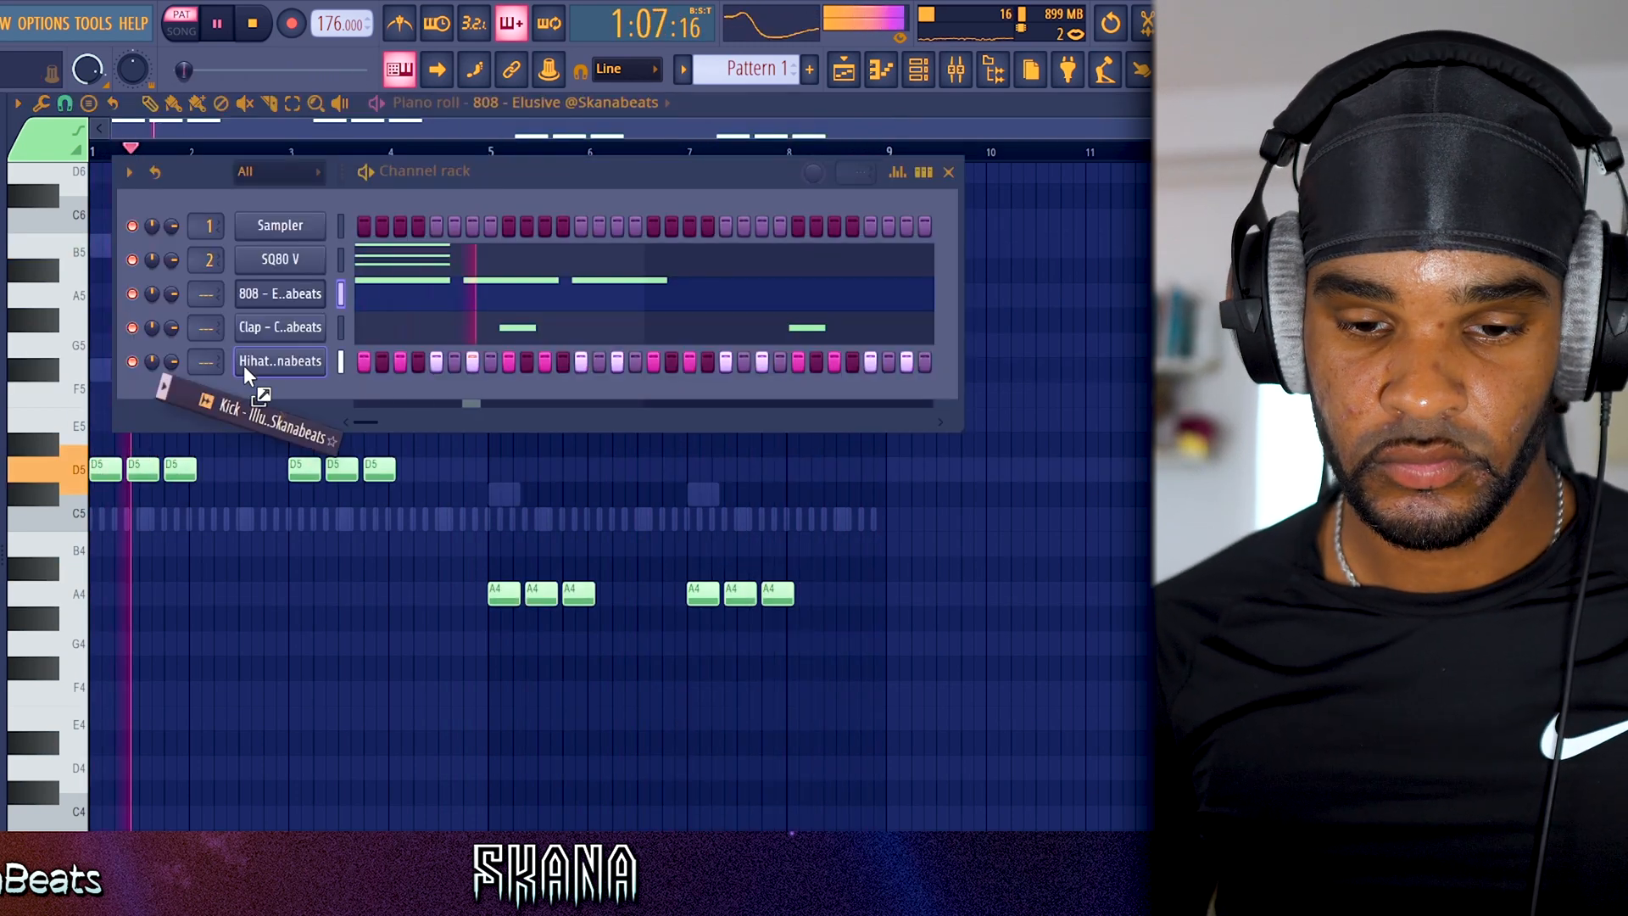
Step: Add the Kick - Illusion sample to the channel rack and place kicks on steps 1, 7 and 21
{"action": "left_click_drag", "start_coordinate": [244, 367], "coordinate": [254, 386]}
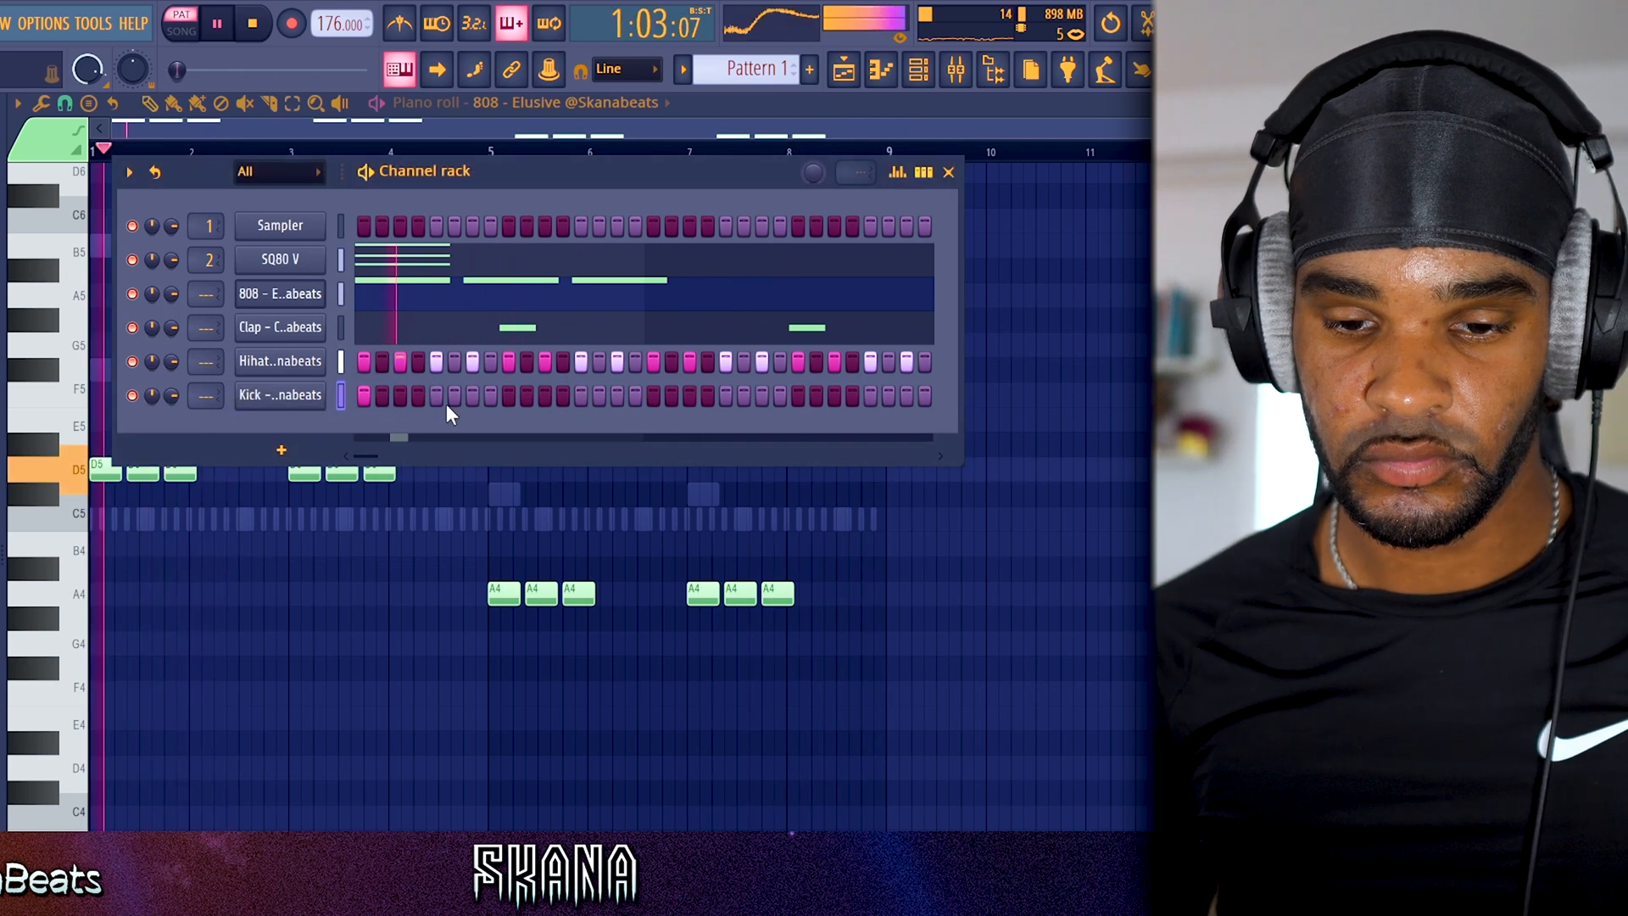
{"action": "left_click", "coordinate": [471, 396]}
{"action": "left_click", "coordinate": [671, 396]}
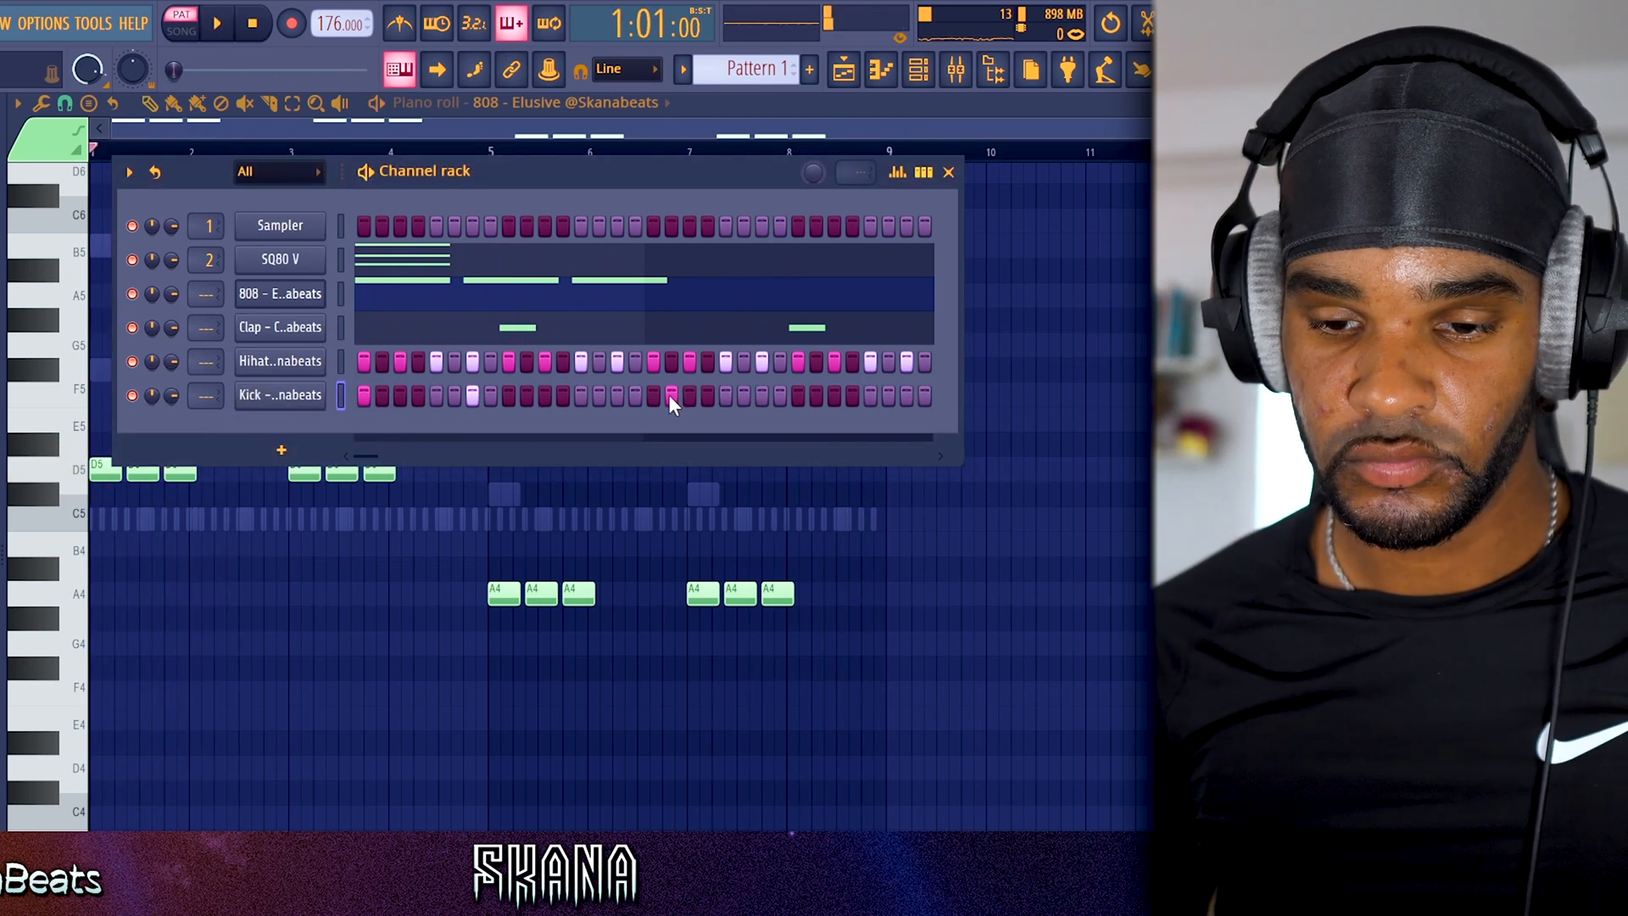
{"action": "left_click", "coordinate": [654, 396]}
{"action": "left_click", "coordinate": [673, 396]}
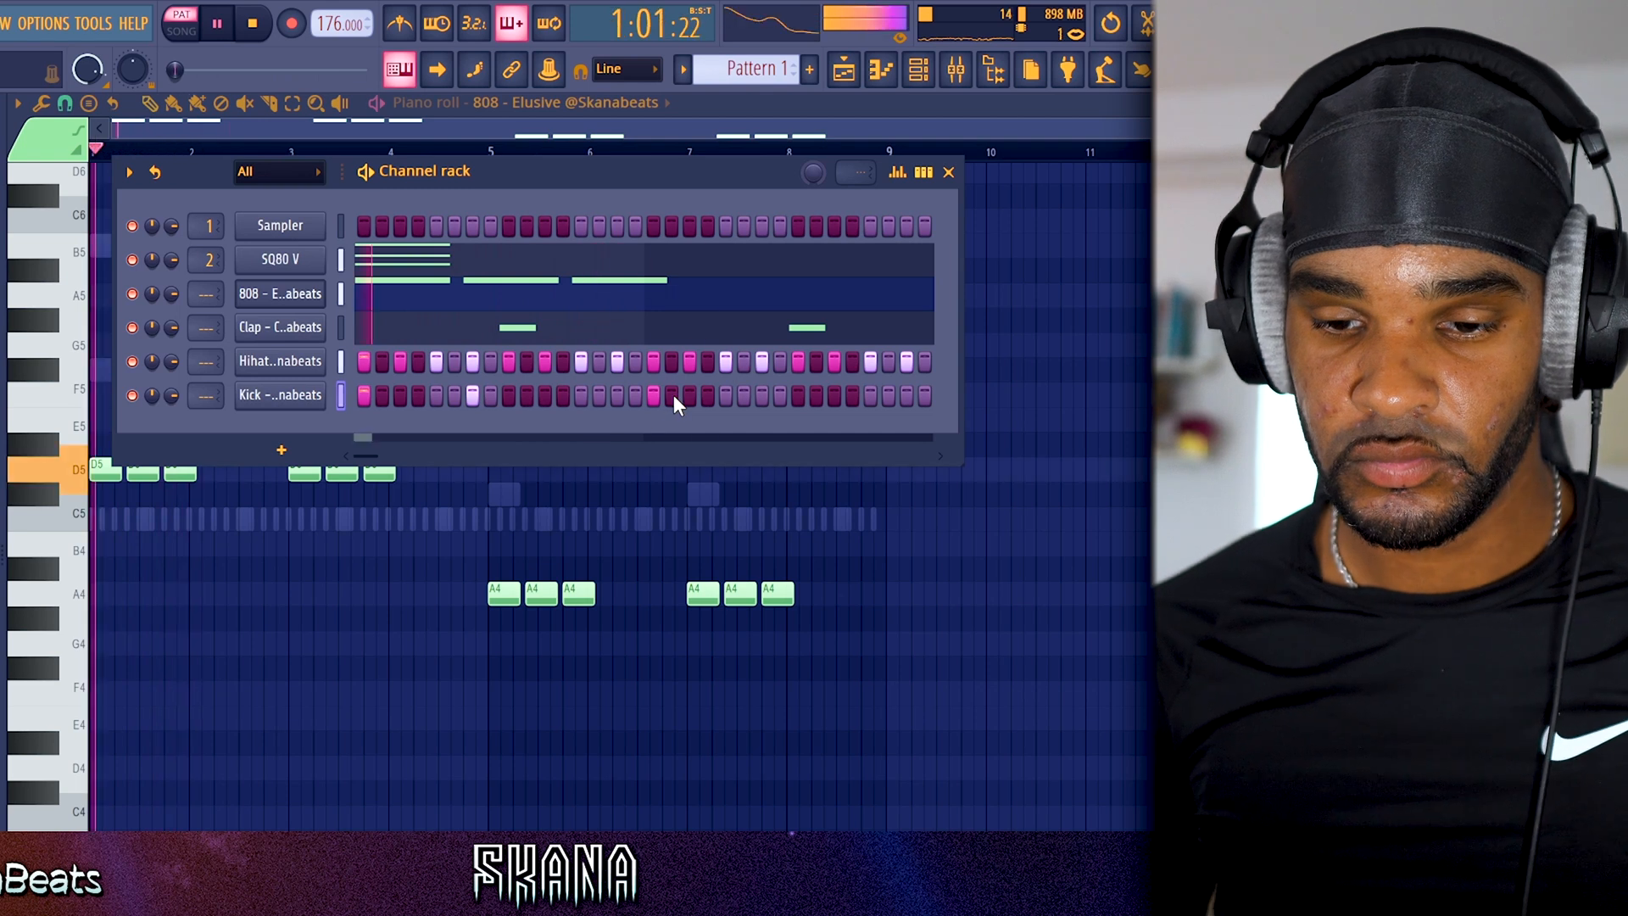
{"action": "left_click", "coordinate": [653, 396]}
Step: Open the kick's piano roll and duplicate its three notes three times to fill all eight bars
{"action": "right_click", "coordinate": [322, 397]}
{"action": "left_click", "coordinate": [340, 394]}
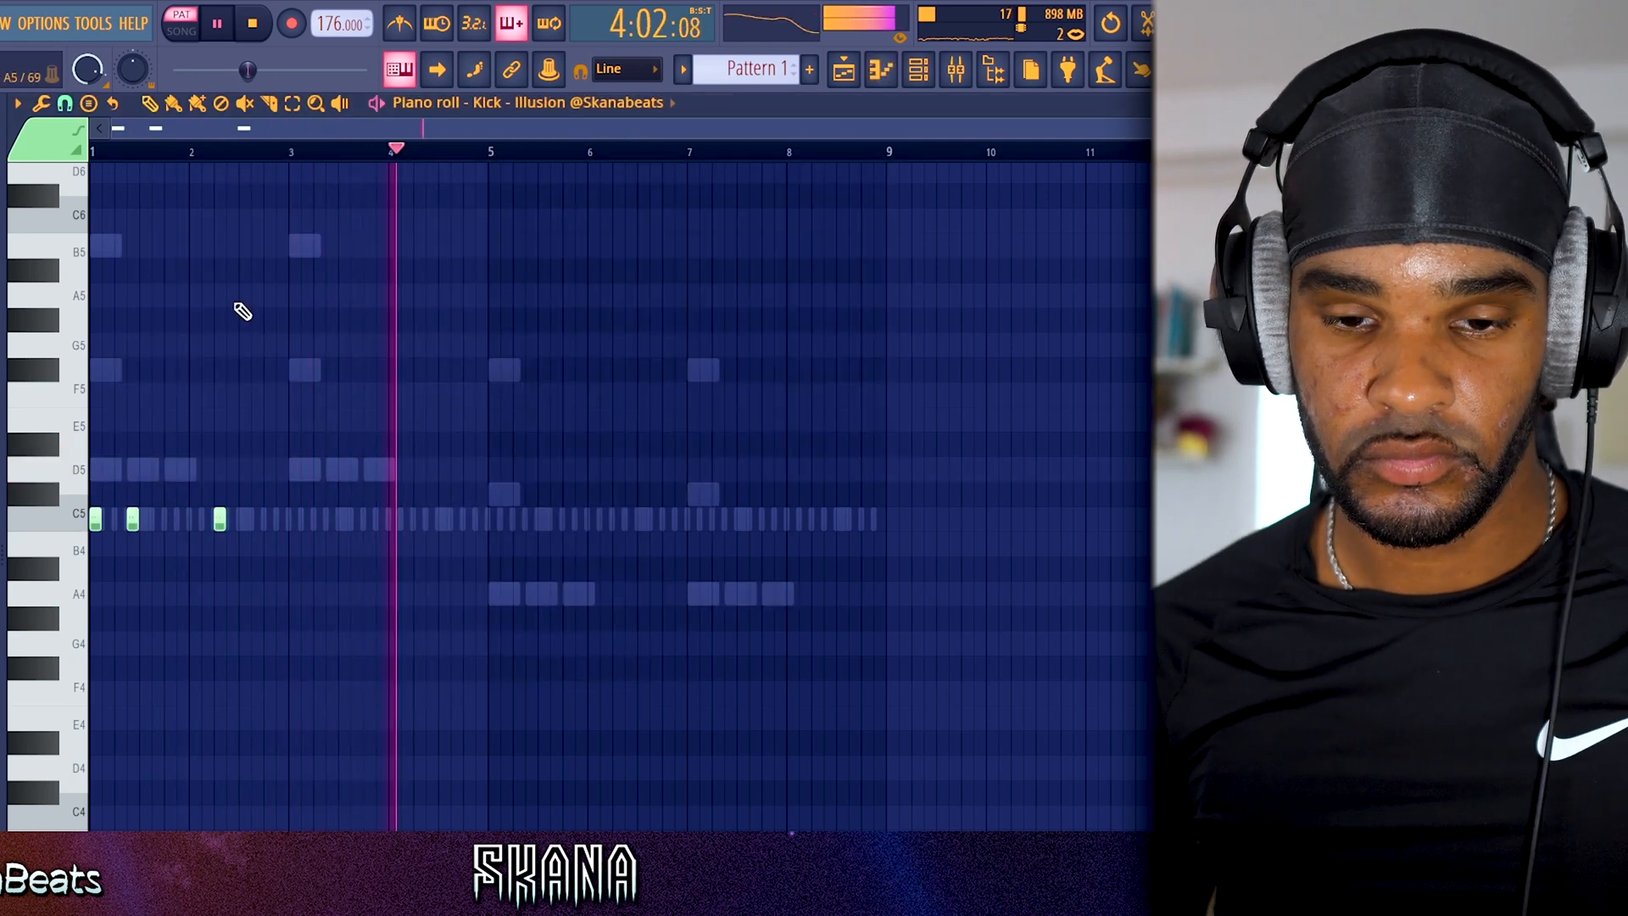
{"action": "key", "text": "ctrl+a"}
{"action": "key", "text": "ctrl+b"}
{"action": "key", "text": "ctrl+b"}
{"action": "key", "text": "ctrl+b"}
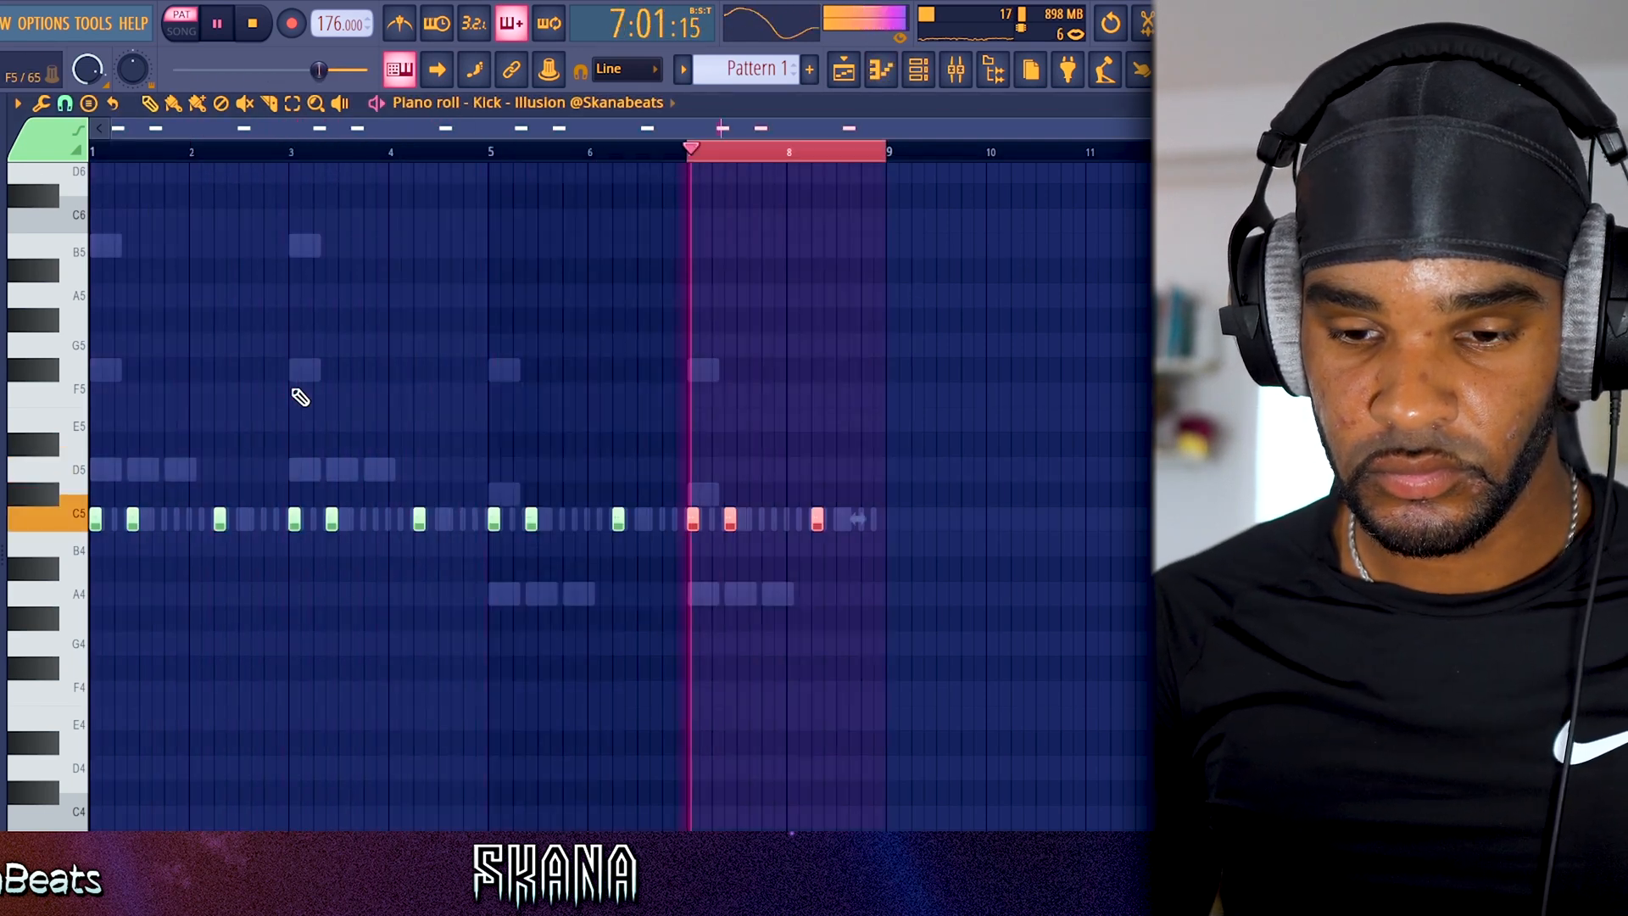
{"action": "key", "text": "ctrl+d"}
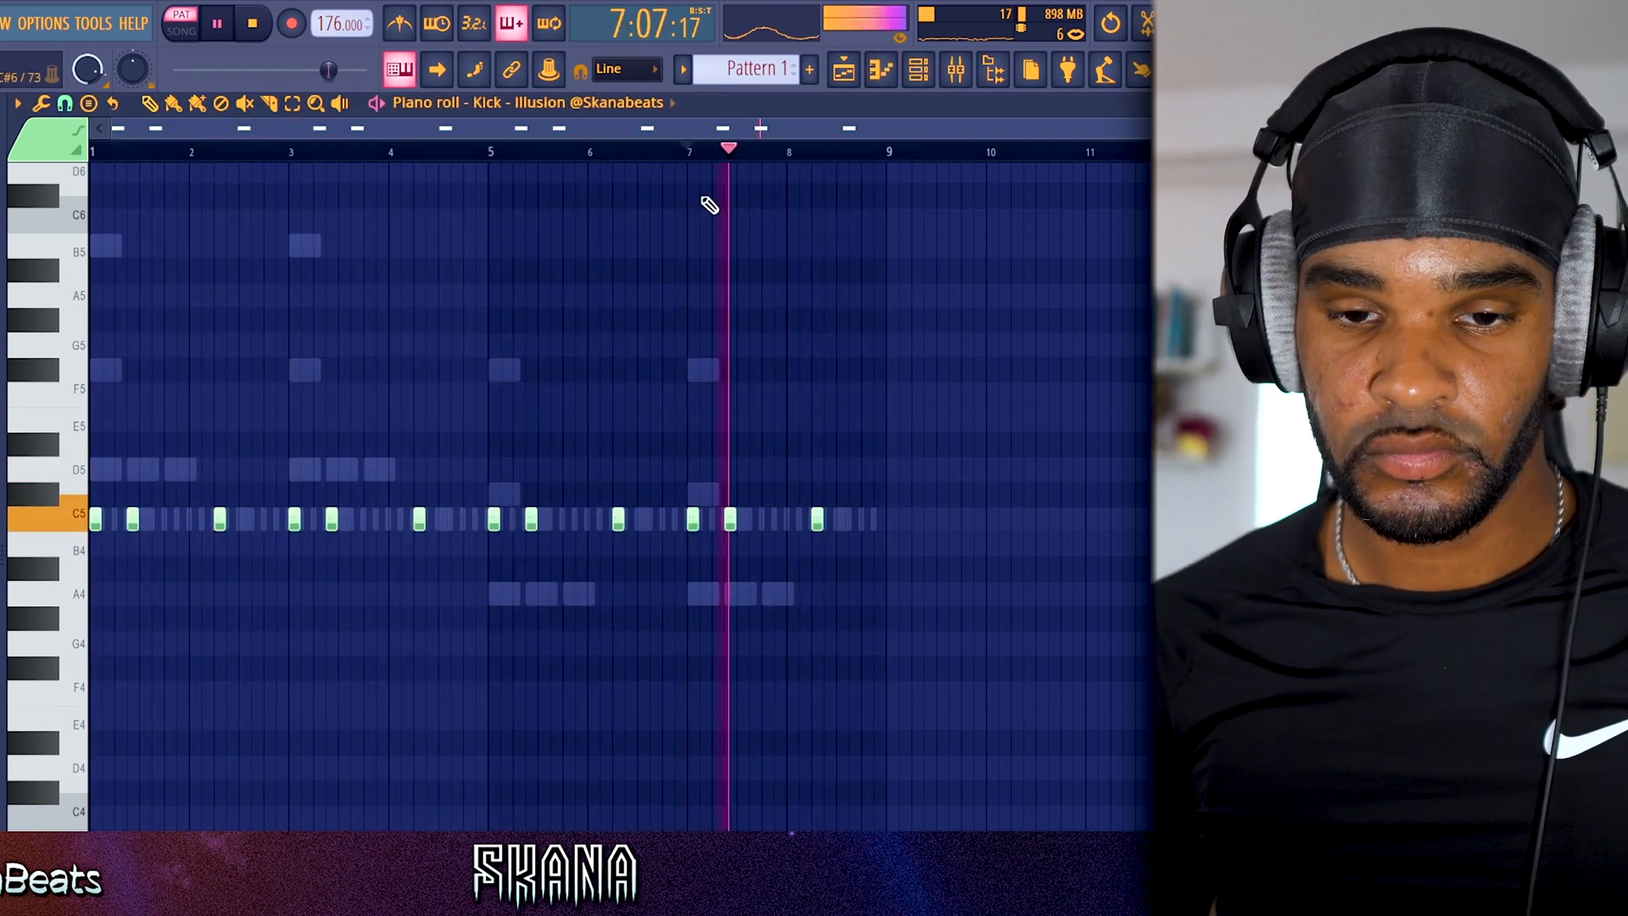
Step: Chop the hi-hat notes into rolls using the piano roll Chopper with the Default pattern and Absolute pattern enabled
{"action": "left_click", "coordinate": [914, 78]}
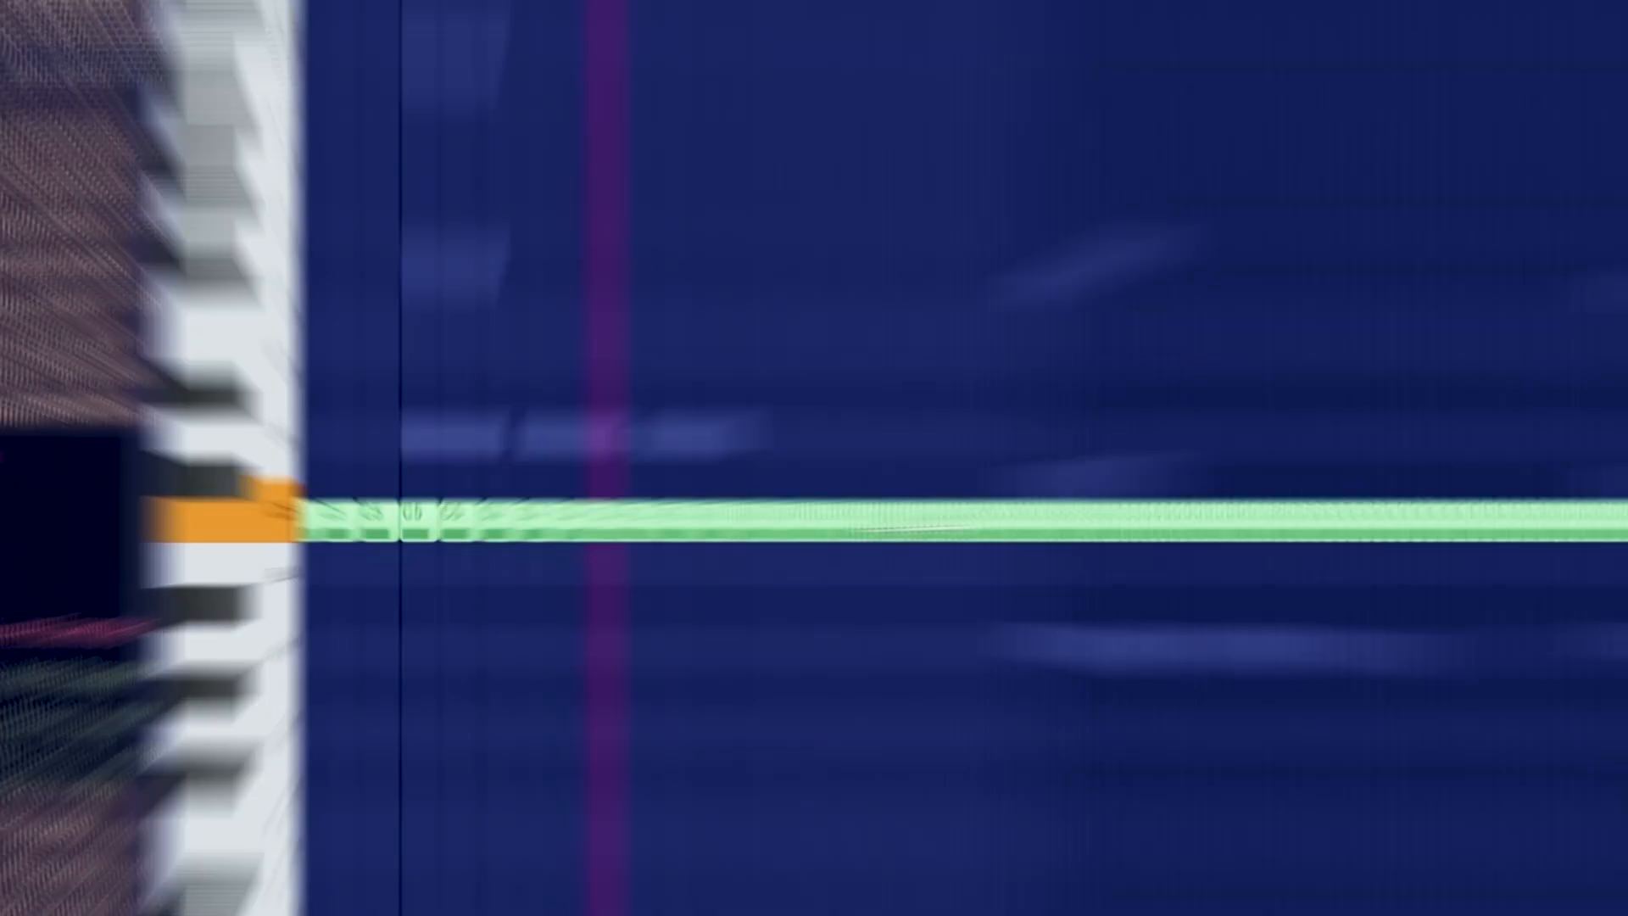
{"action": "key", "text": "alt+u"}
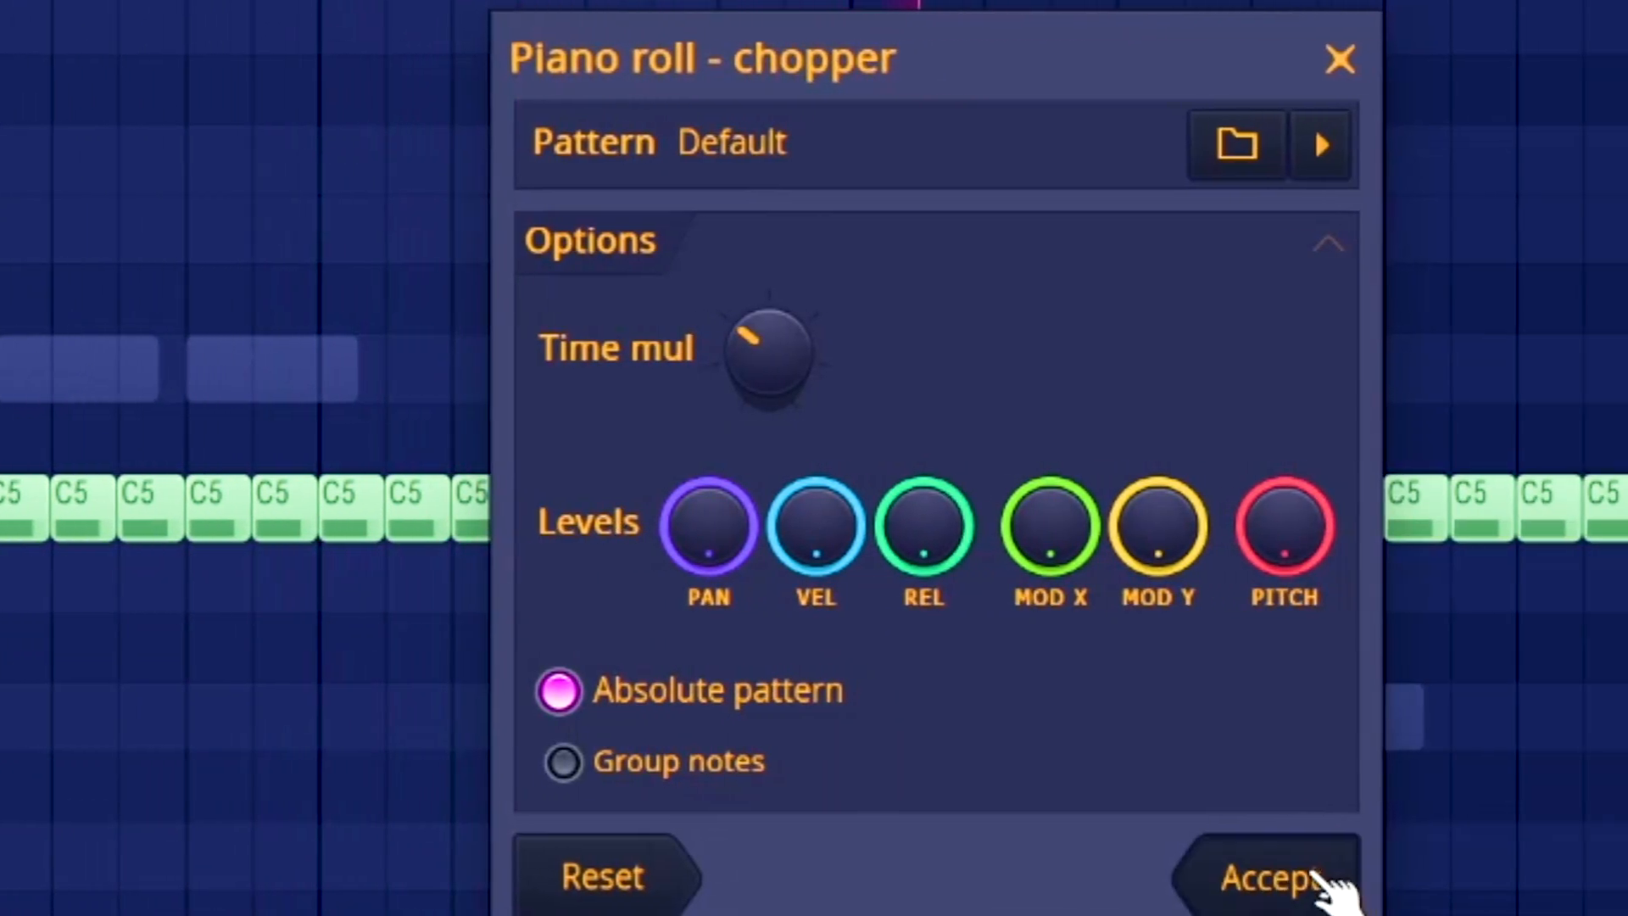
{"action": "left_click", "coordinate": [1323, 882]}
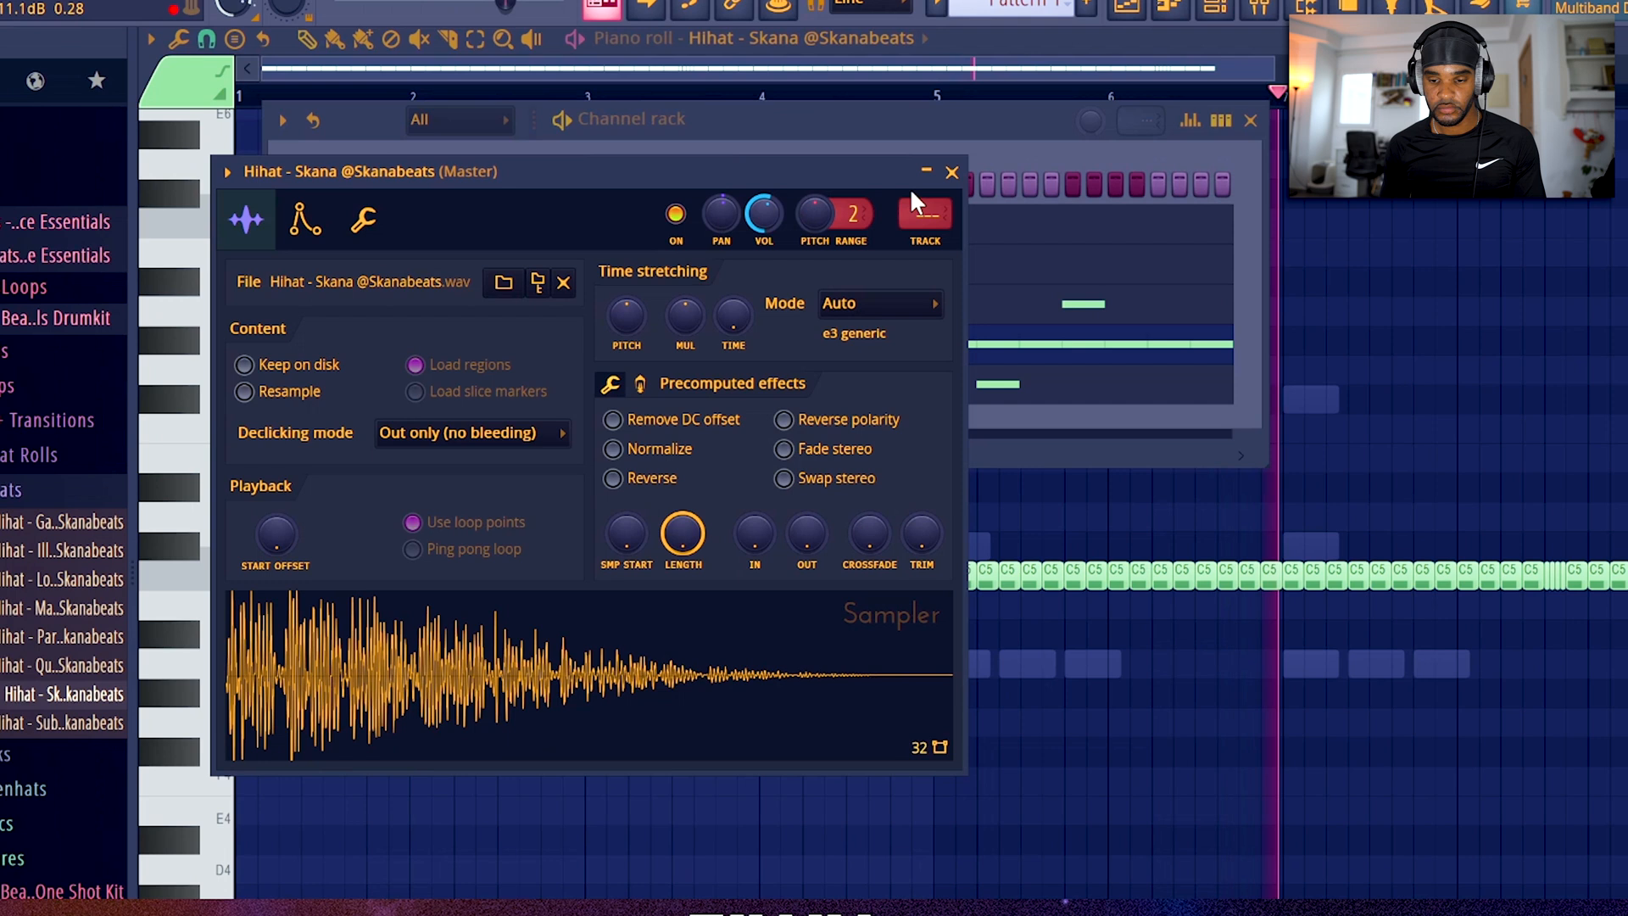
Step: Lower both the SQ80 V chords and the 808 - Elusive notes by one semitone
{"action": "left_click", "coordinate": [951, 172]}
{"action": "left_click", "coordinate": [581, 227]}
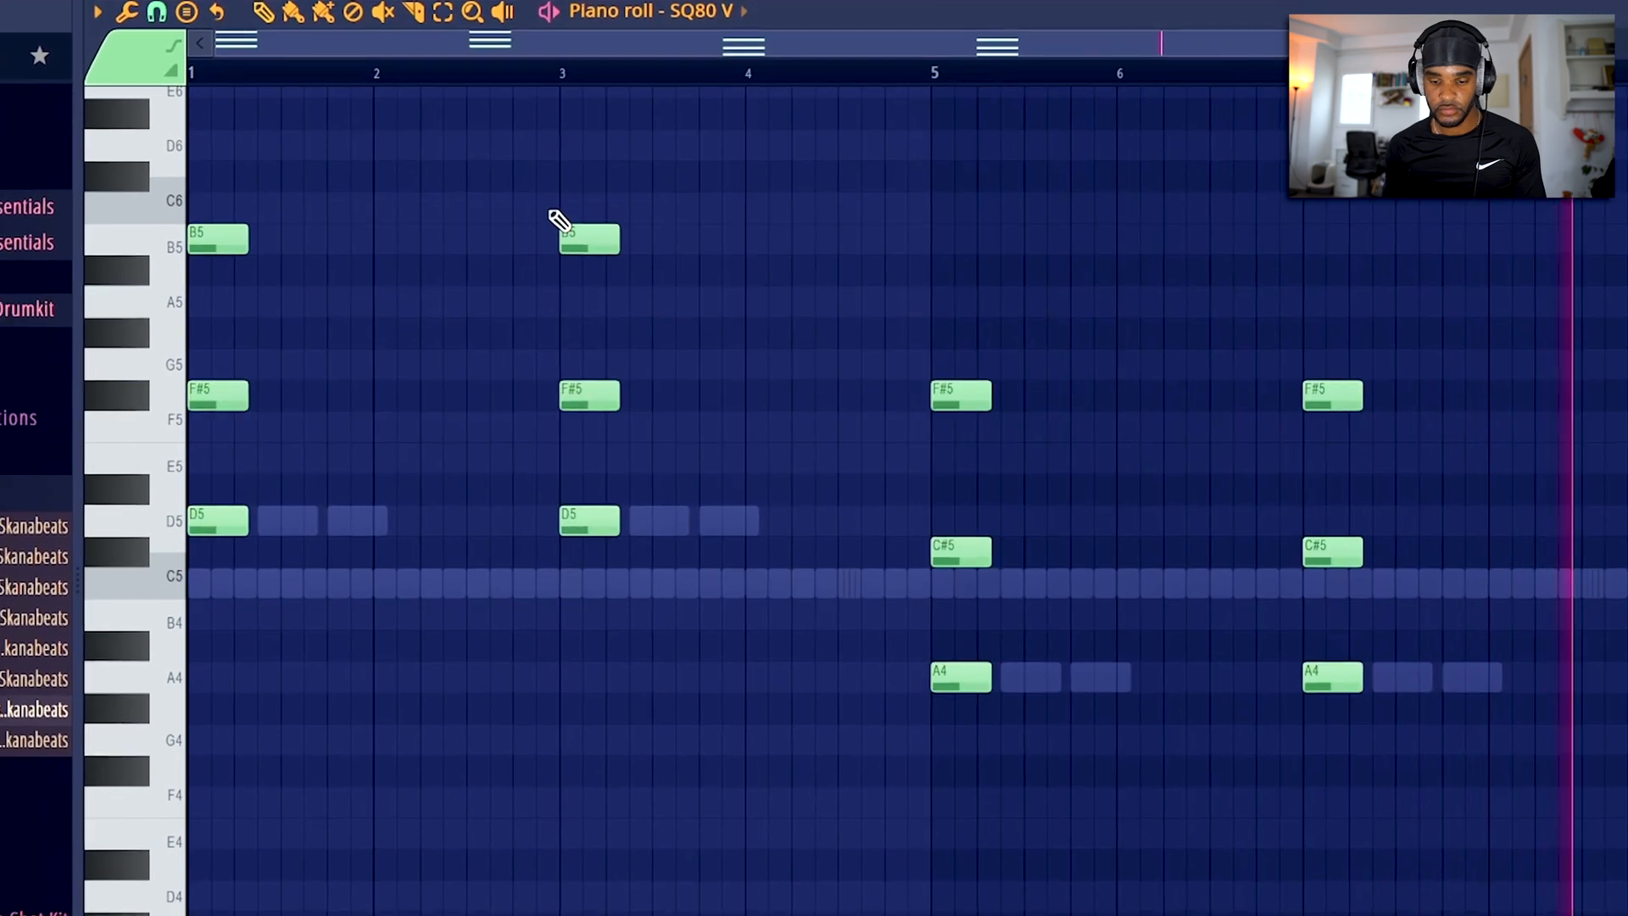
{"action": "left_click", "coordinate": [716, 11]}
{"action": "left_click", "coordinate": [733, 125]}
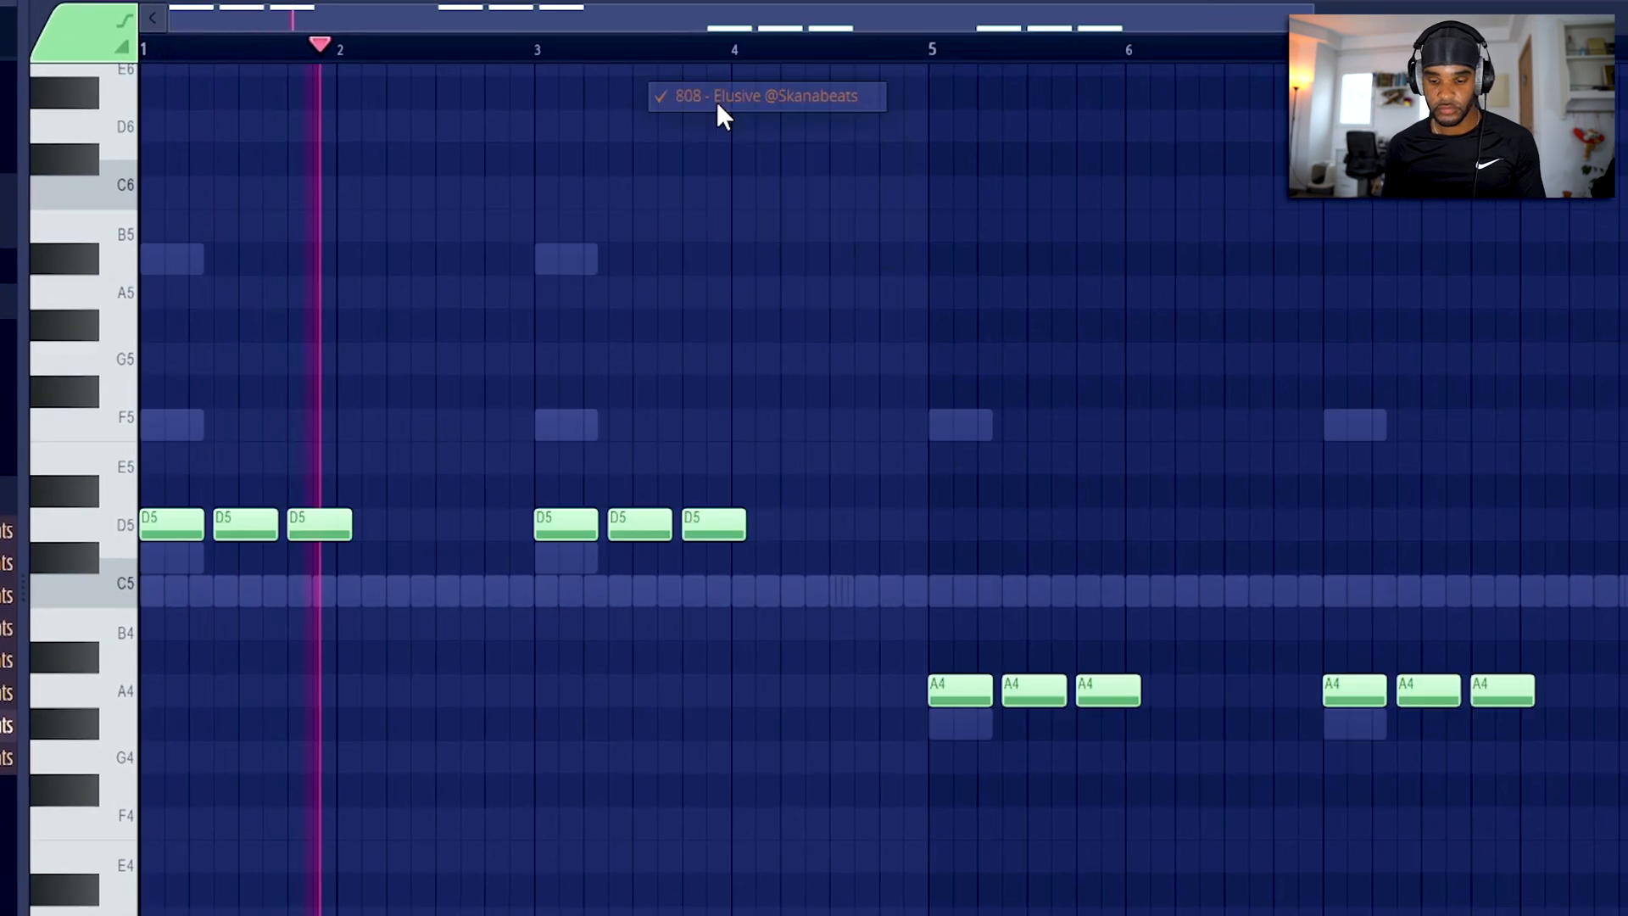
{"action": "key", "text": "shift+Down"}
{"action": "scroll", "coordinate": [1065, 227], "scroll_direction": "down", "scroll_amount": 1}
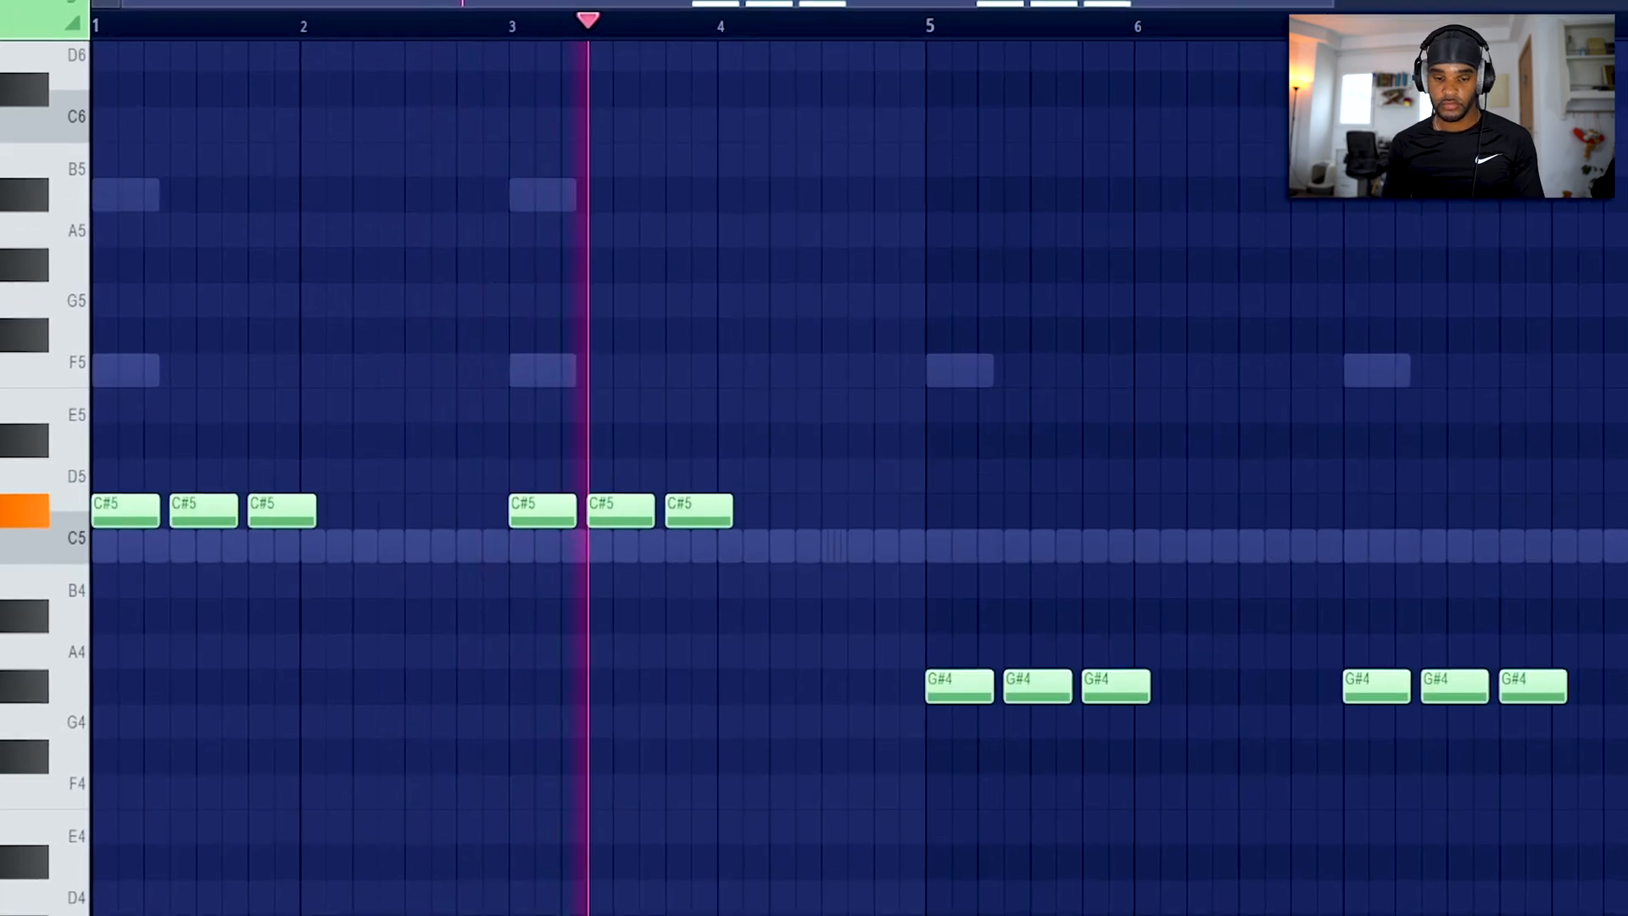
Step: Play the arrangement in the playlist and examine the pattern clip and the audio clips around it
{"action": "key", "text": "F6"}
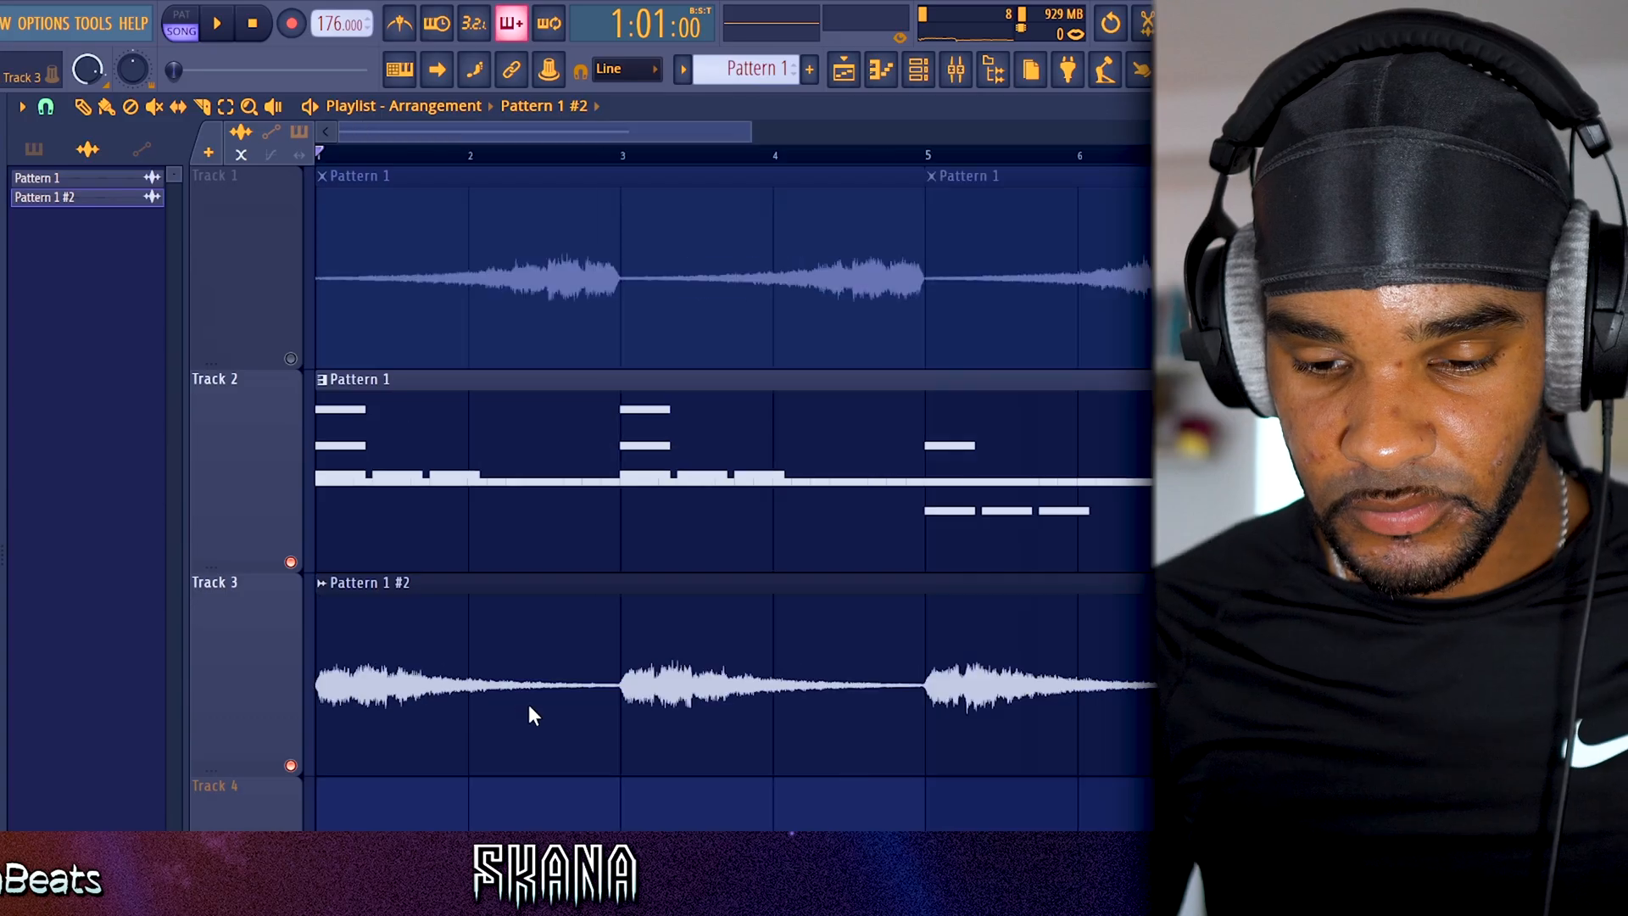
{"action": "scroll", "coordinate": [1065, 641], "scroll_direction": "down", "scroll_amount": 2}
{"action": "key", "text": "space"}
{"action": "left_click_drag", "start_coordinate": [1065, 589], "coordinate": [1058, 728]}
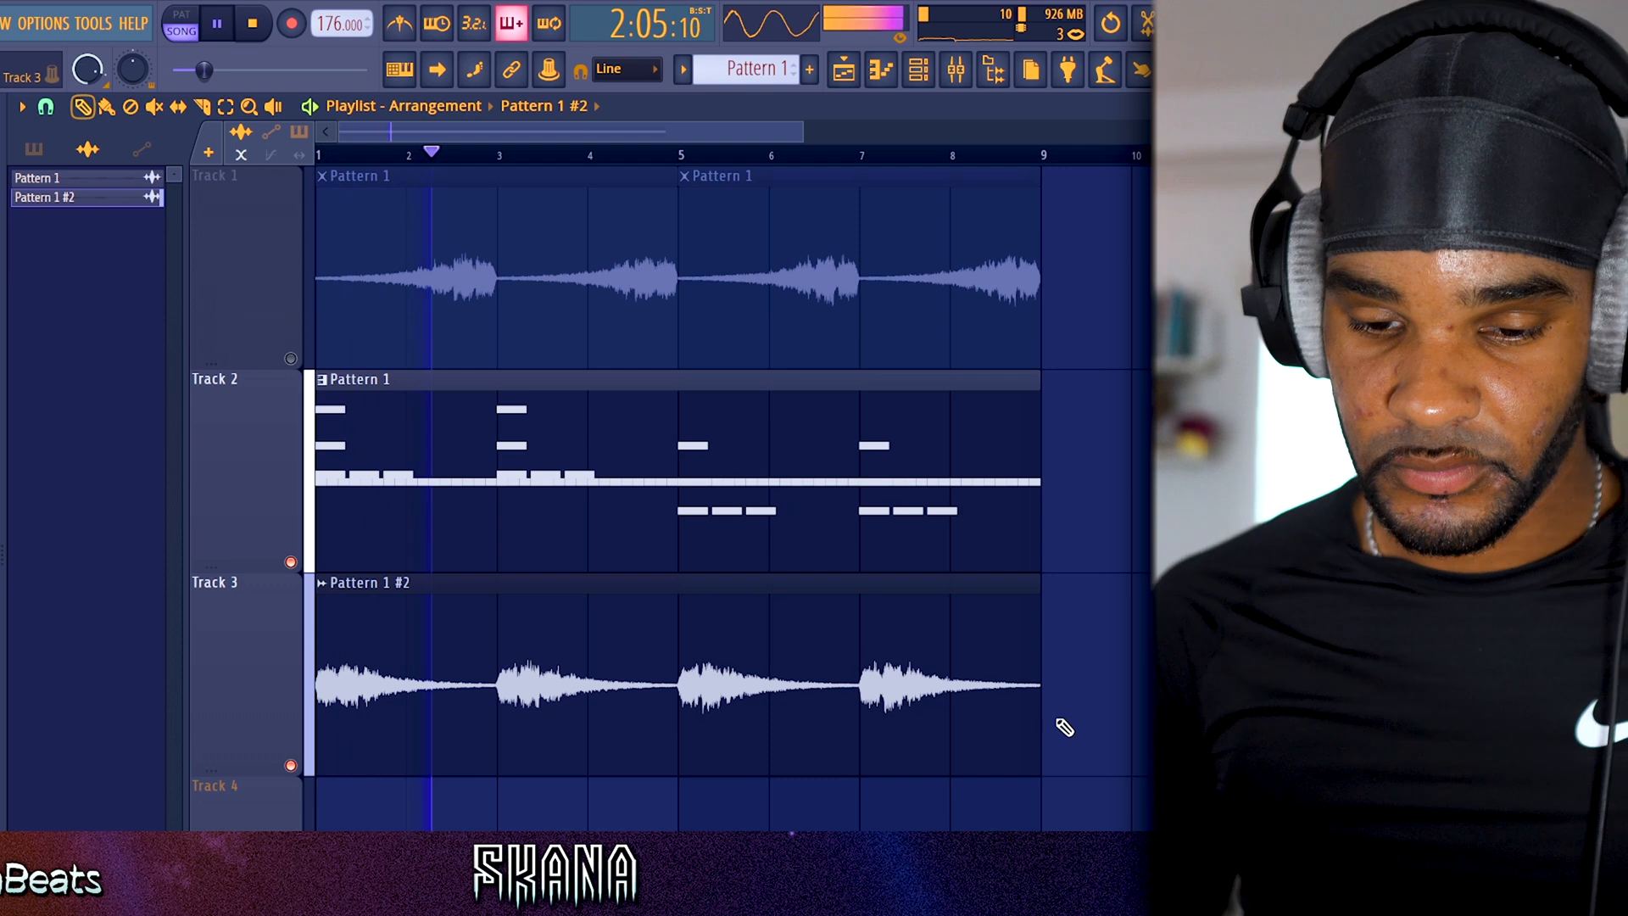
{"action": "double_click", "coordinate": [703, 664]}
{"action": "scroll", "coordinate": [510, 420], "scroll_direction": "down", "scroll_amount": 10}
{"action": "key", "text": "Escape"}
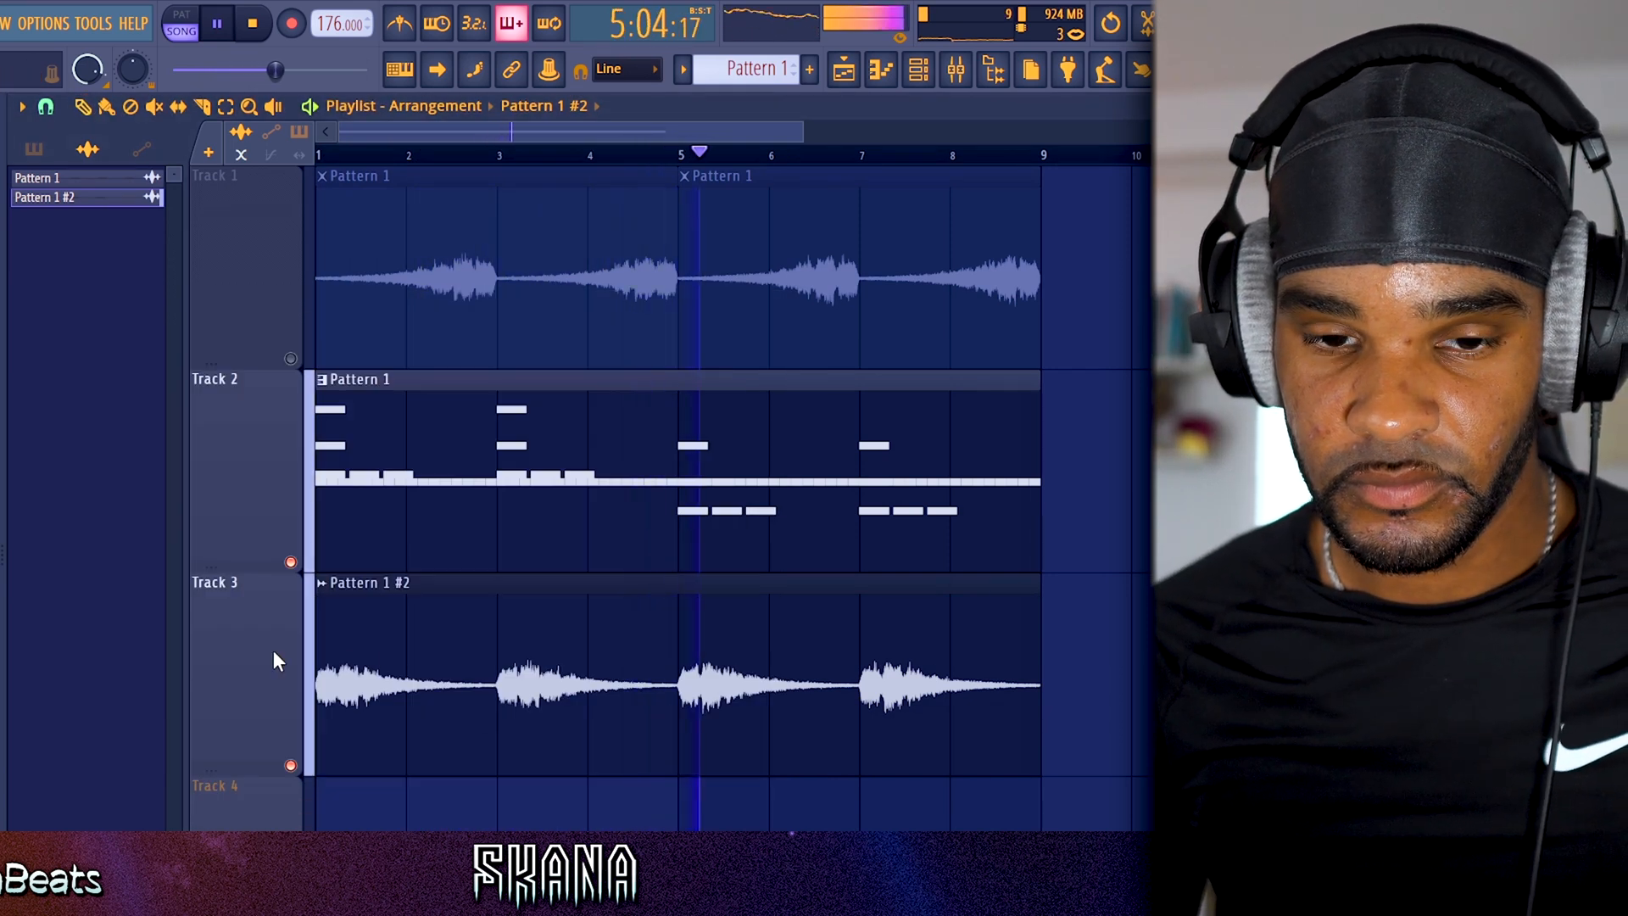
{"action": "scroll", "coordinate": [273, 651], "scroll_direction": "up", "scroll_amount": 6}
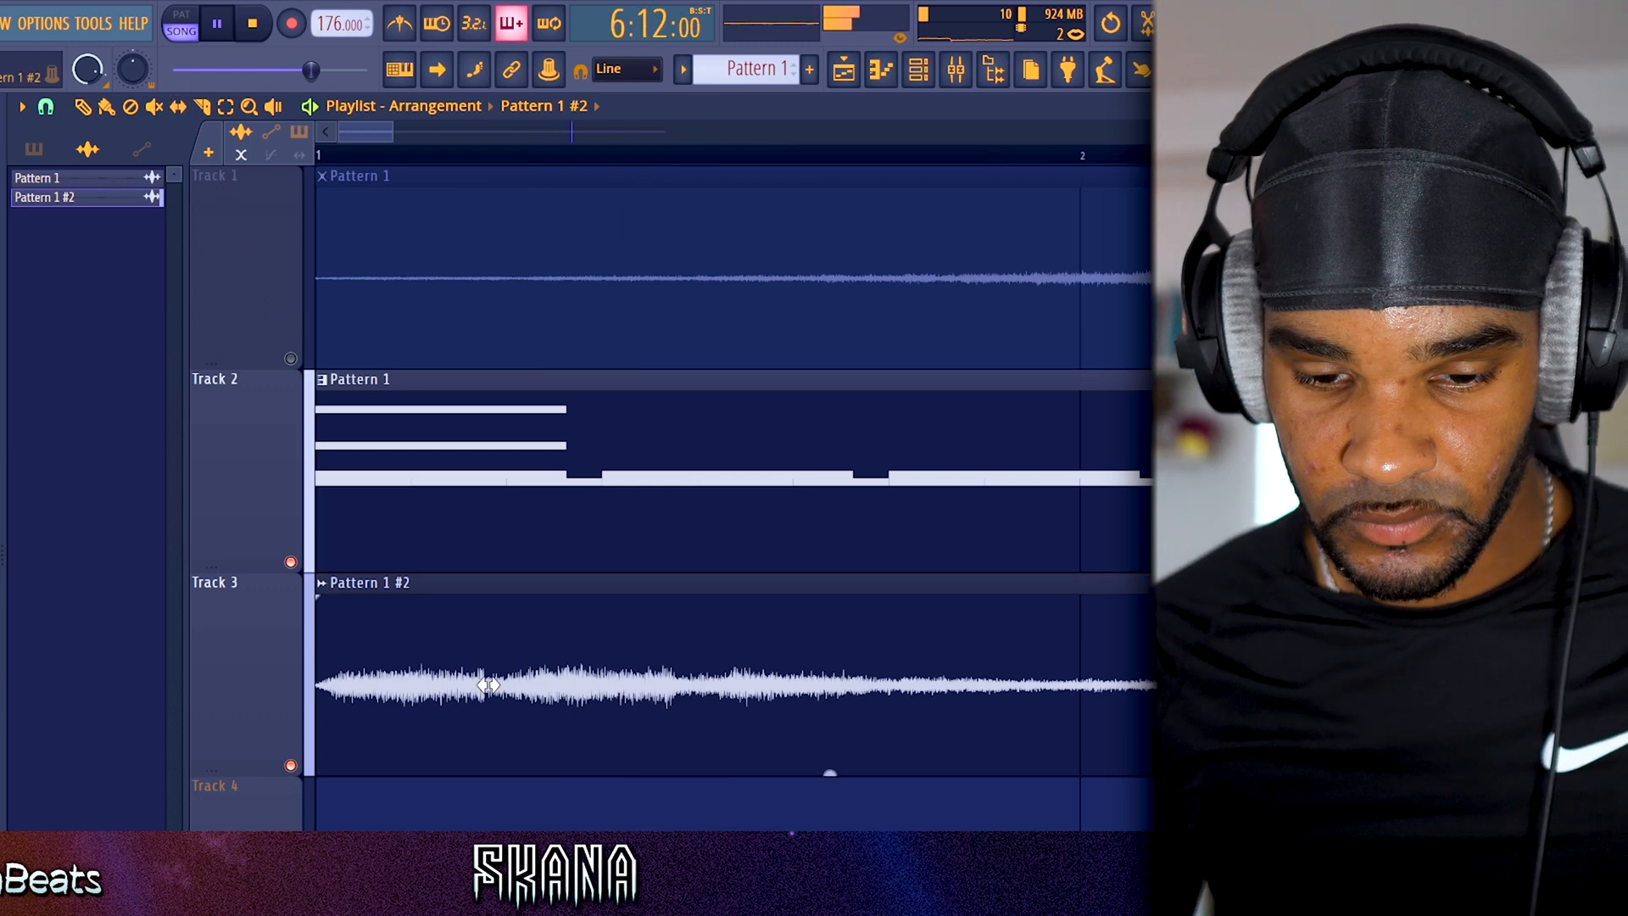
{"action": "scroll", "coordinate": [560, 689], "scroll_direction": "down", "scroll_amount": 2}
{"action": "scroll", "coordinate": [560, 689], "scroll_direction": "down", "scroll_amount": 3}
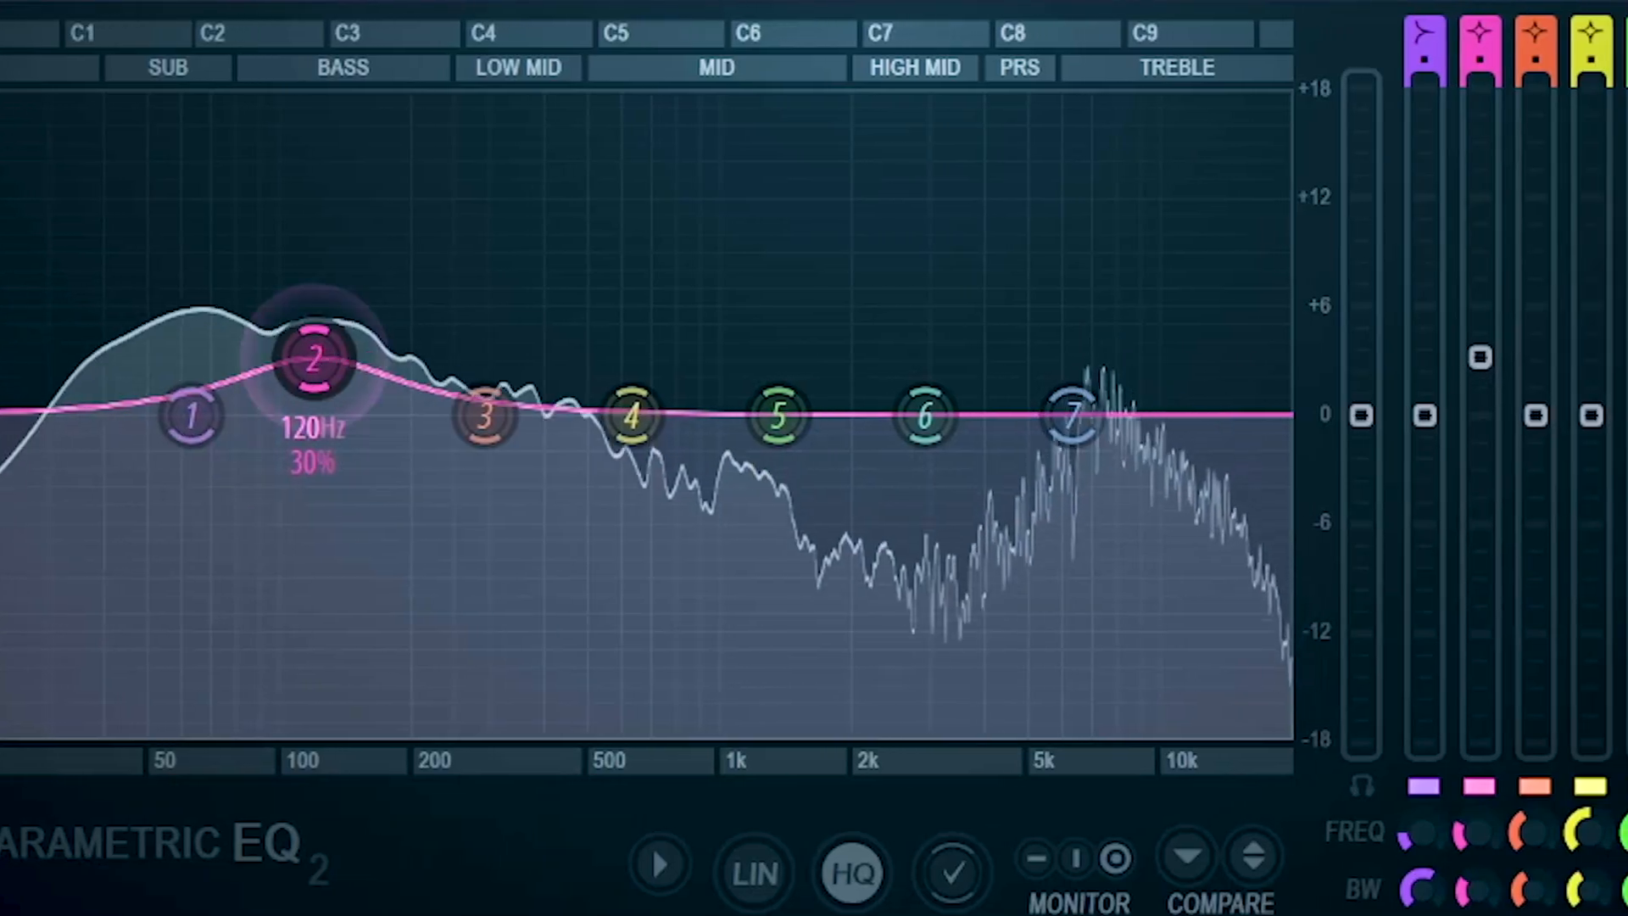
Step: Shift the band 2 bass boost slightly lower in frequency and raise band 7 slightly in Parametric EQ 2
{"action": "left_click_drag", "start_coordinate": [314, 359], "coordinate": [298, 358]}
{"action": "left_click_drag", "start_coordinate": [1073, 415], "coordinate": [1061, 392]}
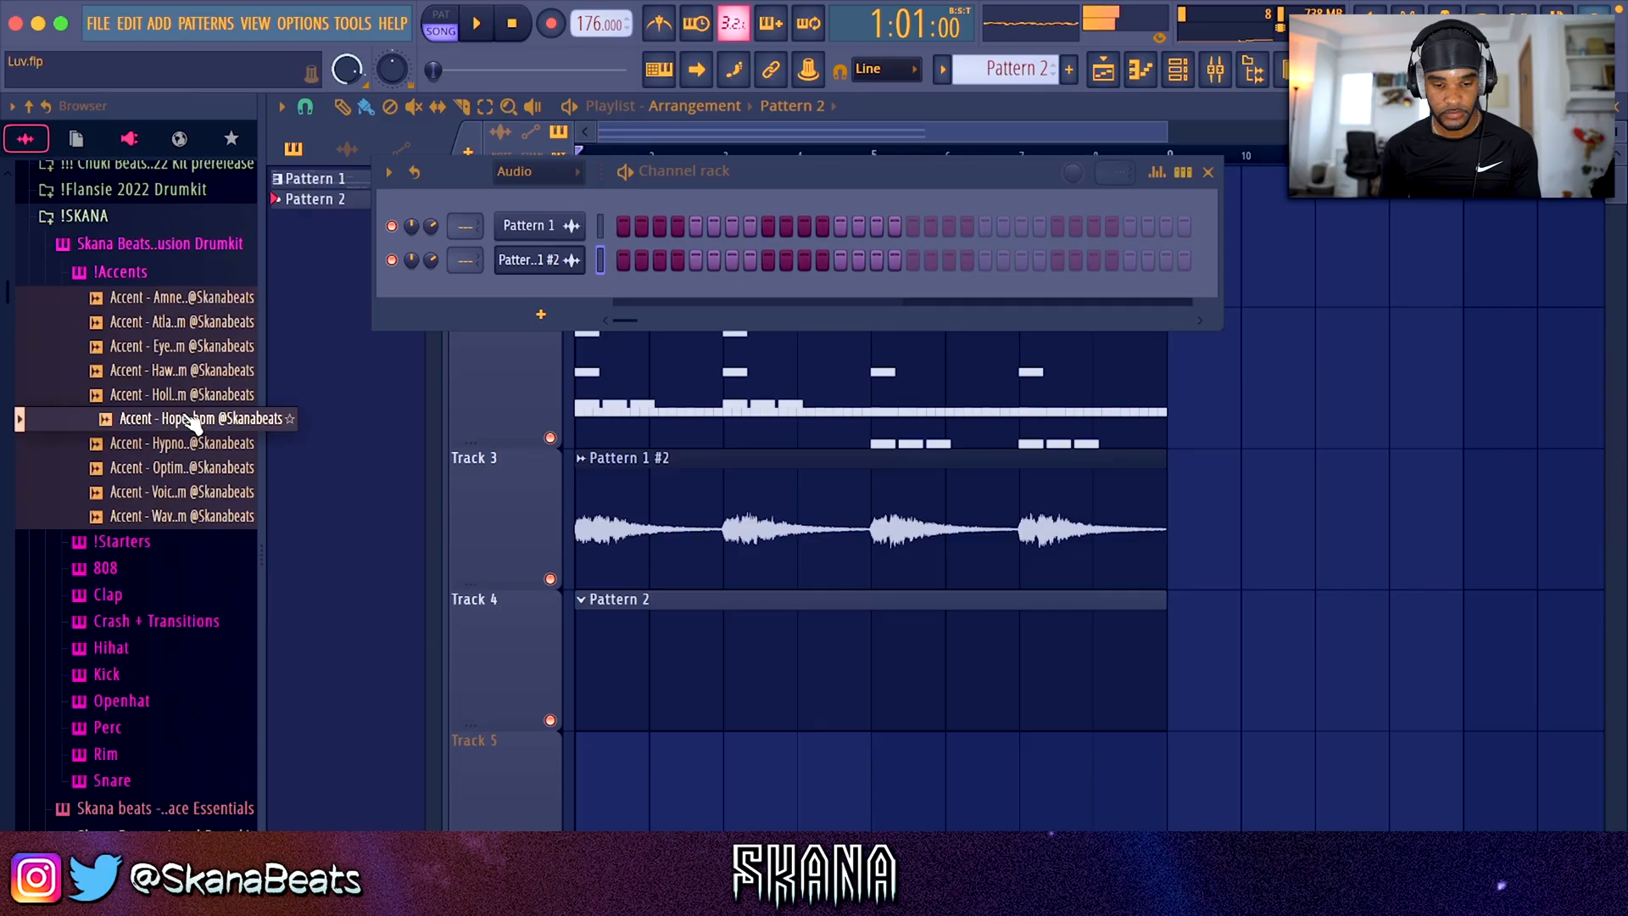
Step: Choose the Accent - Hypnotized - 164 bpm sample, place it on Track 5 at bars 1 and 5, and route it to mixer track 4
{"action": "left_click", "coordinate": [182, 395]}
{"action": "left_click", "coordinate": [197, 445]}
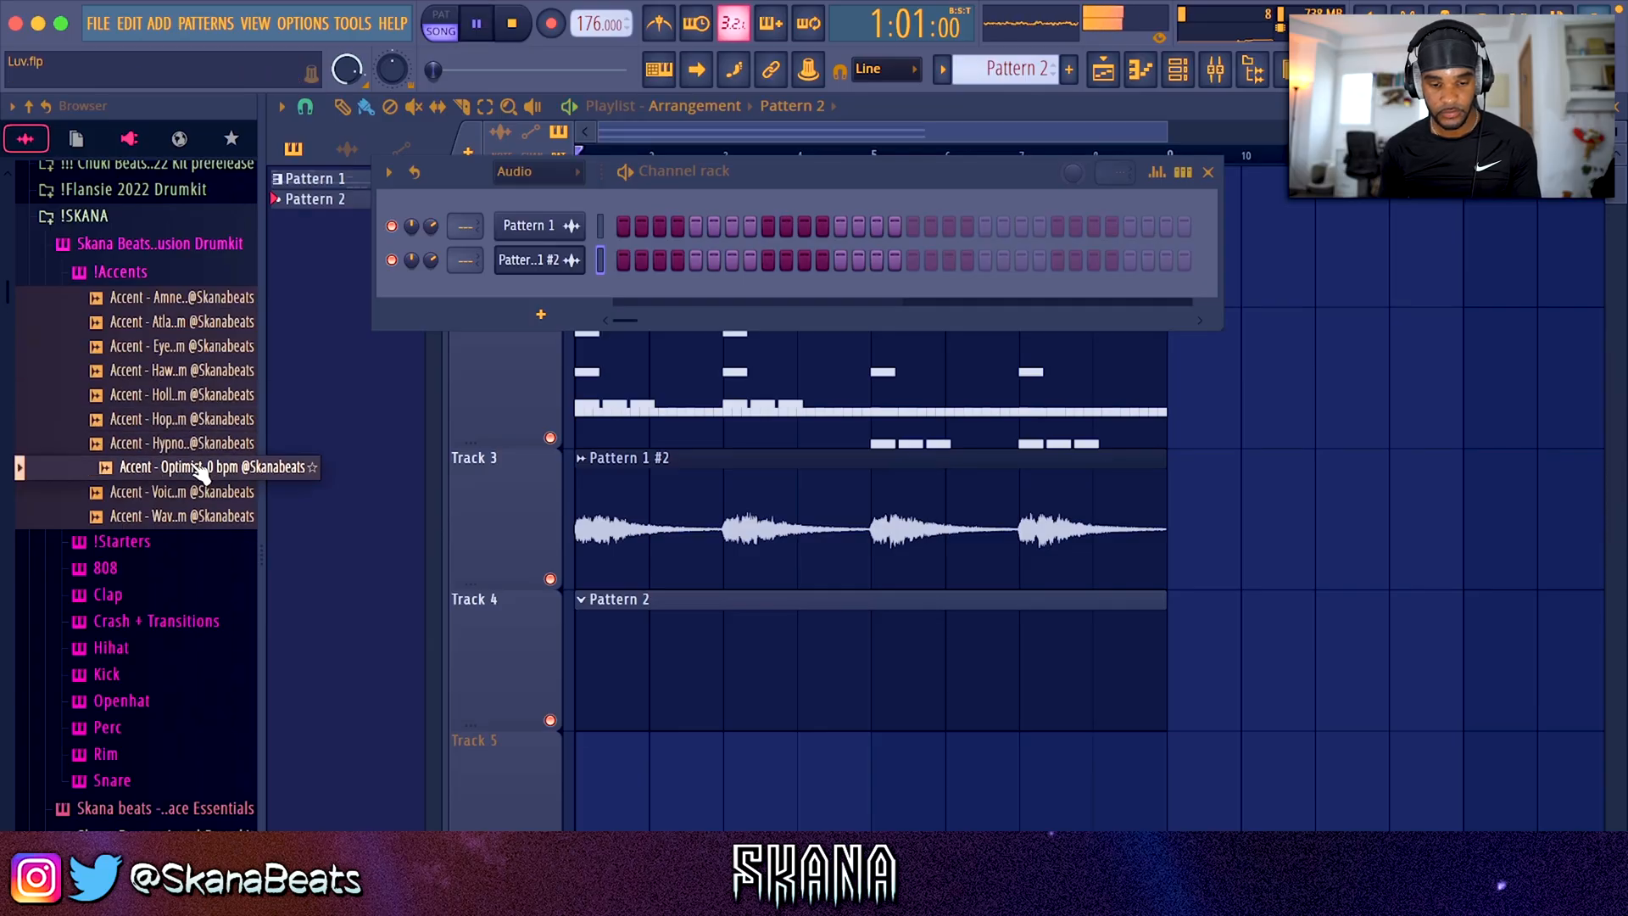
{"action": "left_click", "coordinate": [195, 449]}
{"action": "key", "text": "space"}
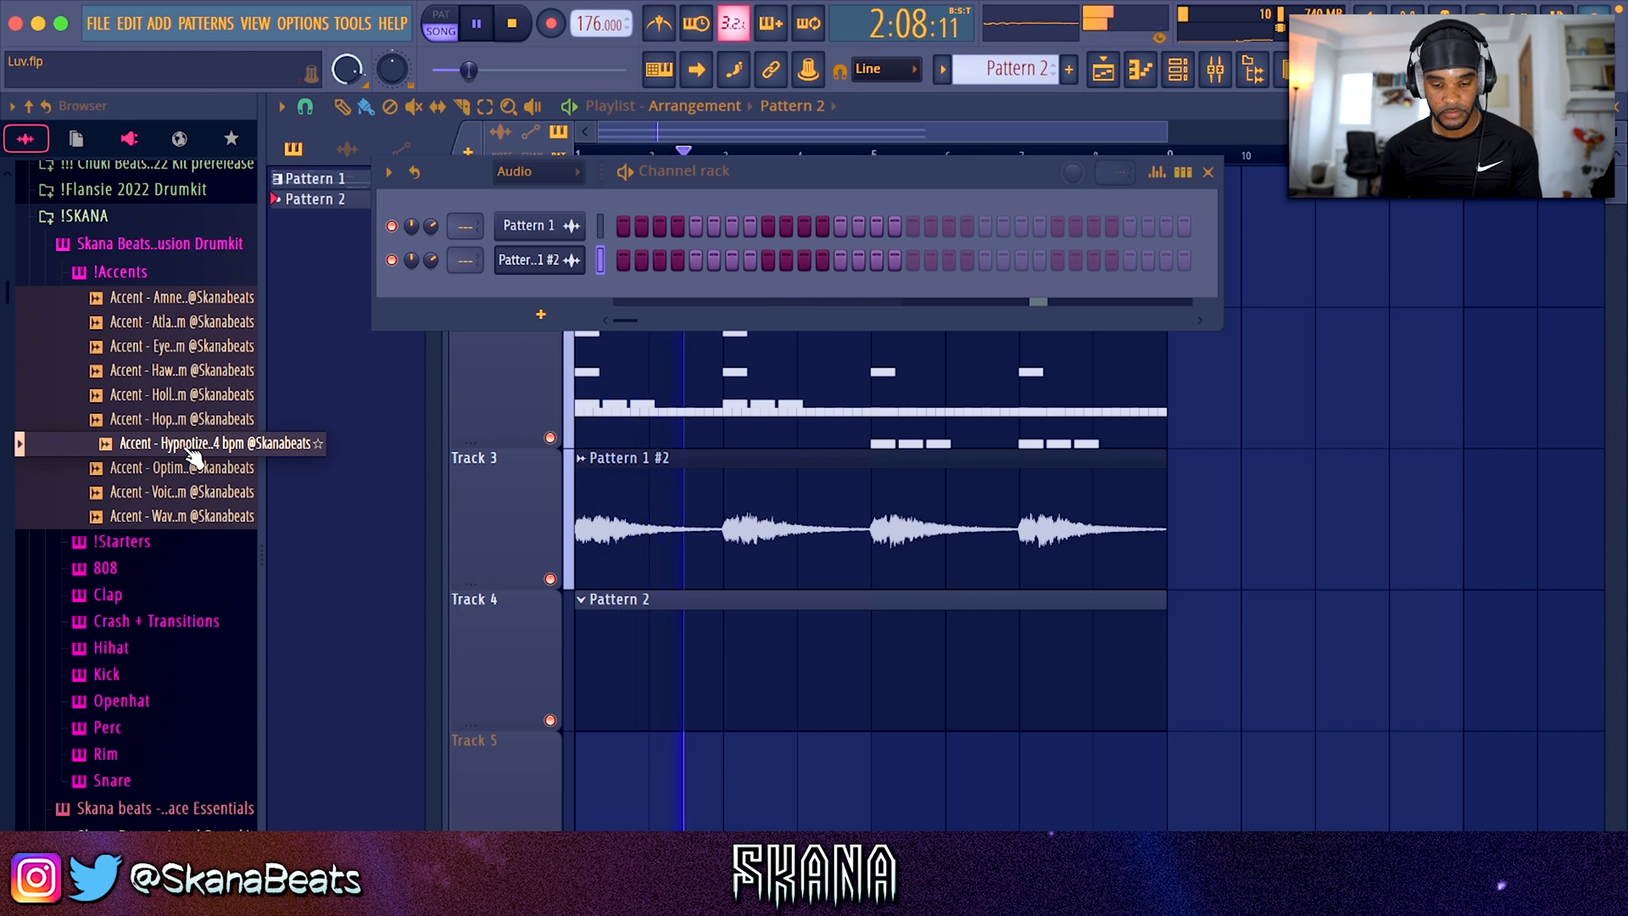
{"action": "left_click_drag", "start_coordinate": [191, 451], "coordinate": [705, 809]}
{"action": "left_click_drag", "start_coordinate": [706, 809], "coordinate": [719, 806]}
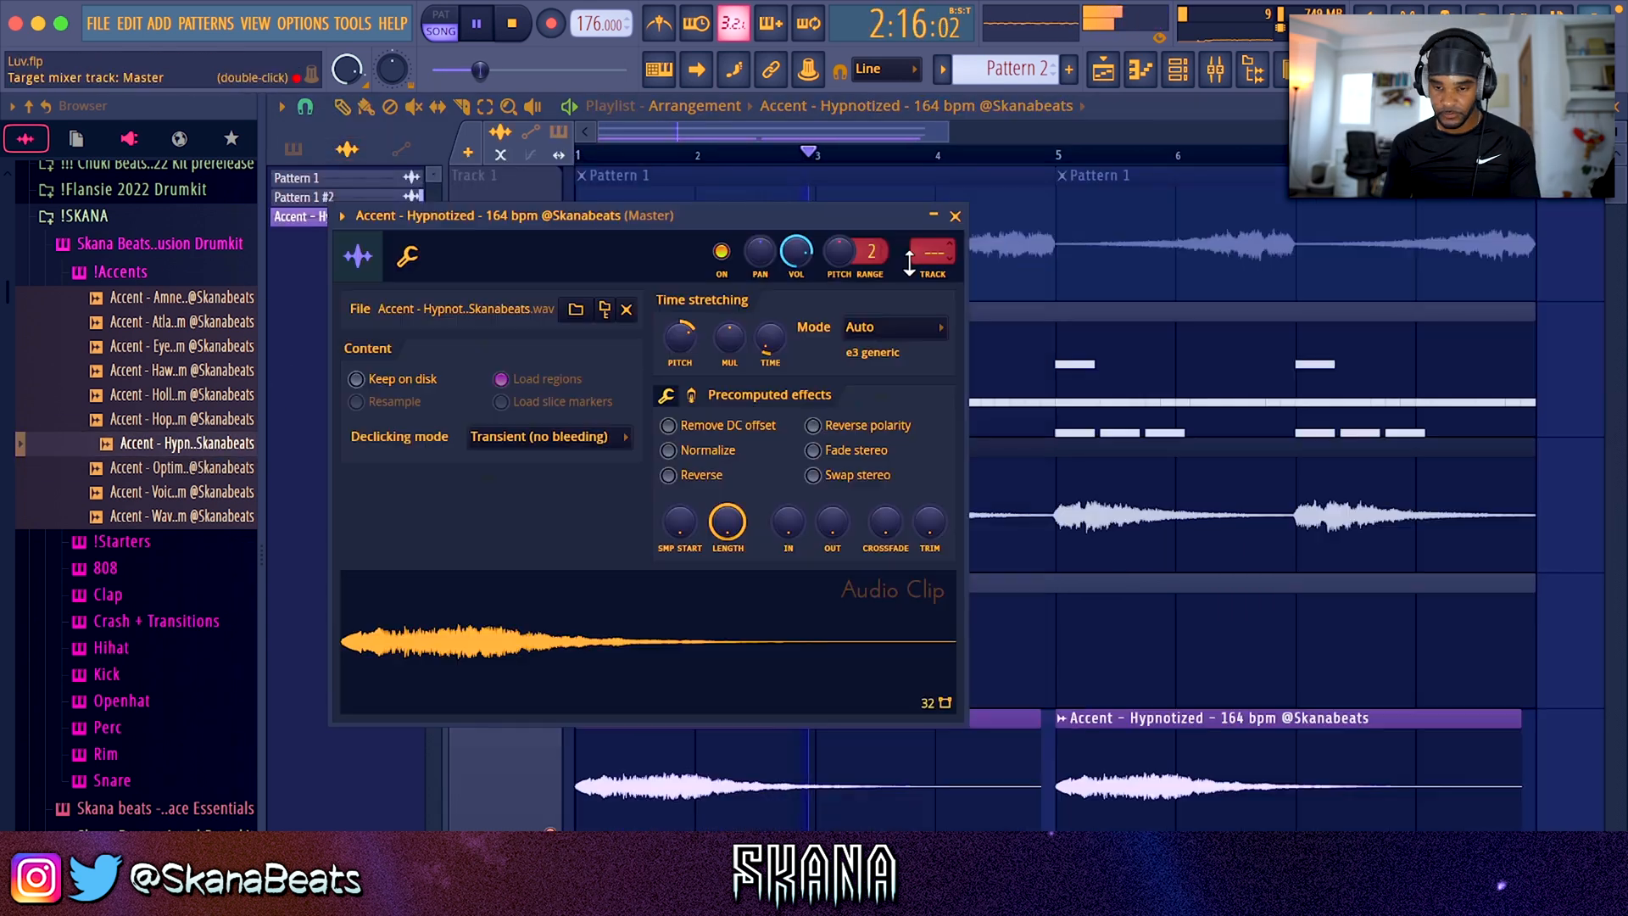
{"action": "key", "text": "super+l"}
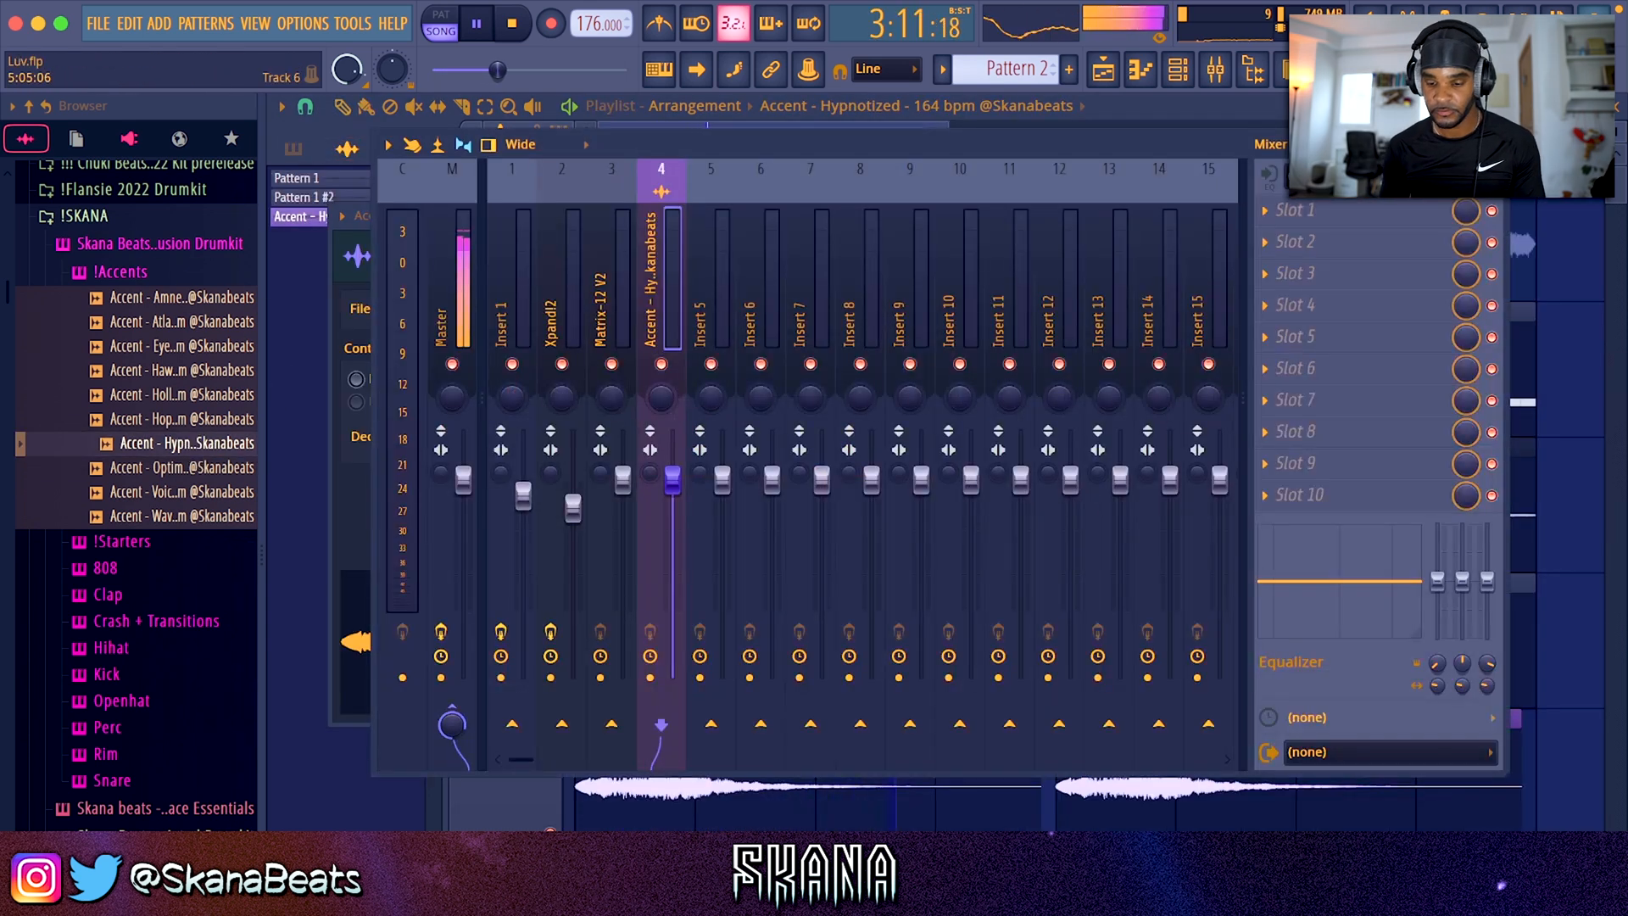
Step: Reverse the Accent - Hypnotized sample and play the arrangement with it
{"action": "double_click", "coordinate": [970, 785]}
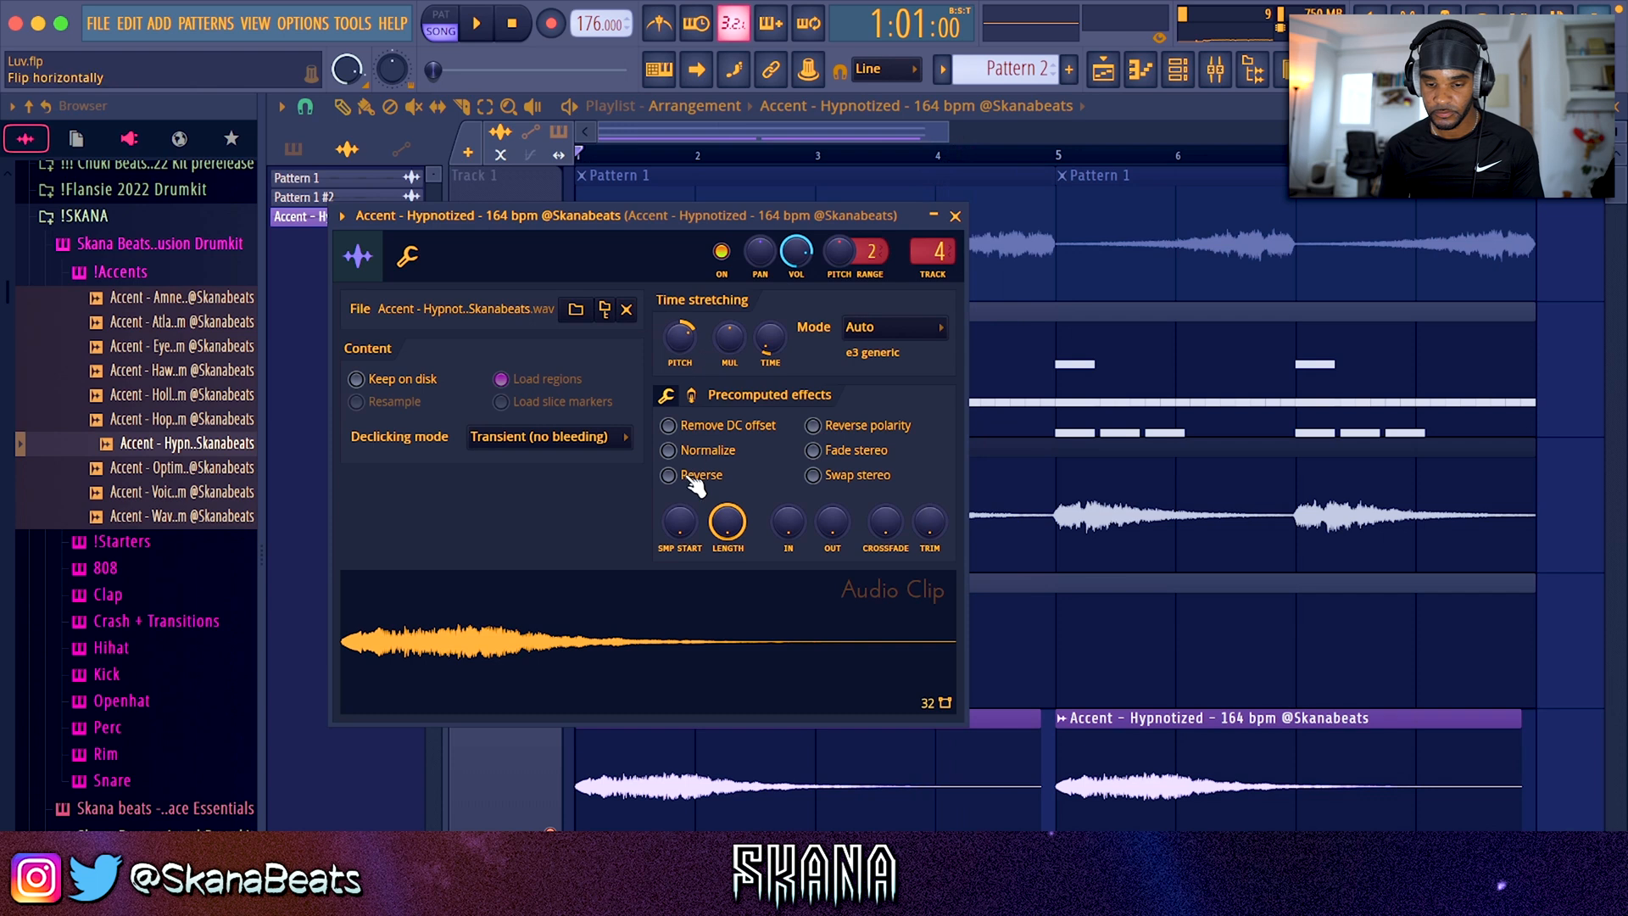
{"action": "left_click", "coordinate": [694, 480]}
{"action": "key", "text": "space"}
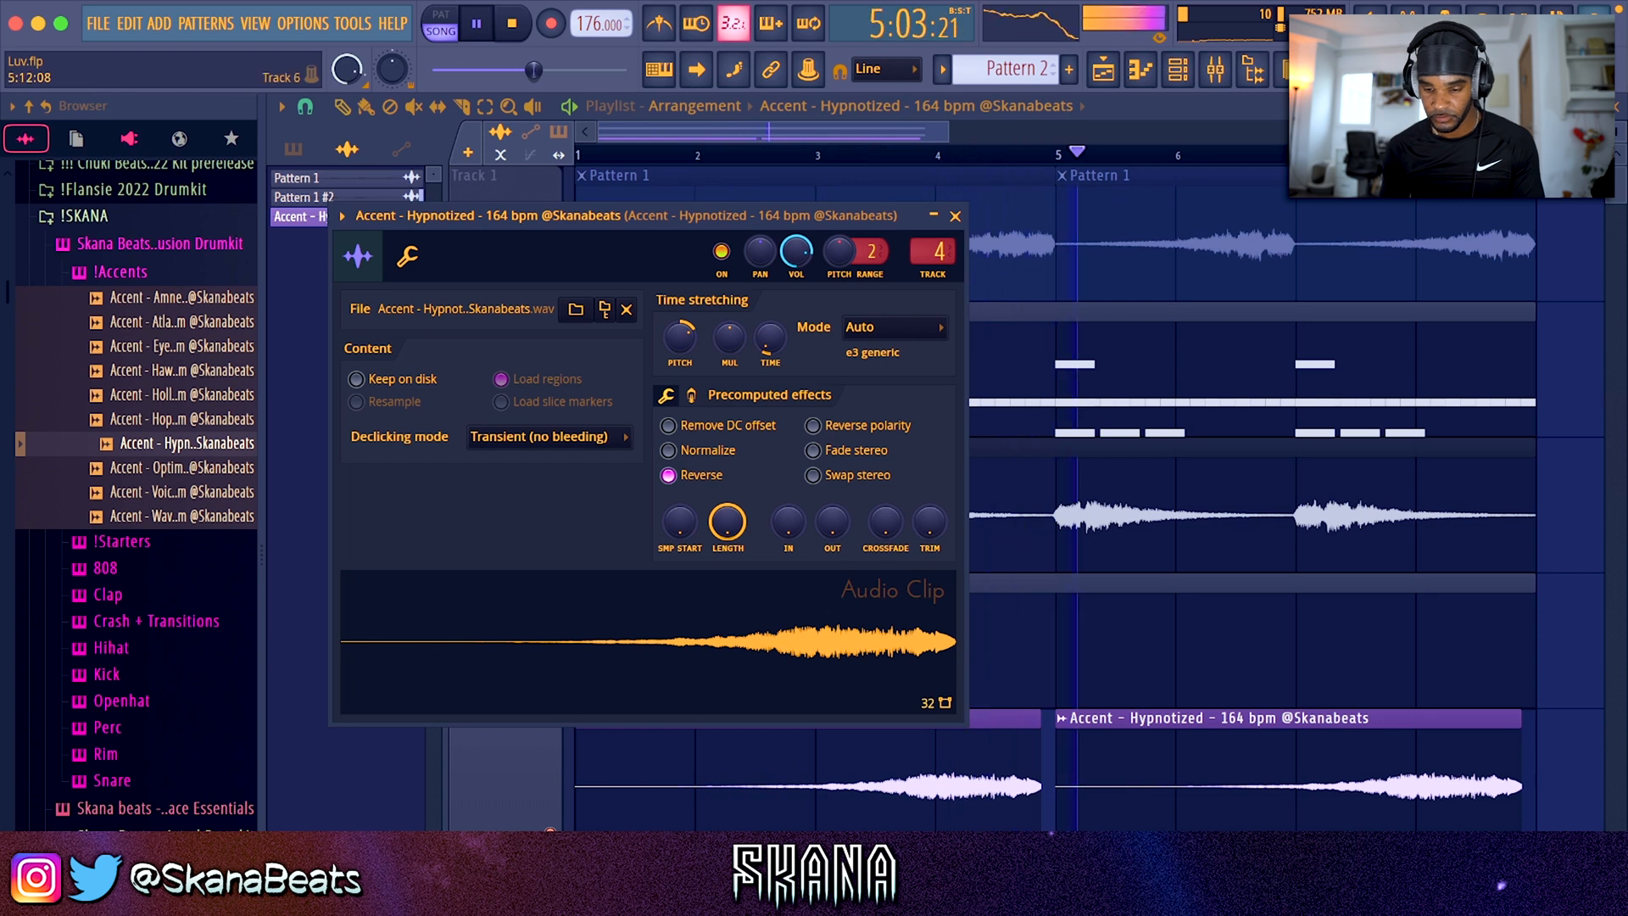
Step: Shift both reversed Accent - Hypnotized clips on Track 5 slightly later so they end at bars 5 and 9
{"action": "key", "text": "Escape"}
{"action": "scroll", "coordinate": [1038, 811], "scroll_direction": "up", "scroll_amount": 8}
{"action": "left_click_drag", "start_coordinate": [1003, 811], "coordinate": [1242, 812]}
{"action": "left_click_drag", "start_coordinate": [988, 809], "coordinate": [1097, 788]}
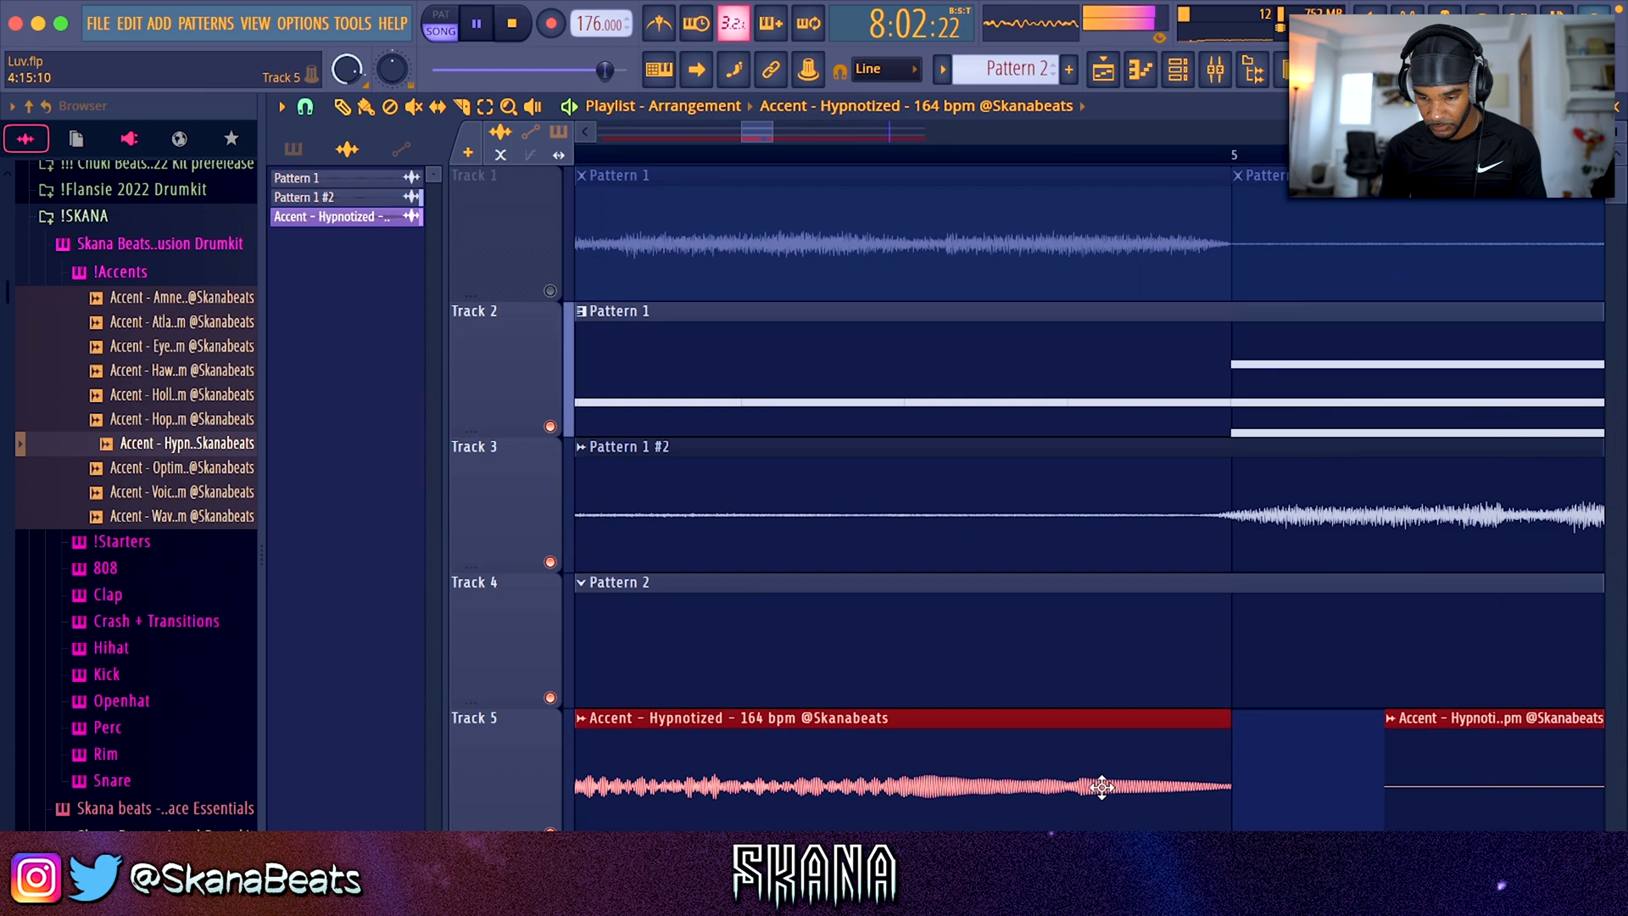
{"action": "scroll", "coordinate": [1097, 788], "scroll_direction": "down", "scroll_amount": 5}
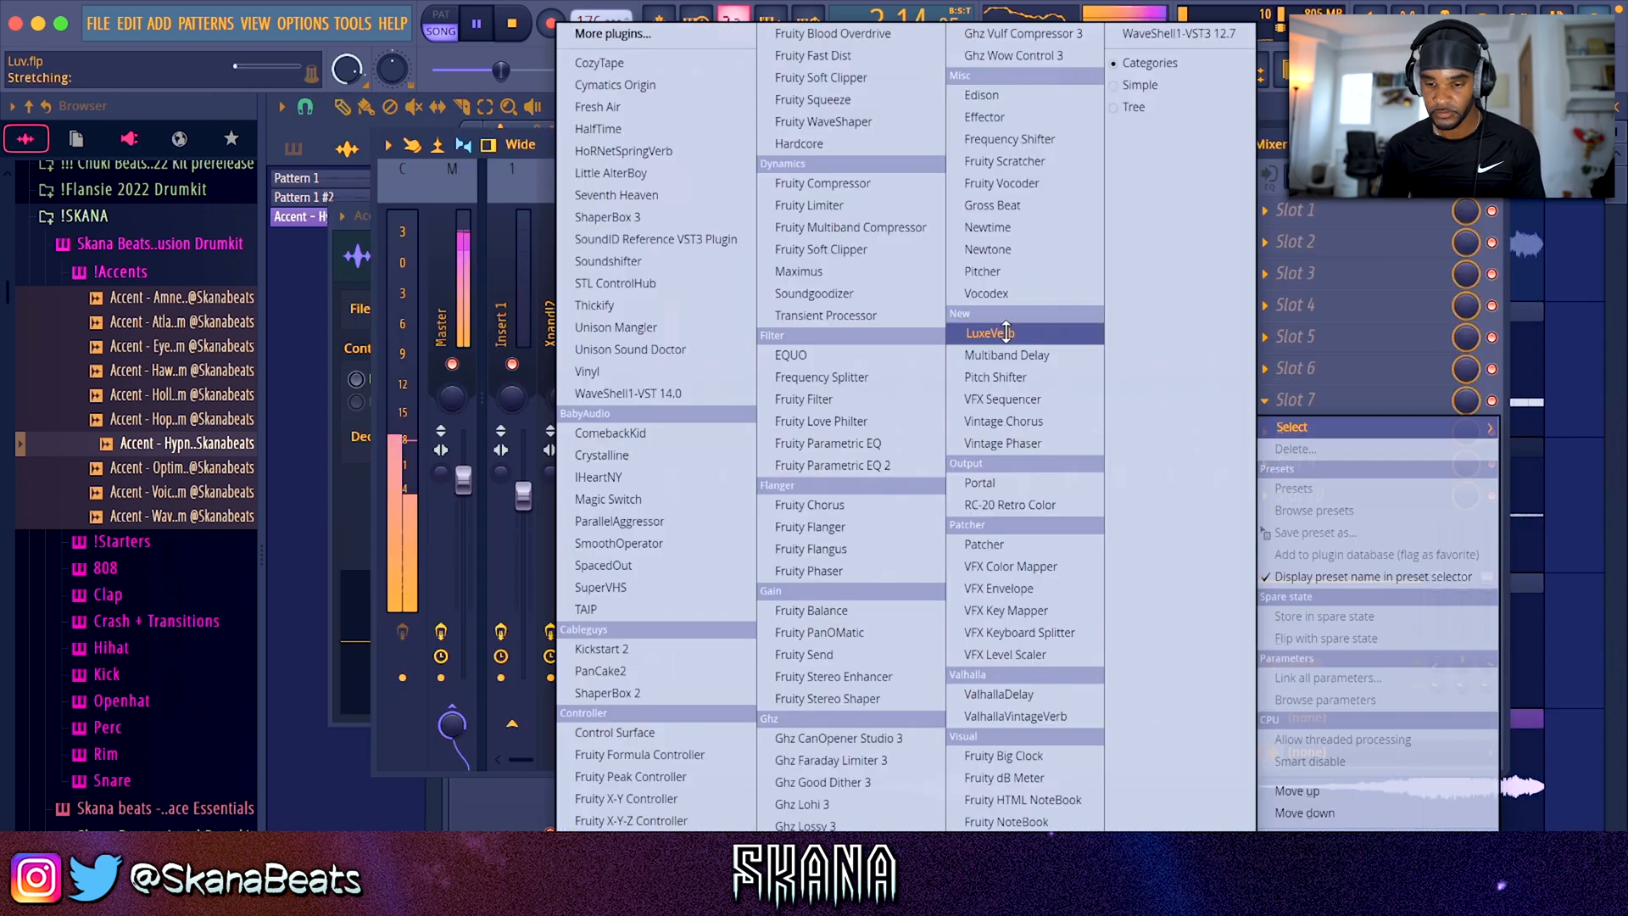
Step: Add LuxeVerb in slot 7 and PanCake2 in slot 8 of the accent's mixer track, with PanCake2's mix at about 69%
{"action": "left_click", "coordinate": [993, 331]}
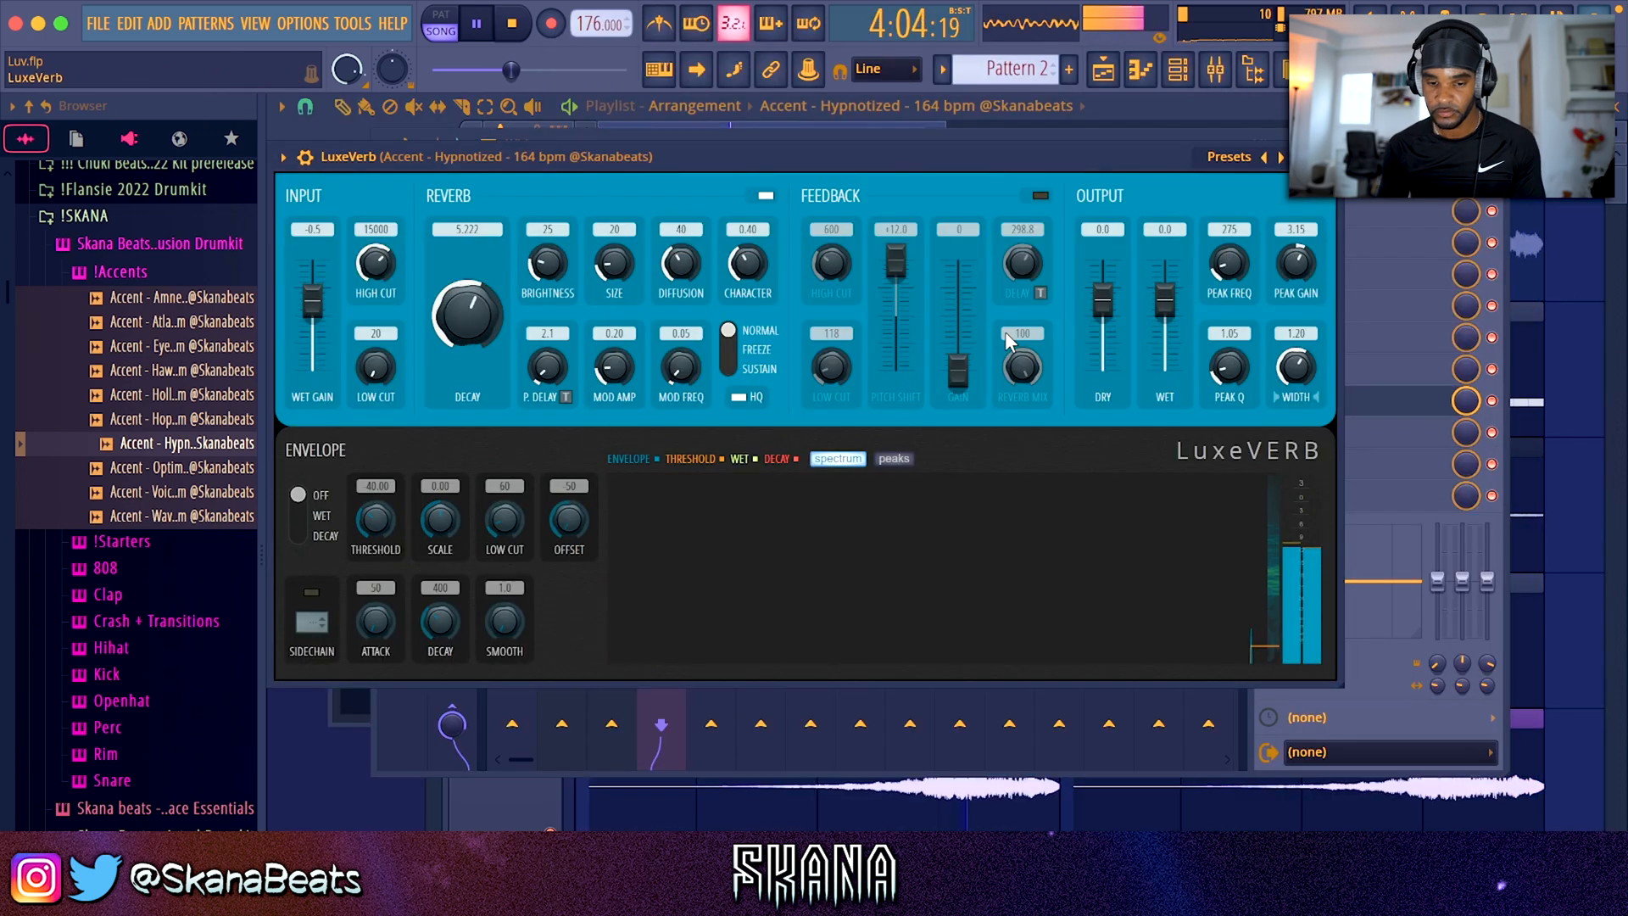
{"action": "left_click", "coordinate": [1325, 156]}
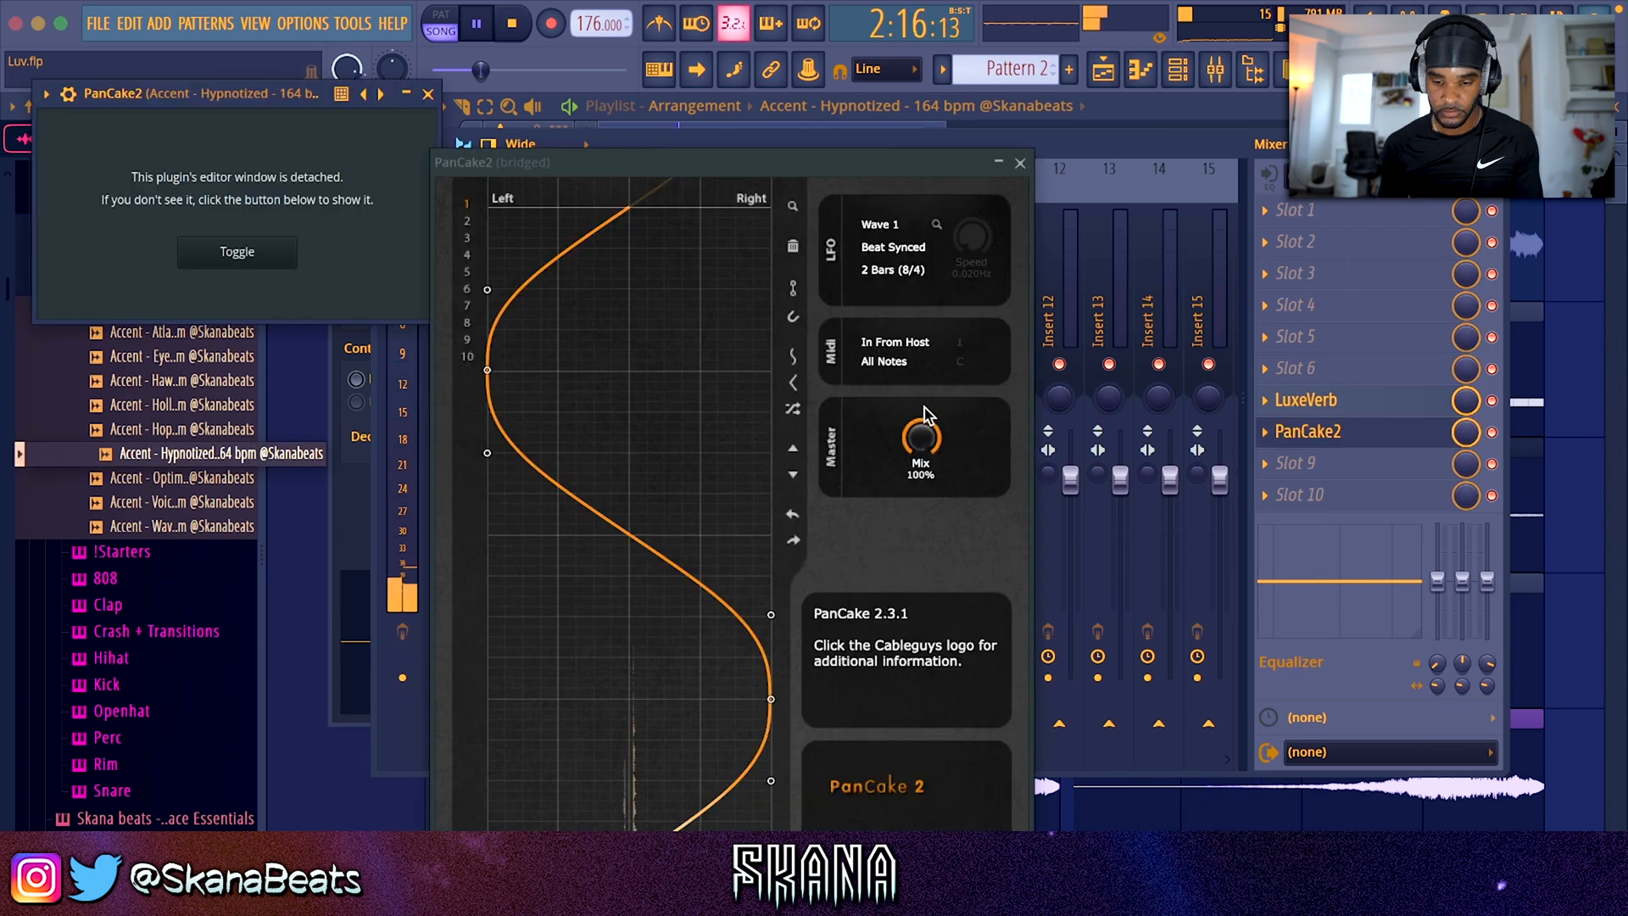
{"action": "left_click_drag", "start_coordinate": [921, 438], "coordinate": [921, 458]}
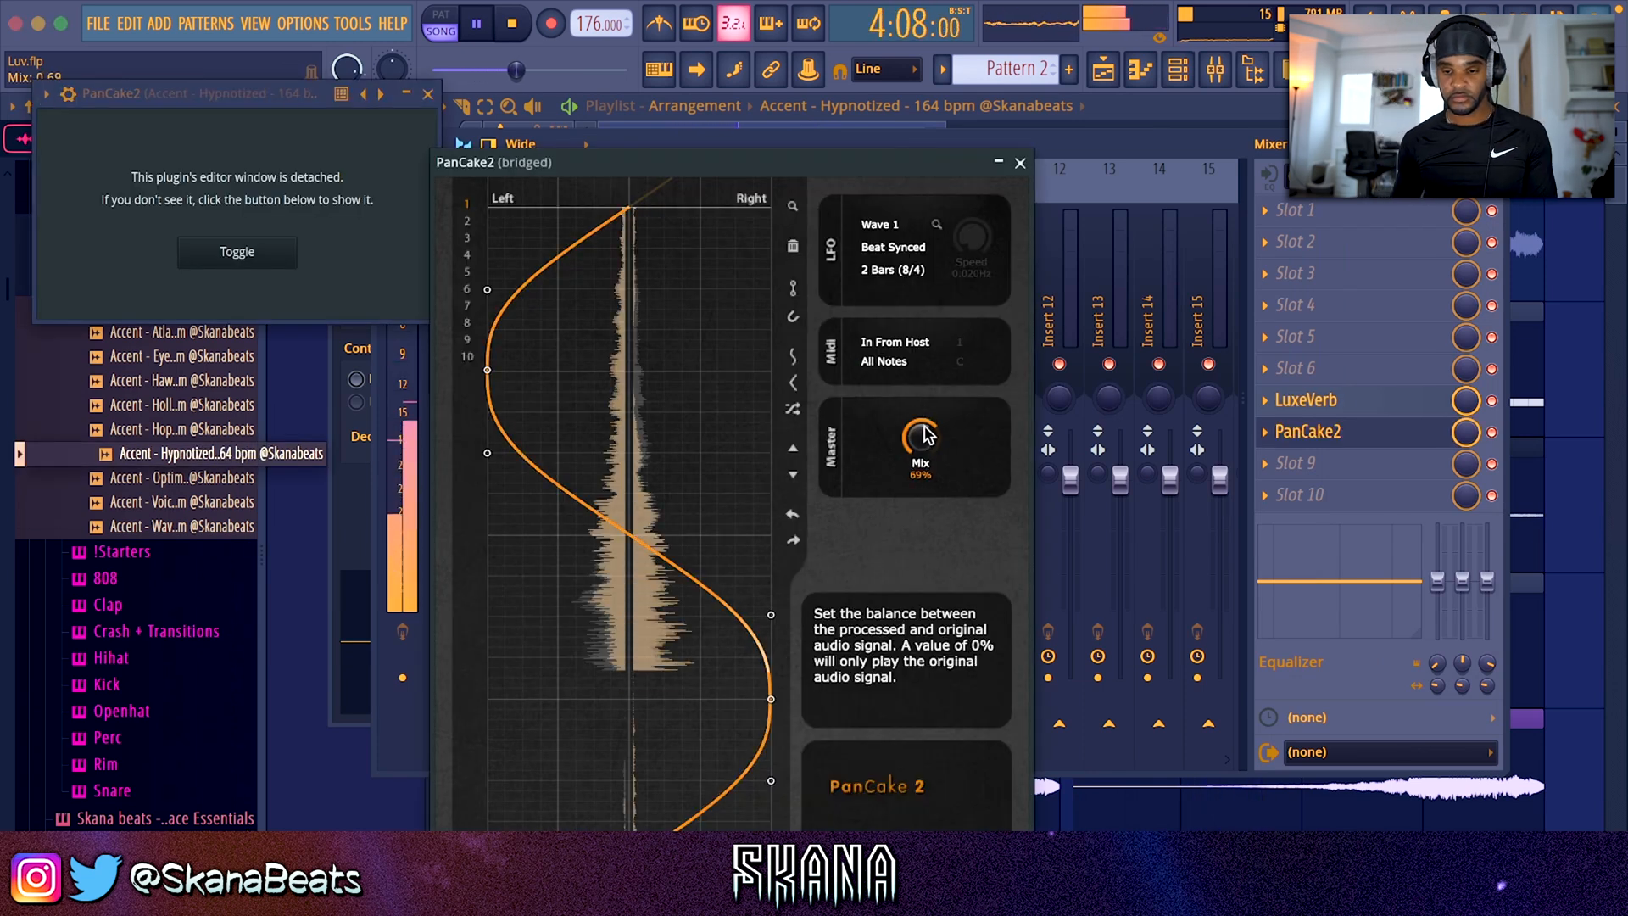
{"action": "left_click", "coordinate": [427, 93]}
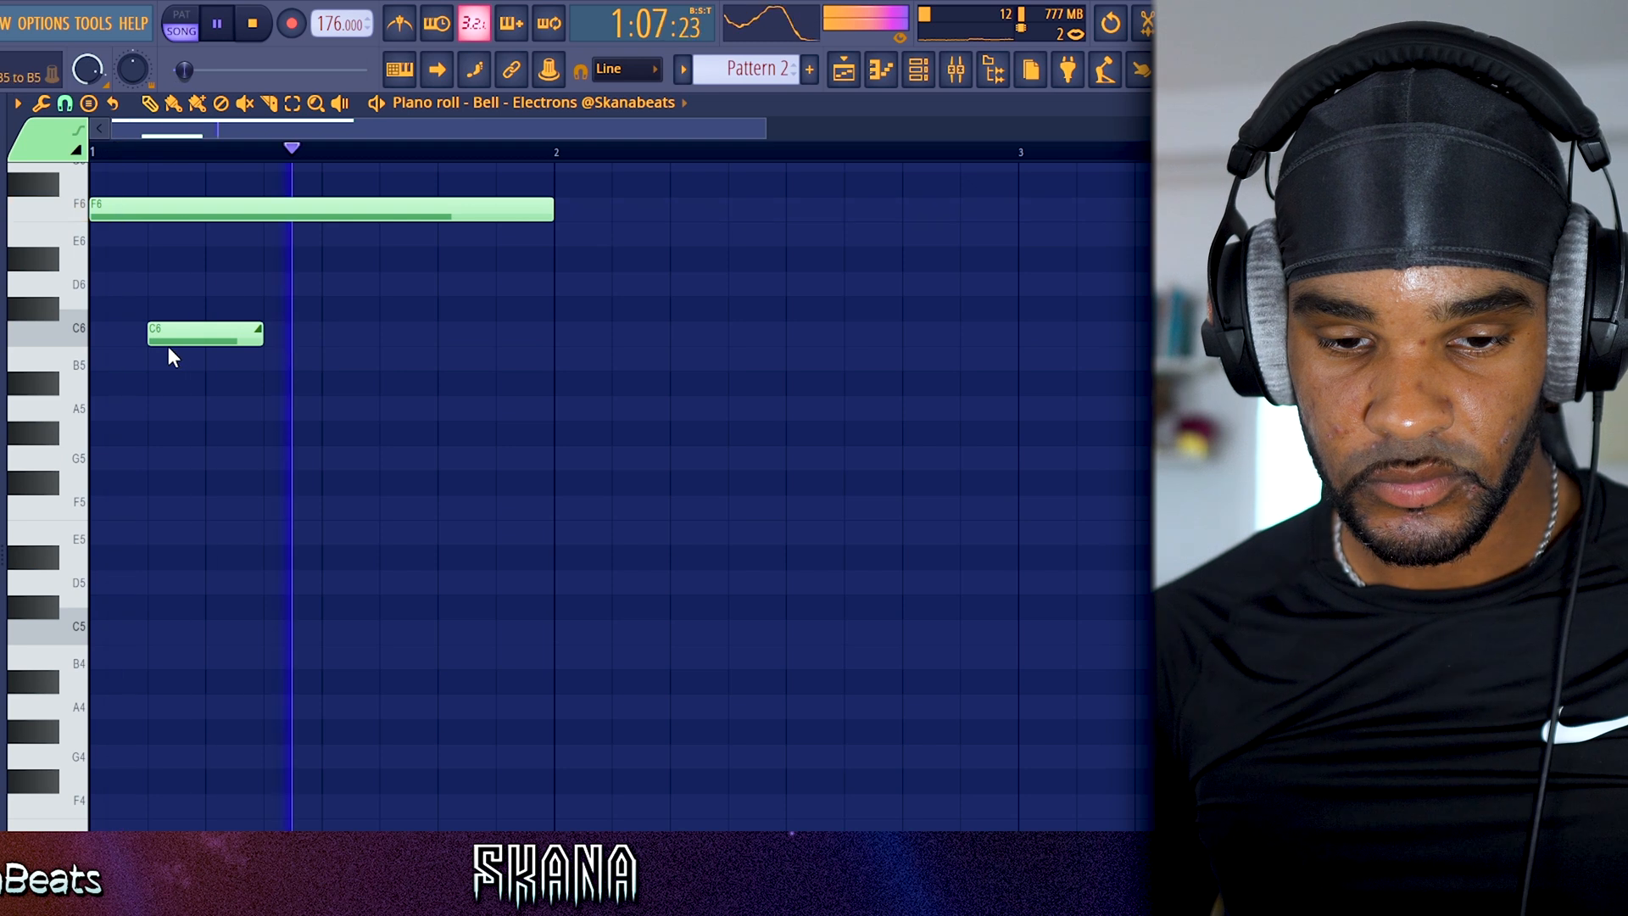
Step: Shorten the C6 note in the Bell - Electrons piano roll to half a beat
{"action": "left_click", "coordinate": [168, 336]}
{"action": "left_click_drag", "start_coordinate": [259, 334], "coordinate": [203, 334]}
{"action": "right_click", "coordinate": [306, 411]}
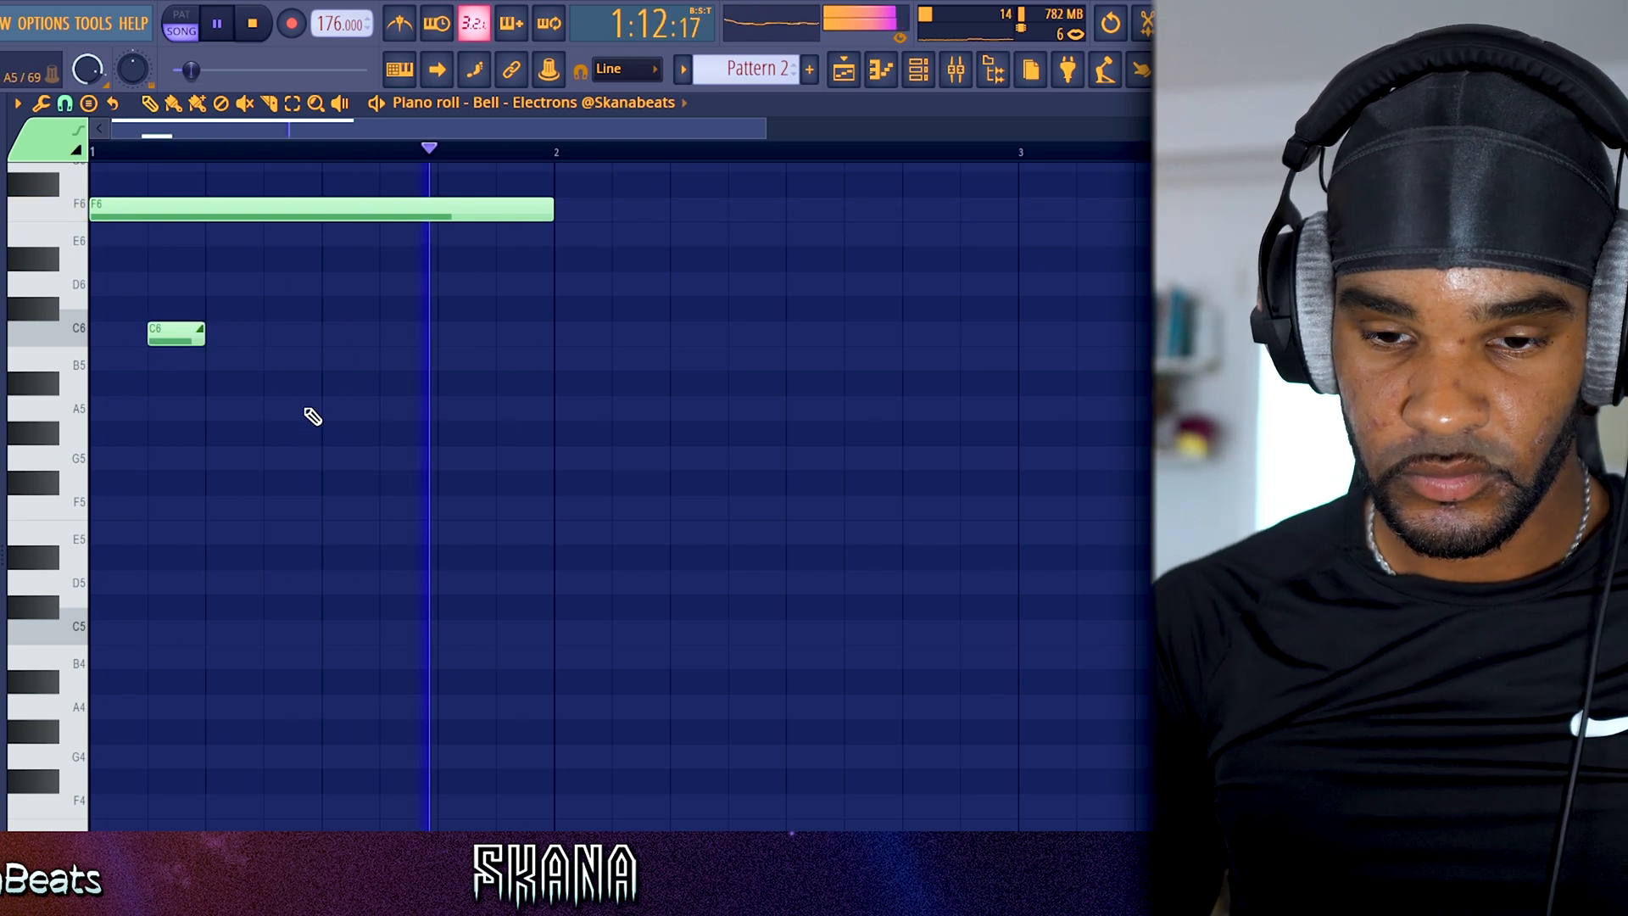
Step: Duplicate the F6 and C6 bell notes to the middle of bar 2 and shorten the copied F6 to end at bar 3
{"action": "key", "text": "ctrl+b"}
{"action": "left_click_drag", "start_coordinate": [665, 210], "coordinate": [826, 212]}
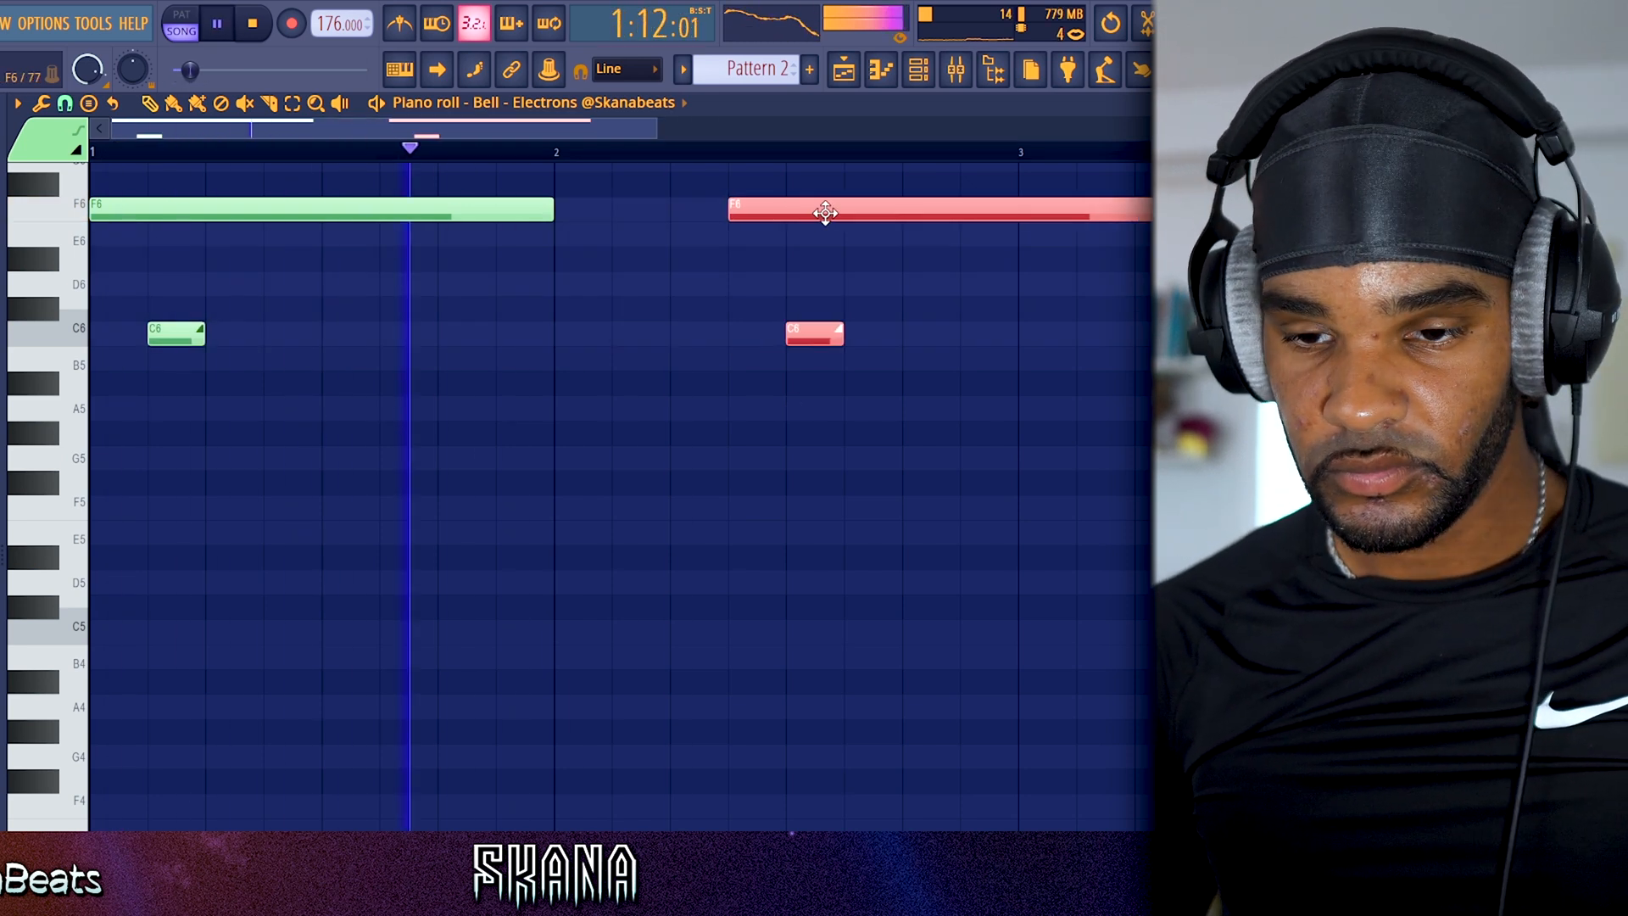
{"action": "left_click", "coordinate": [856, 236], "text": "ctrl"}
{"action": "key", "text": "space"}
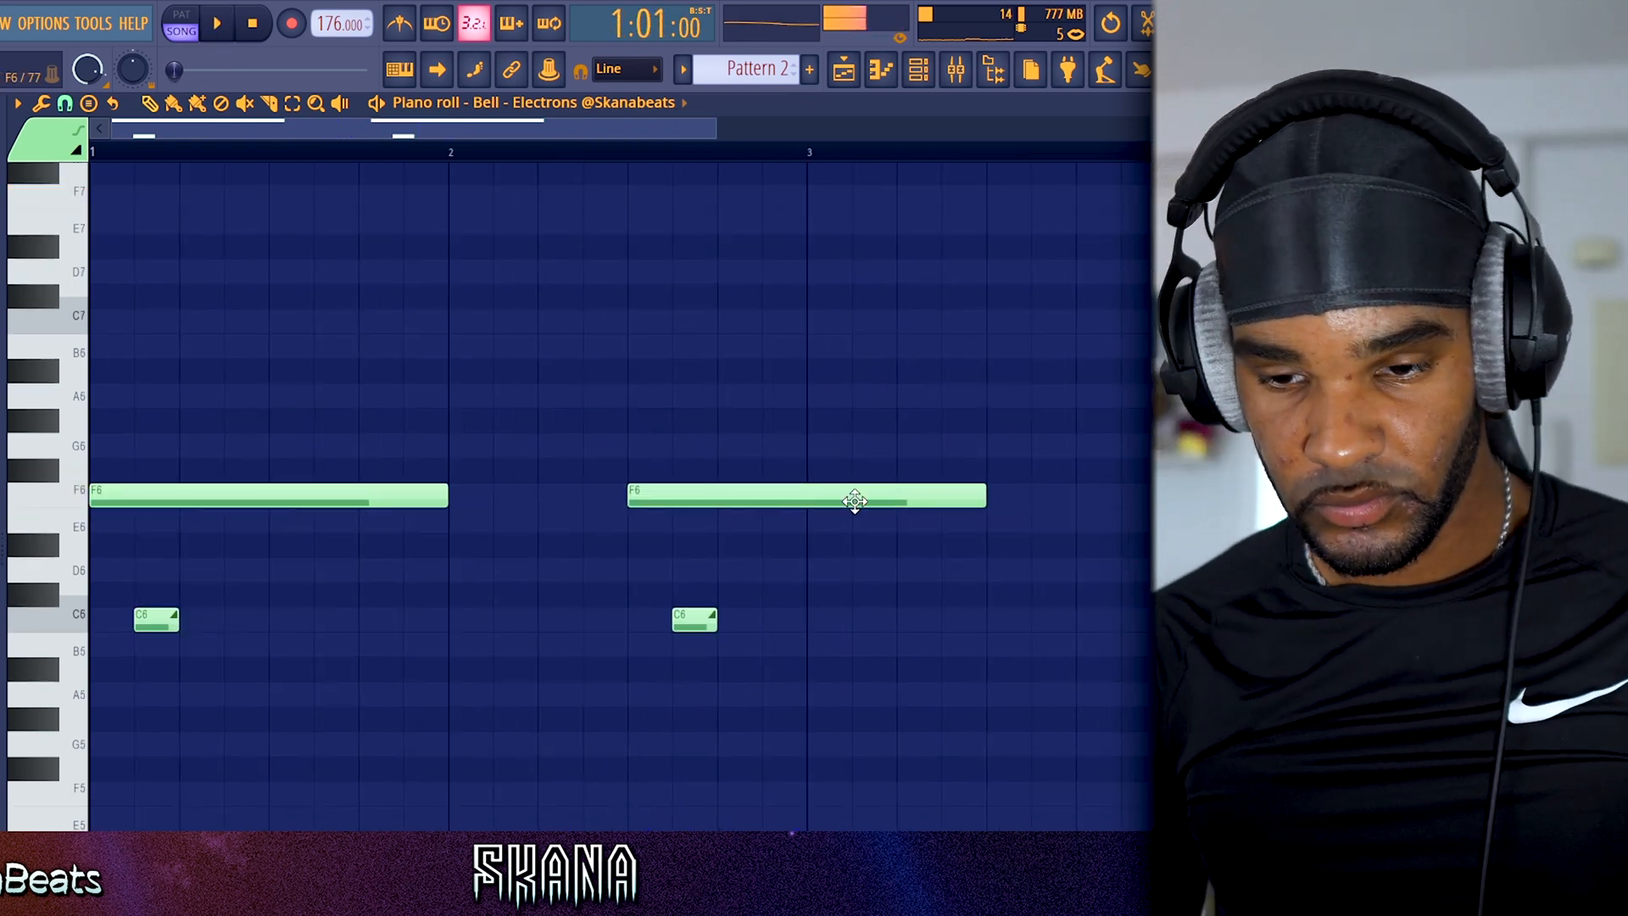
{"action": "key", "text": "space"}
{"action": "left_click_drag", "start_coordinate": [986, 494], "coordinate": [803, 495]}
Step: Duplicate the two-bar bell phrase at bar 3 and lower the copy five semitones to C6 and G5
{"action": "key", "text": "ctrl+b"}
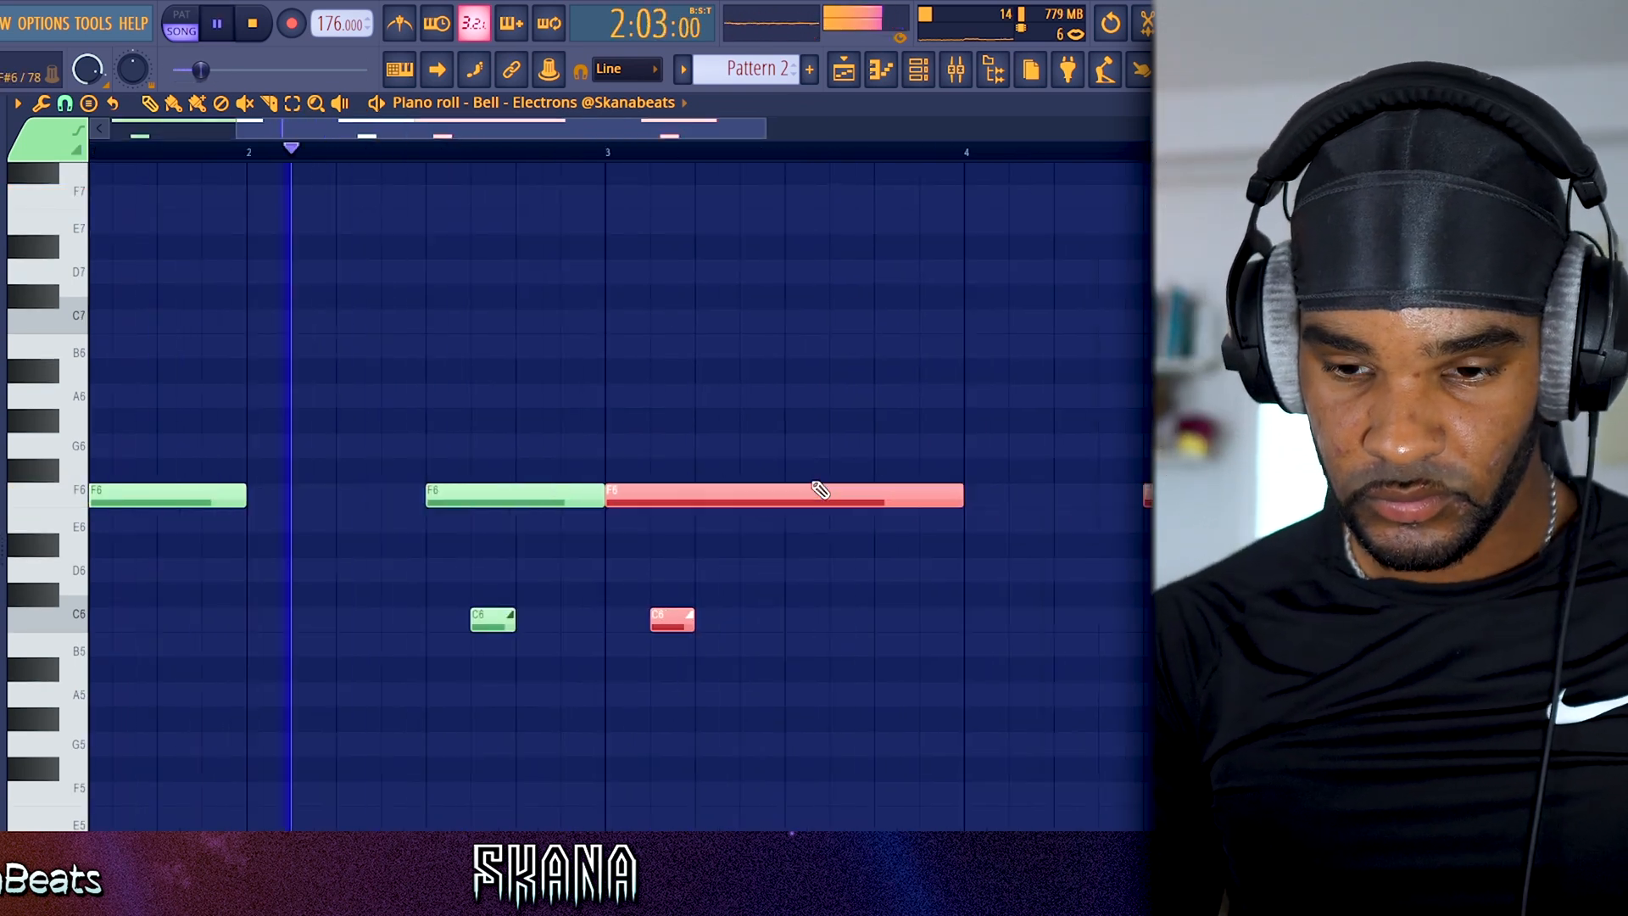
{"action": "key", "text": "space"}
{"action": "key", "text": "Down"}
{"action": "key", "text": "Down"}
{"action": "key", "text": "Down"}
{"action": "key", "text": "Down"}
{"action": "key", "text": "Down"}
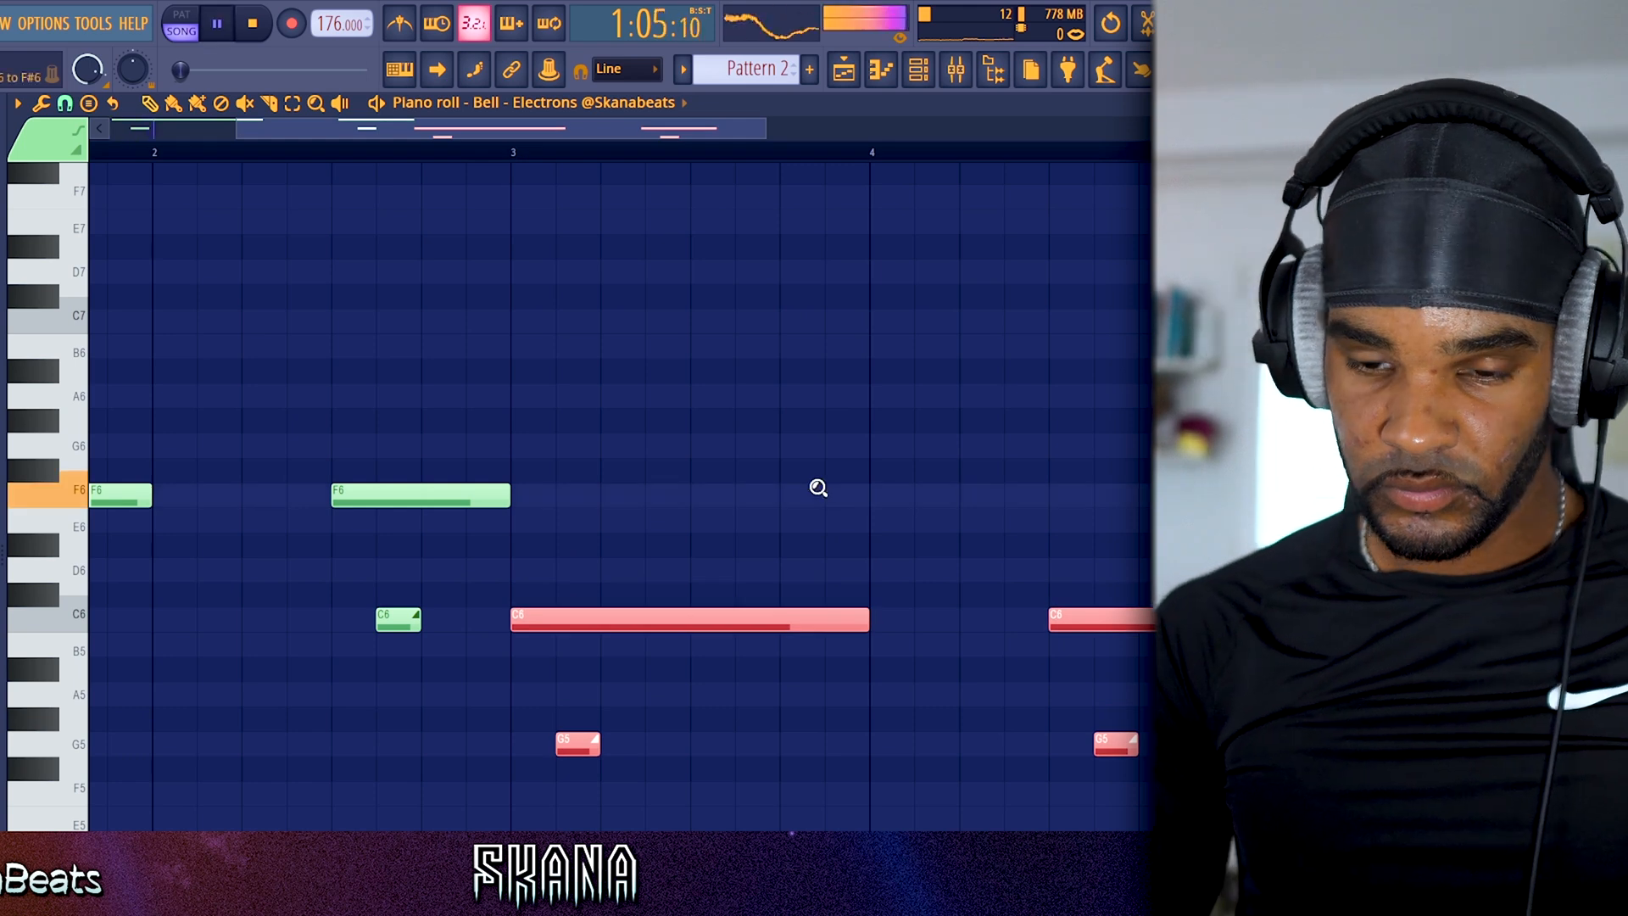
{"action": "right_click", "coordinate": [818, 487], "text": "ctrl"}
Step: Duplicate the four-bar bell melody at bar 5 and lower the copy so its long notes sit on A5 and E5
{"action": "key", "text": "ctrl+d"}
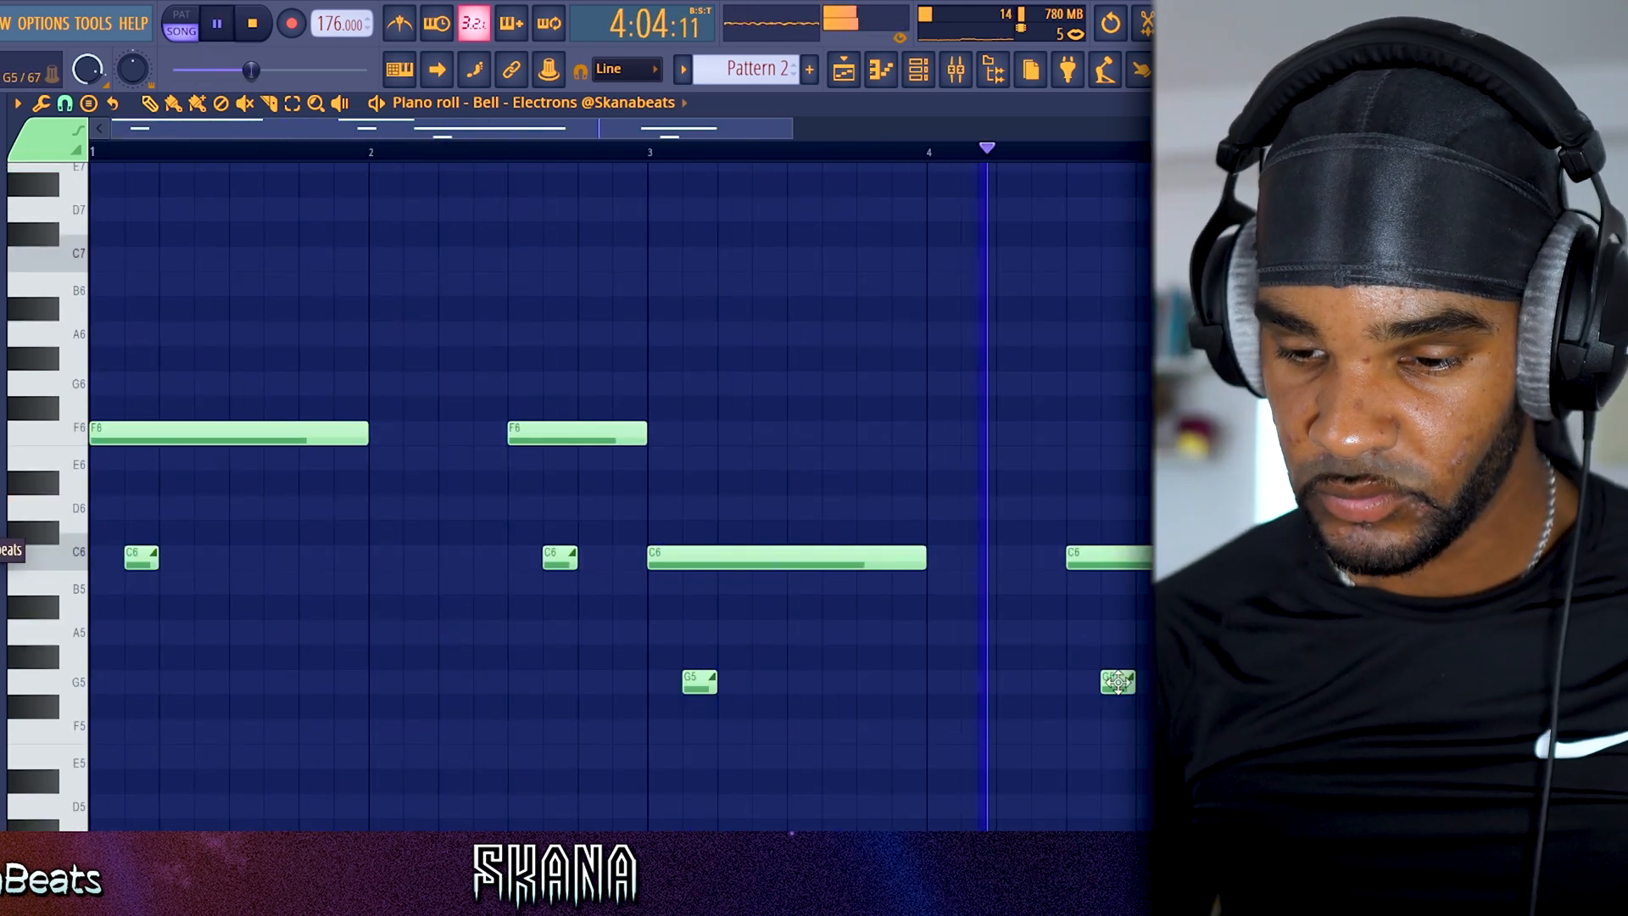
{"action": "key", "text": "Down"}
{"action": "key", "text": "Down"}
{"action": "key", "text": "Down"}
{"action": "key", "text": "Down"}
{"action": "key", "text": "Down"}
{"action": "key", "text": "Down"}
{"action": "key", "text": "Down"}
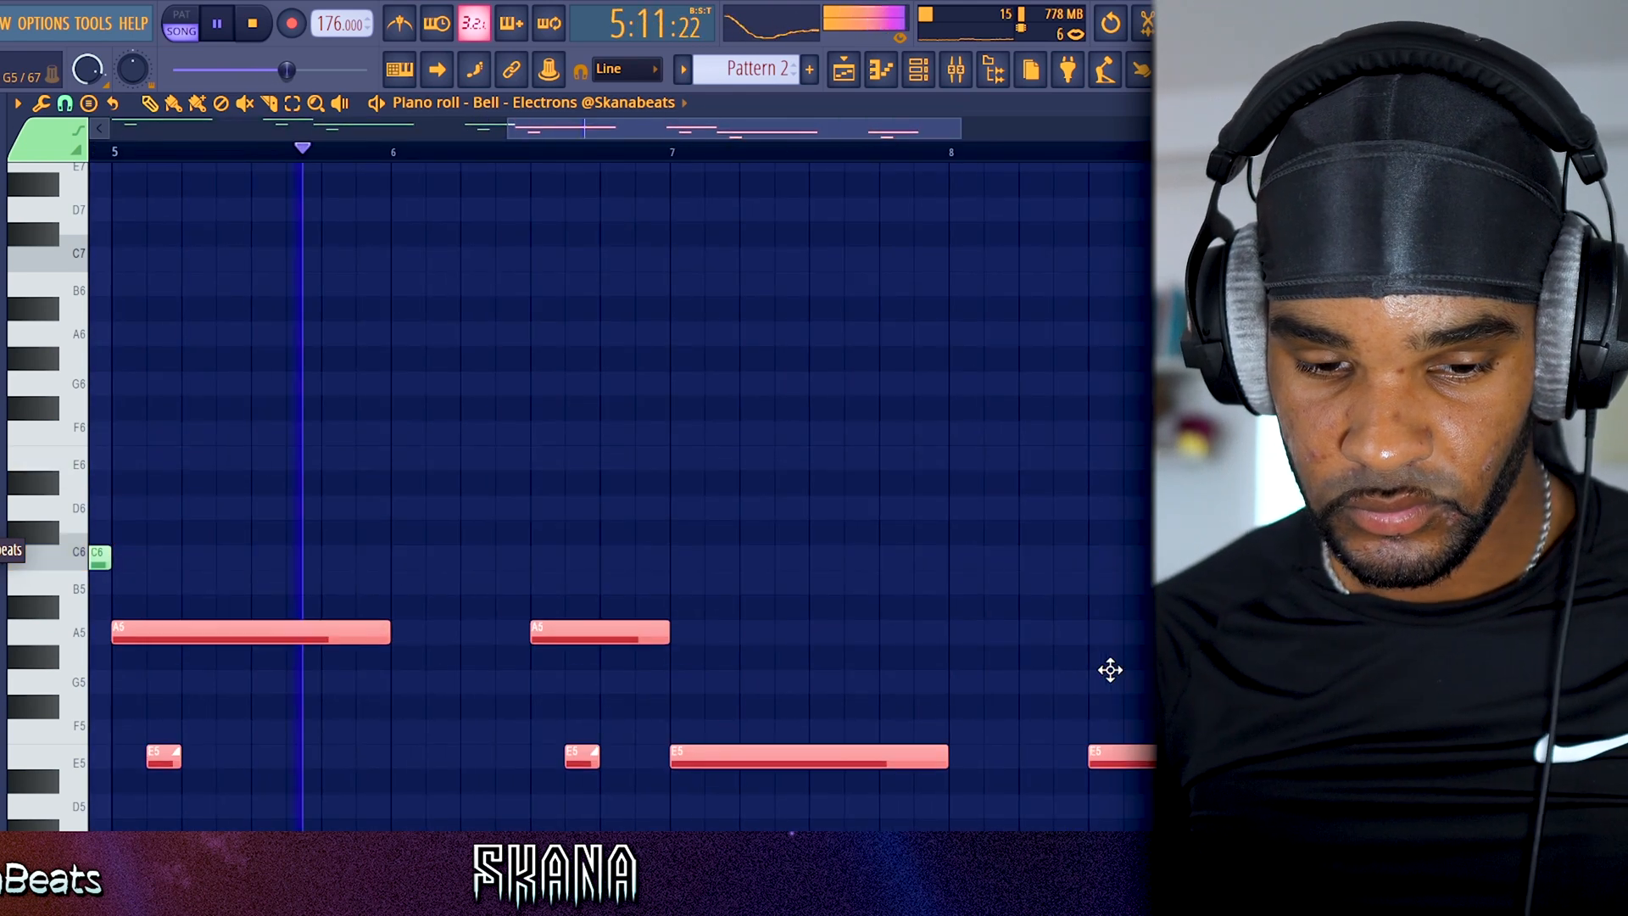
Step: Audition the copied bell phrase from bar 5 at neighbouring pitches and place its long notes on G#5 and D#5
{"action": "right_click", "coordinate": [1118, 677], "text": "ctrl"}
{"action": "key", "text": "space"}
{"action": "left_click", "coordinate": [647, 152]}
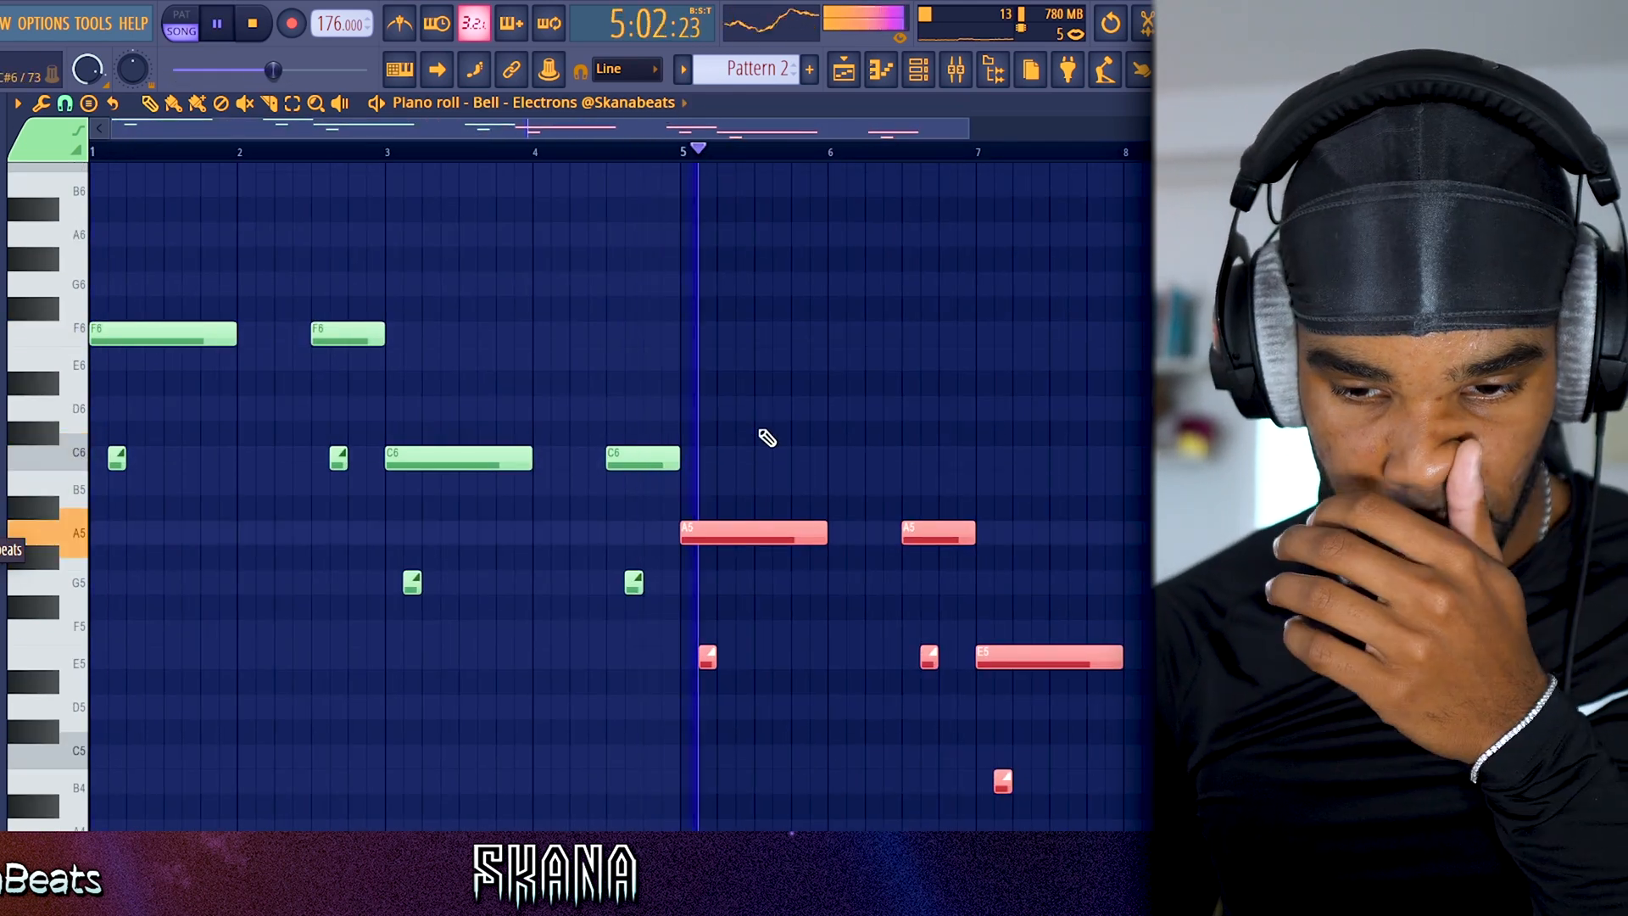
{"action": "key", "text": "Up"}
{"action": "key", "text": "space"}
{"action": "key", "text": "space"}
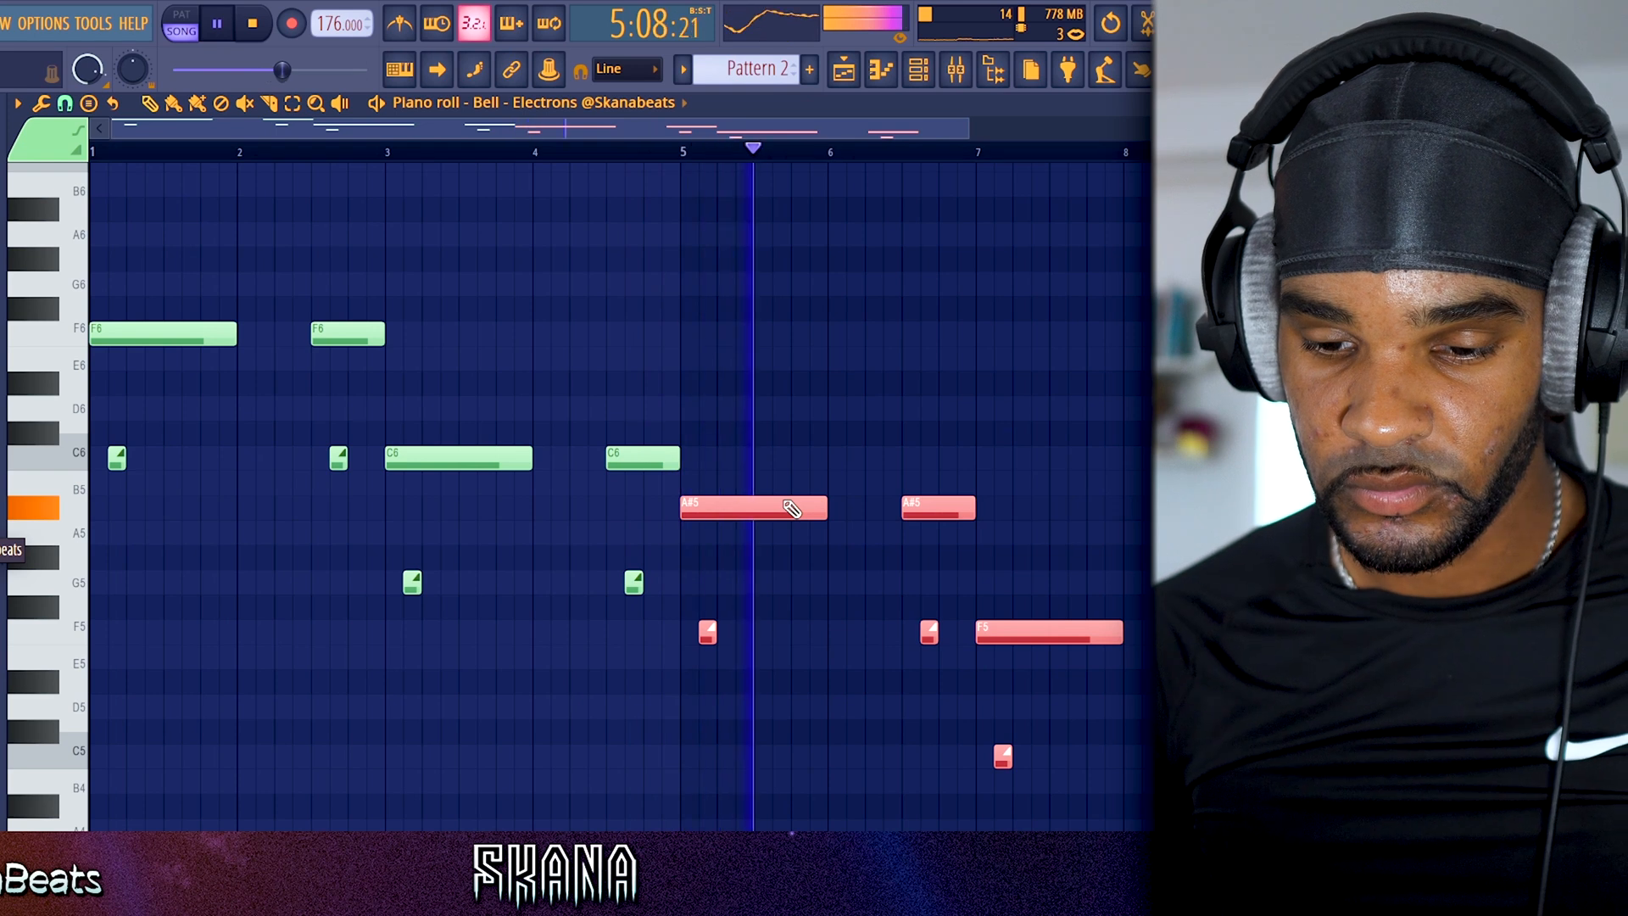
{"action": "key", "text": "Down"}
{"action": "key", "text": "space"}
{"action": "key", "text": "space"}
{"action": "key", "text": "Down"}
{"action": "key", "text": "space"}
{"action": "key", "text": "space"}
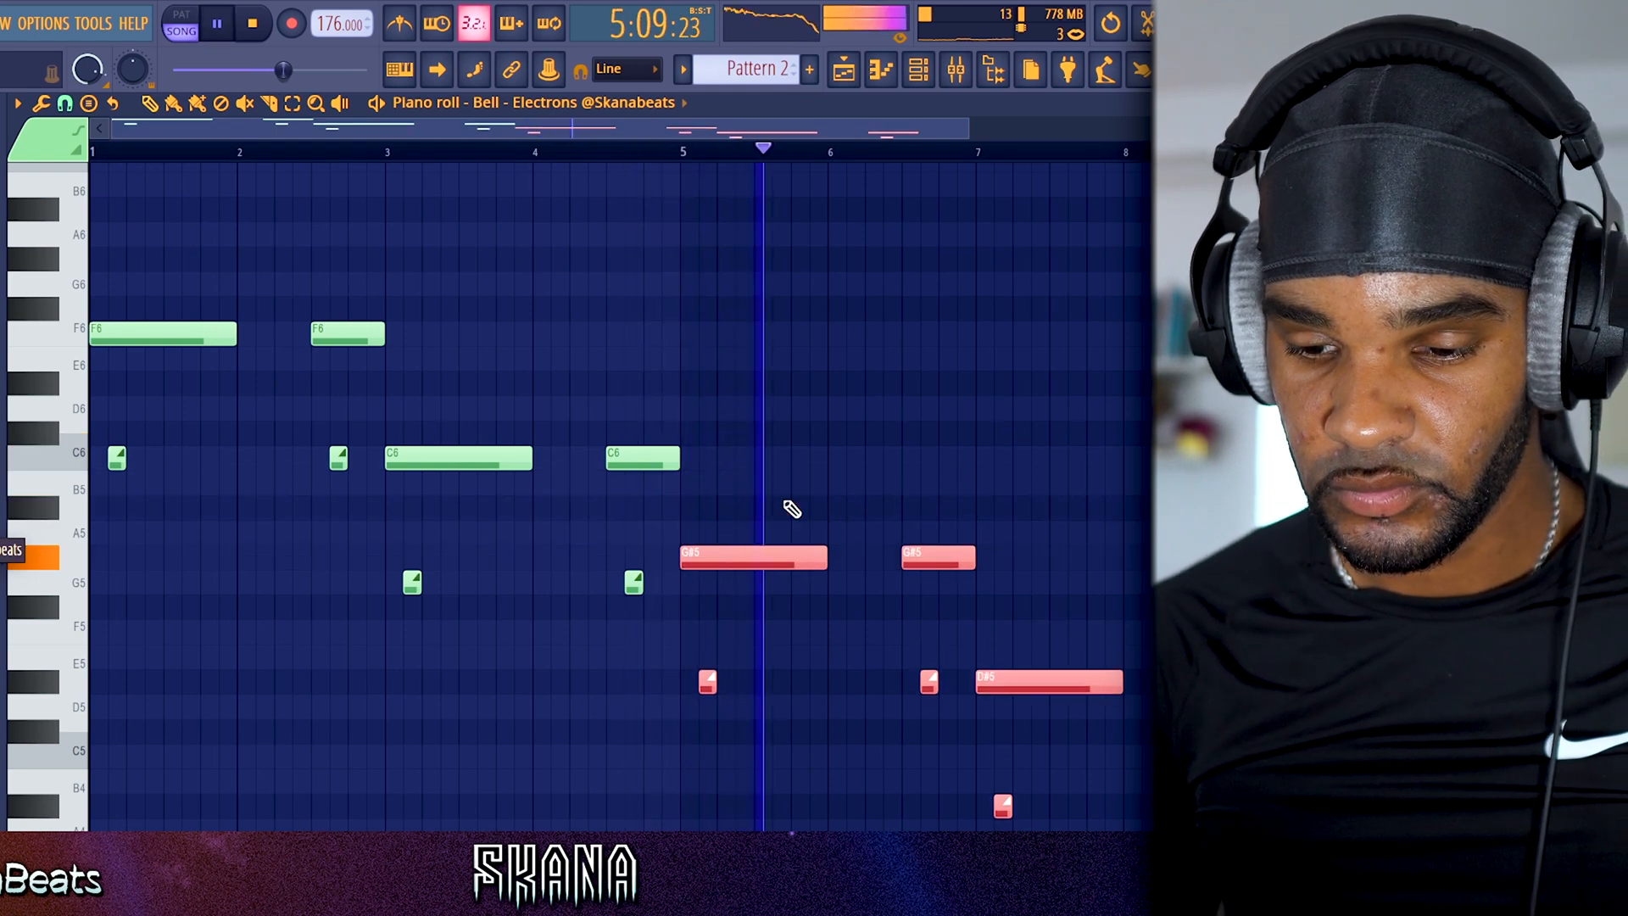
Step: Raise the two short bell notes in bars 5 and 6 to F5 and play from bar 5
{"action": "left_click_drag", "start_coordinate": [701, 647], "coordinate": [943, 693]}
{"action": "key", "text": "Up"}
{"action": "key", "text": "space"}
{"action": "key", "text": "space"}
{"action": "left_click", "coordinate": [646, 153]}
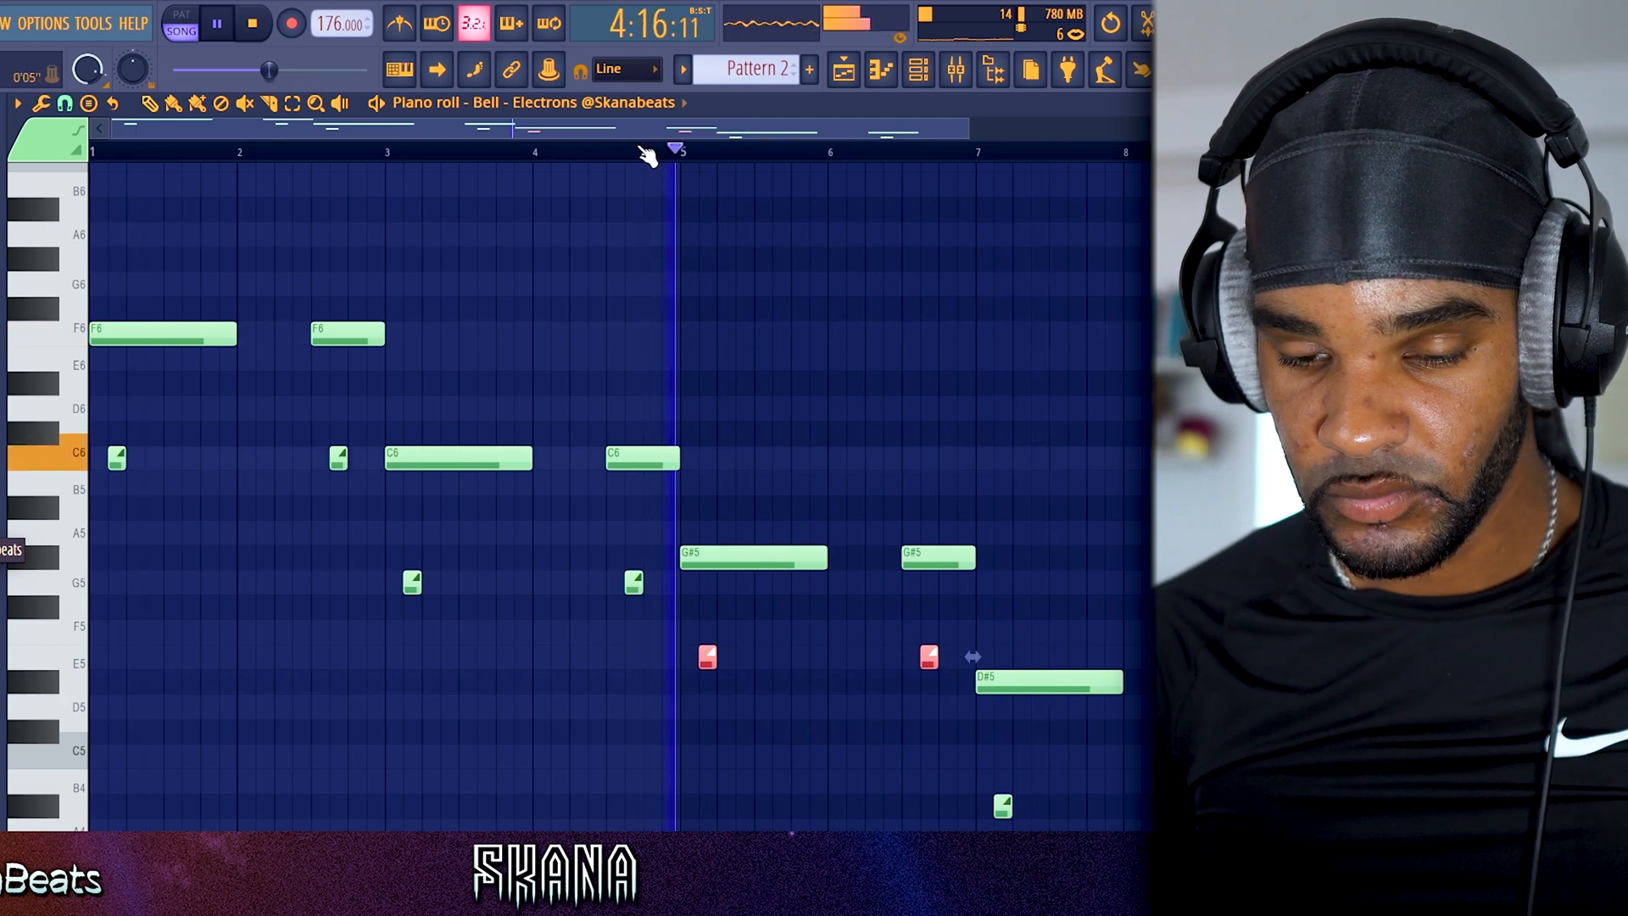
{"action": "left_click", "coordinate": [679, 149]}
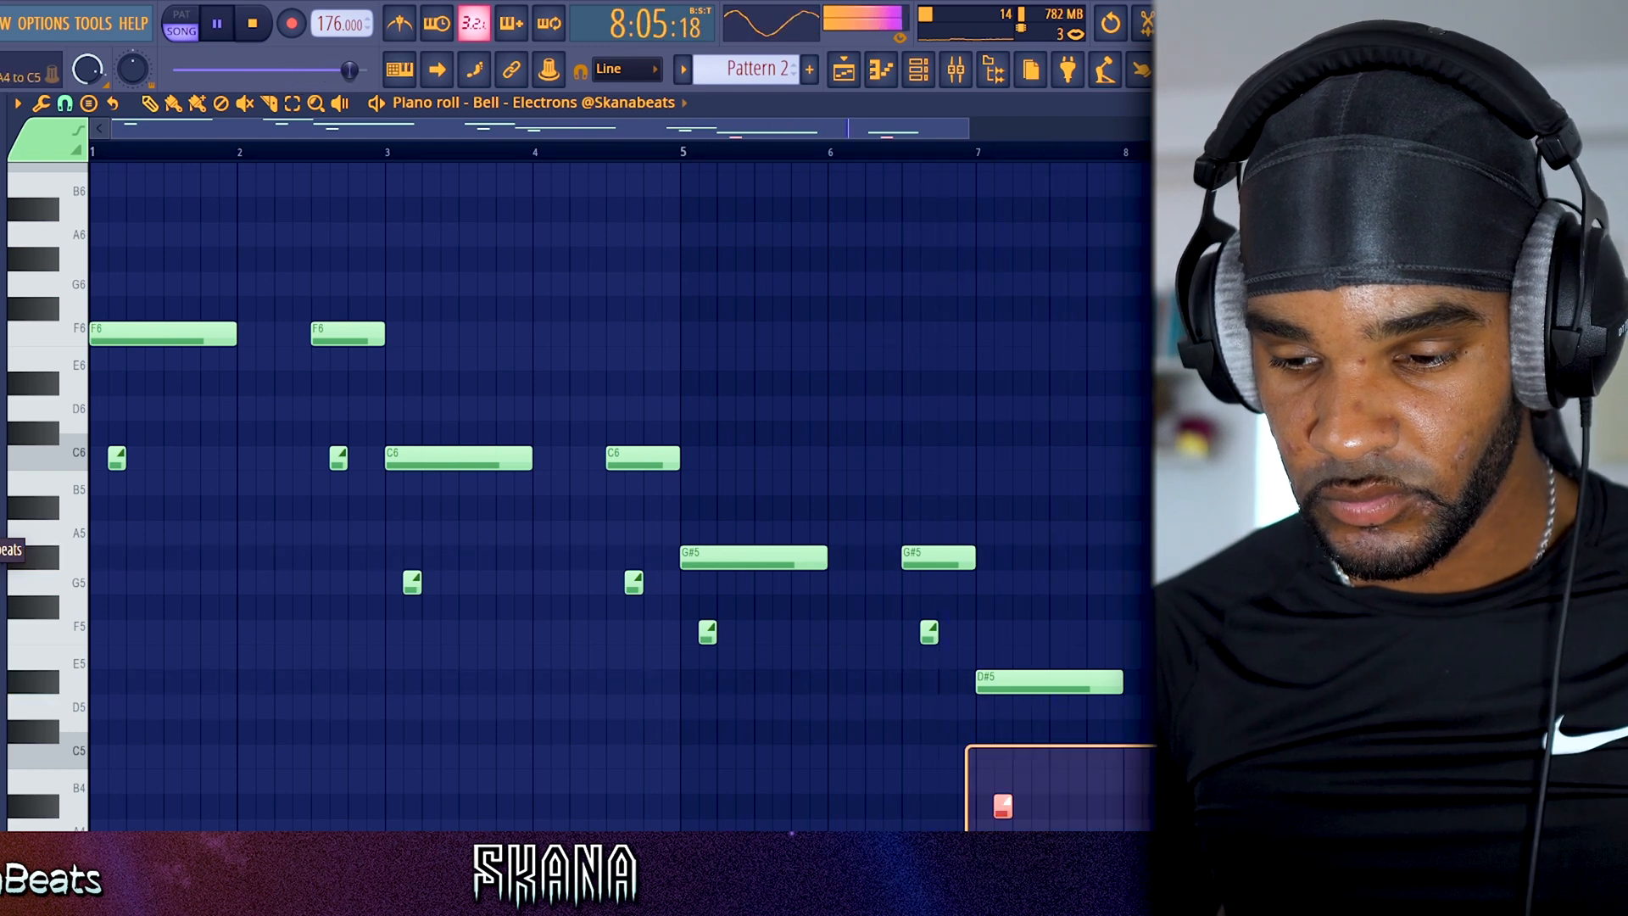
Step: Try the Bell - Goat sample on the bell channel, and replace it with Bell - Lucid
{"action": "left_click", "coordinate": [918, 68]}
{"action": "left_click_drag", "start_coordinate": [2, 382], "coordinate": [268, 434]}
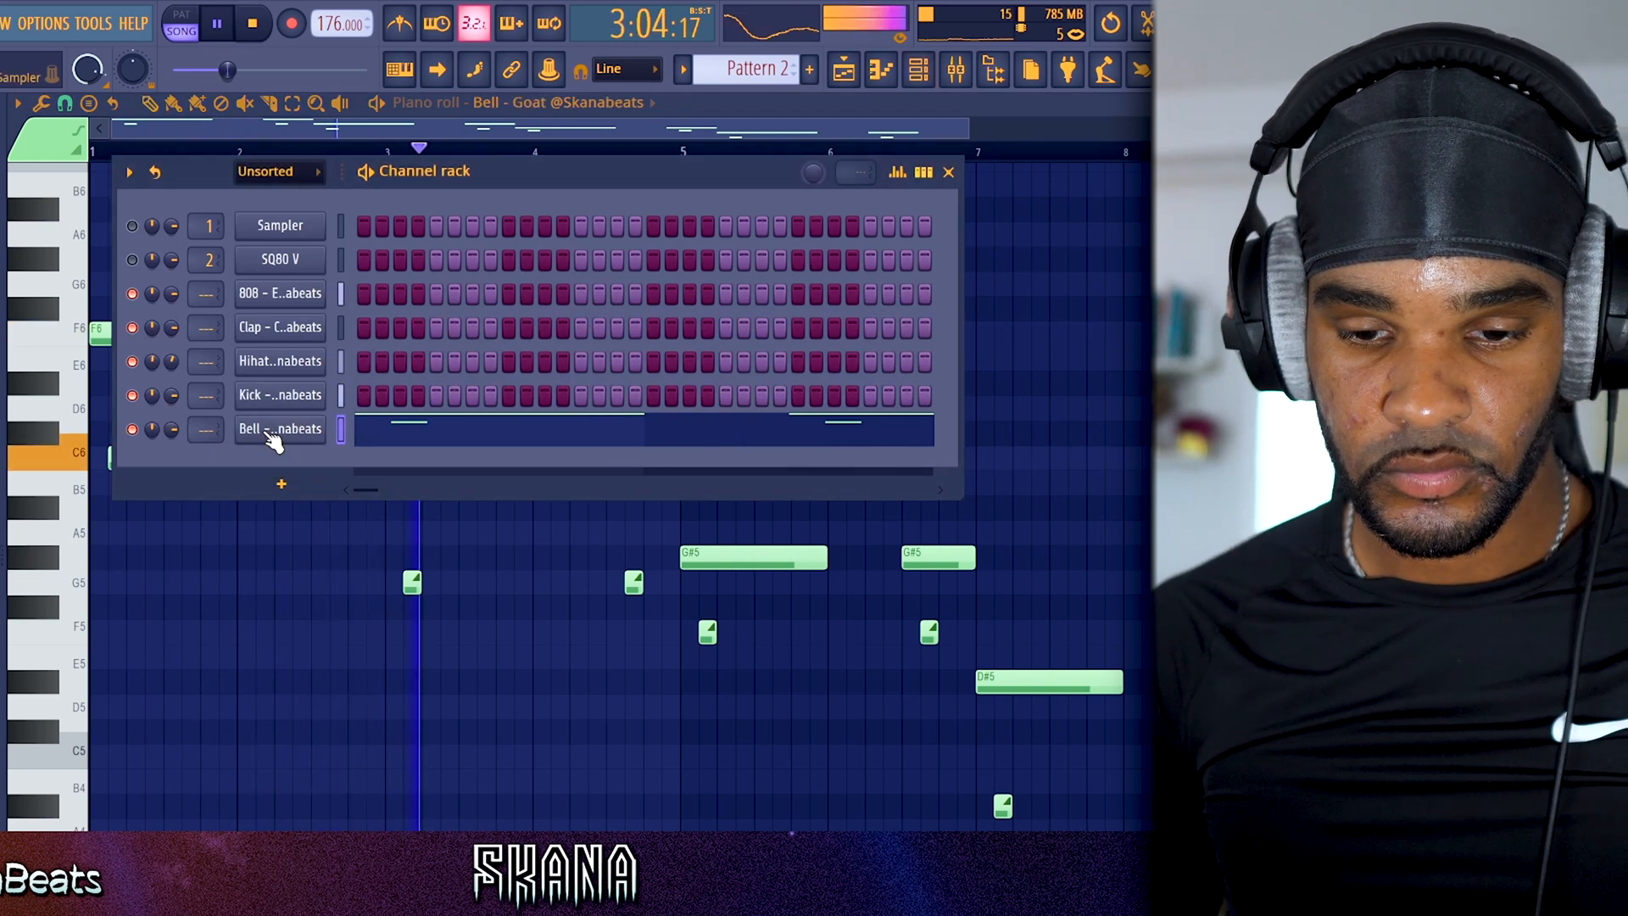
{"action": "left_click_drag", "start_coordinate": [2, 543], "coordinate": [1, 623]}
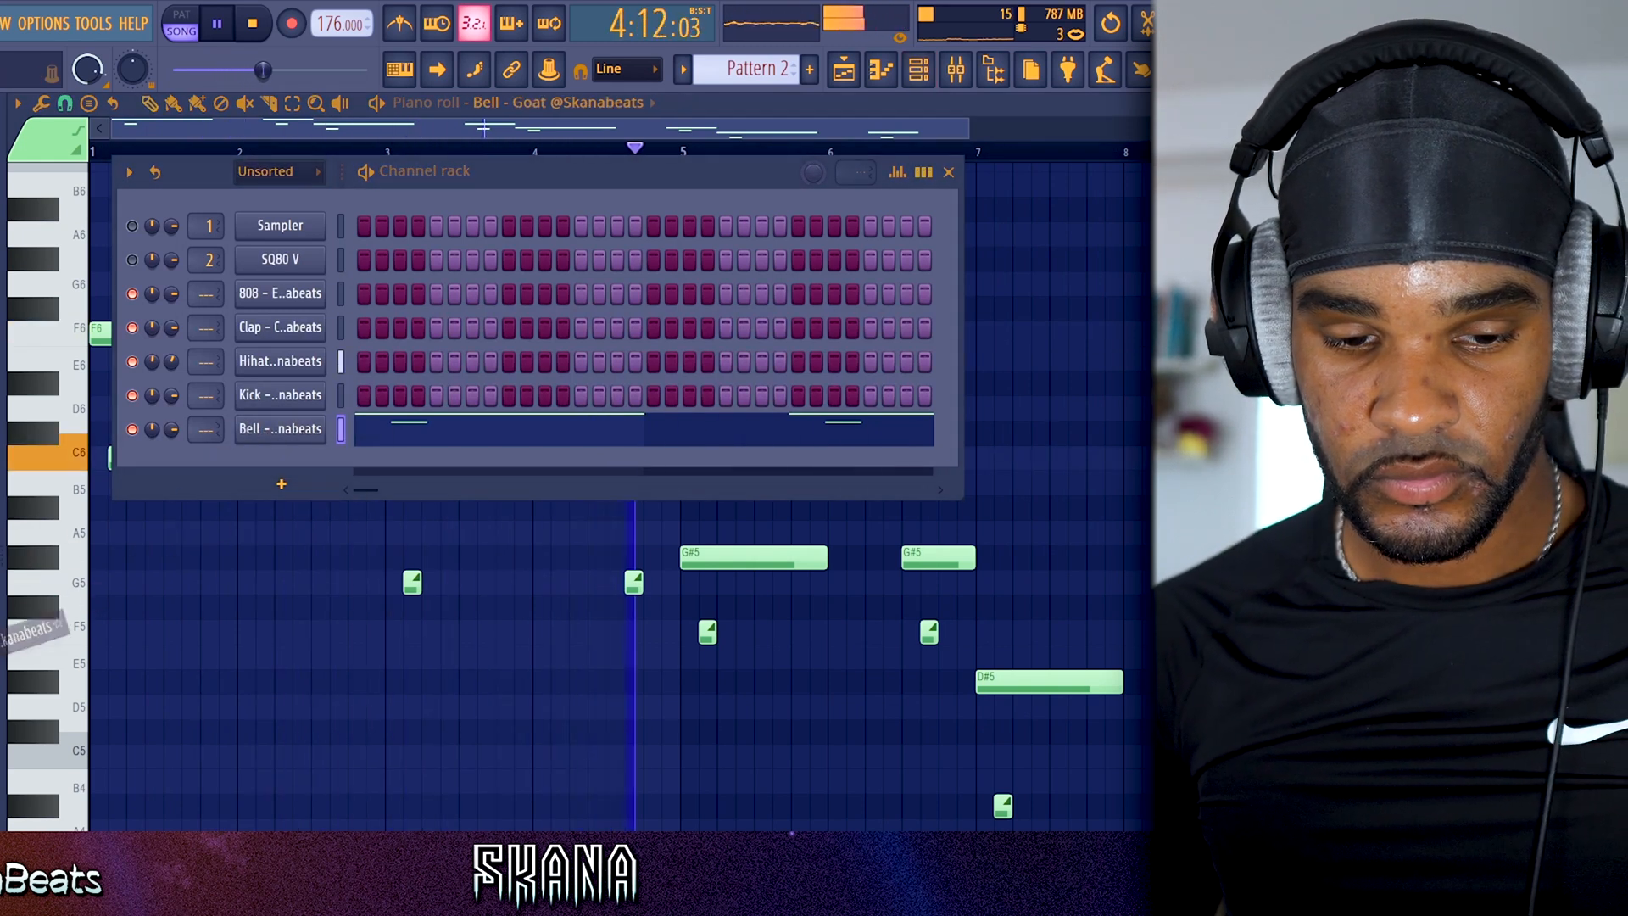
{"action": "left_click_drag", "start_coordinate": [279, 447], "coordinate": [279, 435]}
Step: Route the Bell - Lucid channel to mixer track 5 and add ValhallaVintageVerb in slot 5
{"action": "key", "text": "ctrl+l"}
{"action": "left_click", "coordinate": [1062, 326]}
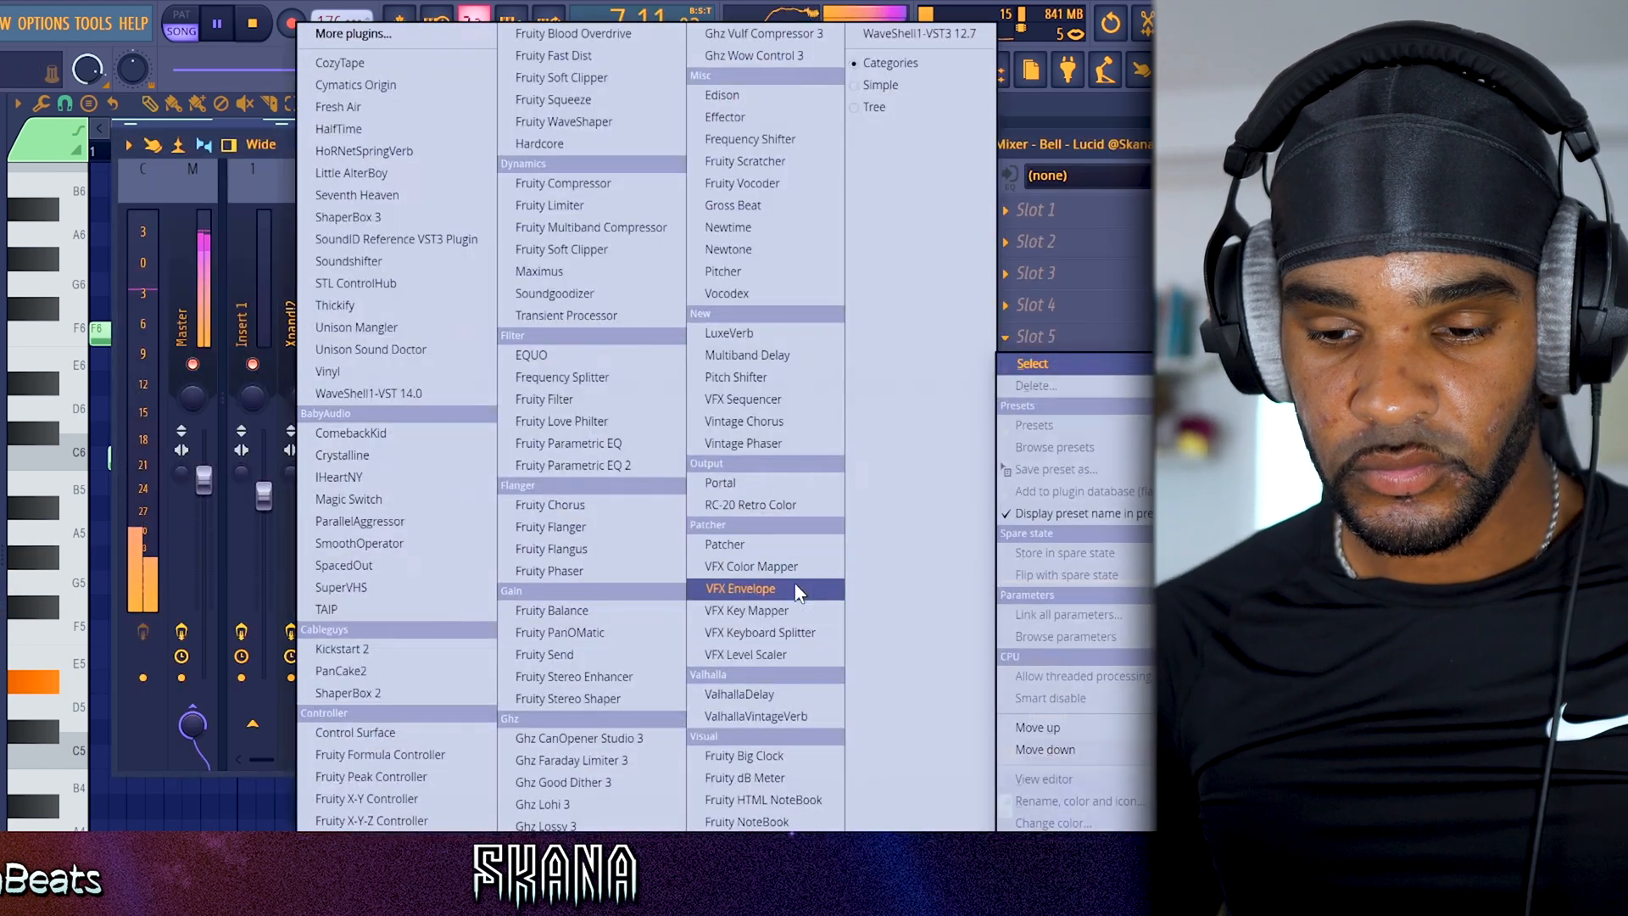
{"action": "left_click", "coordinate": [746, 718]}
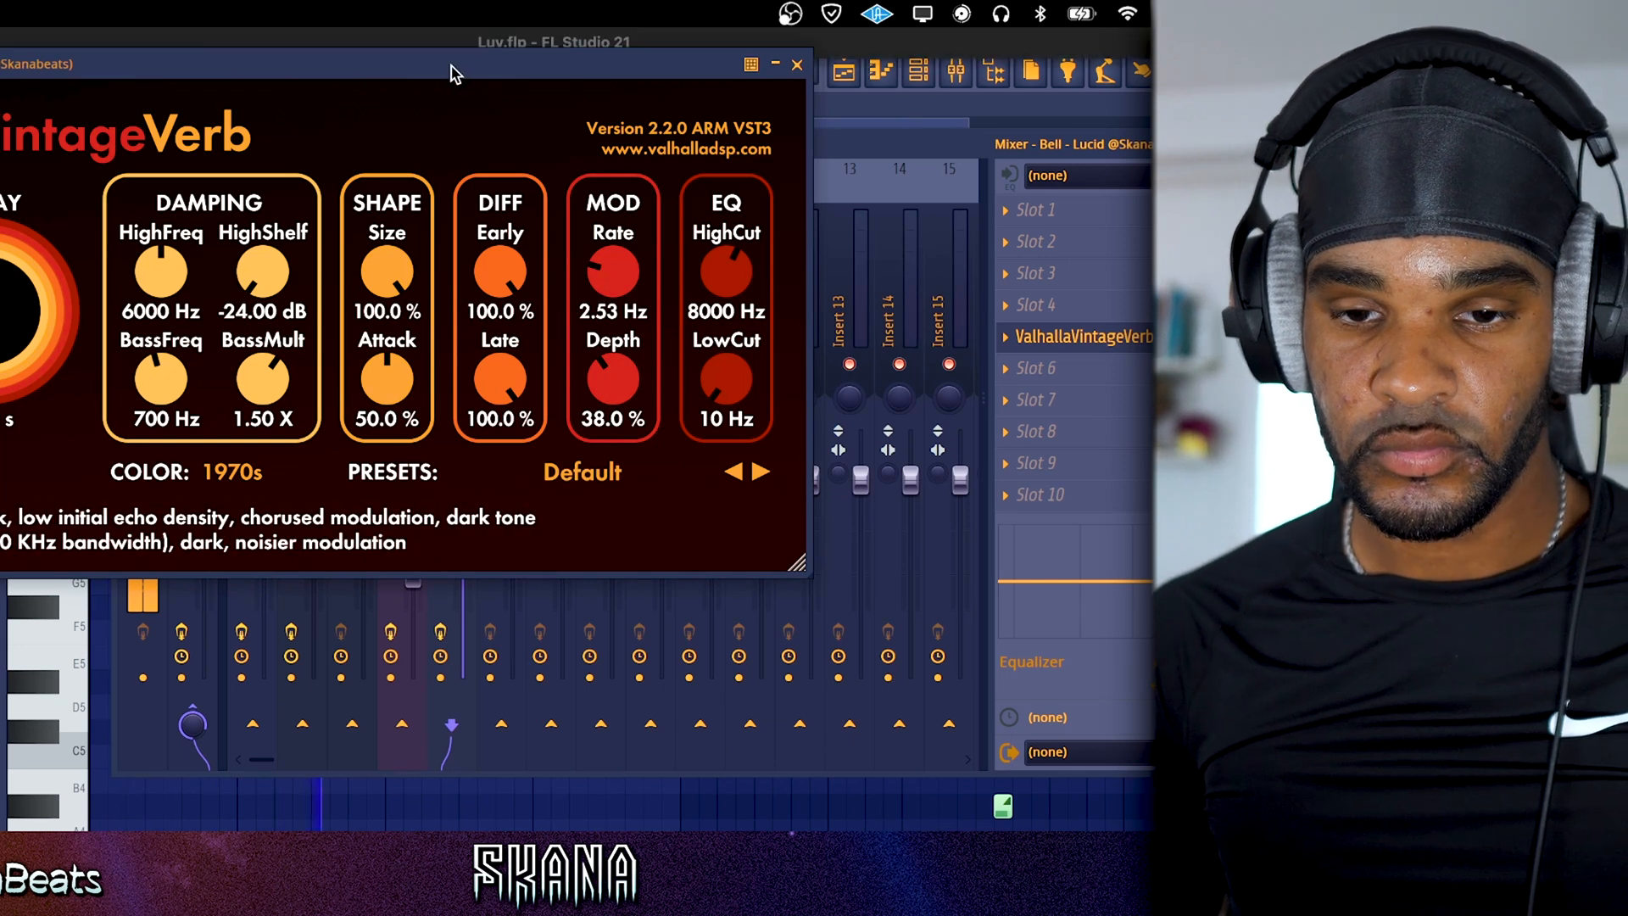
{"action": "left_click_drag", "start_coordinate": [455, 65], "coordinate": [698, 230]}
{"action": "left_click", "coordinate": [1041, 230]}
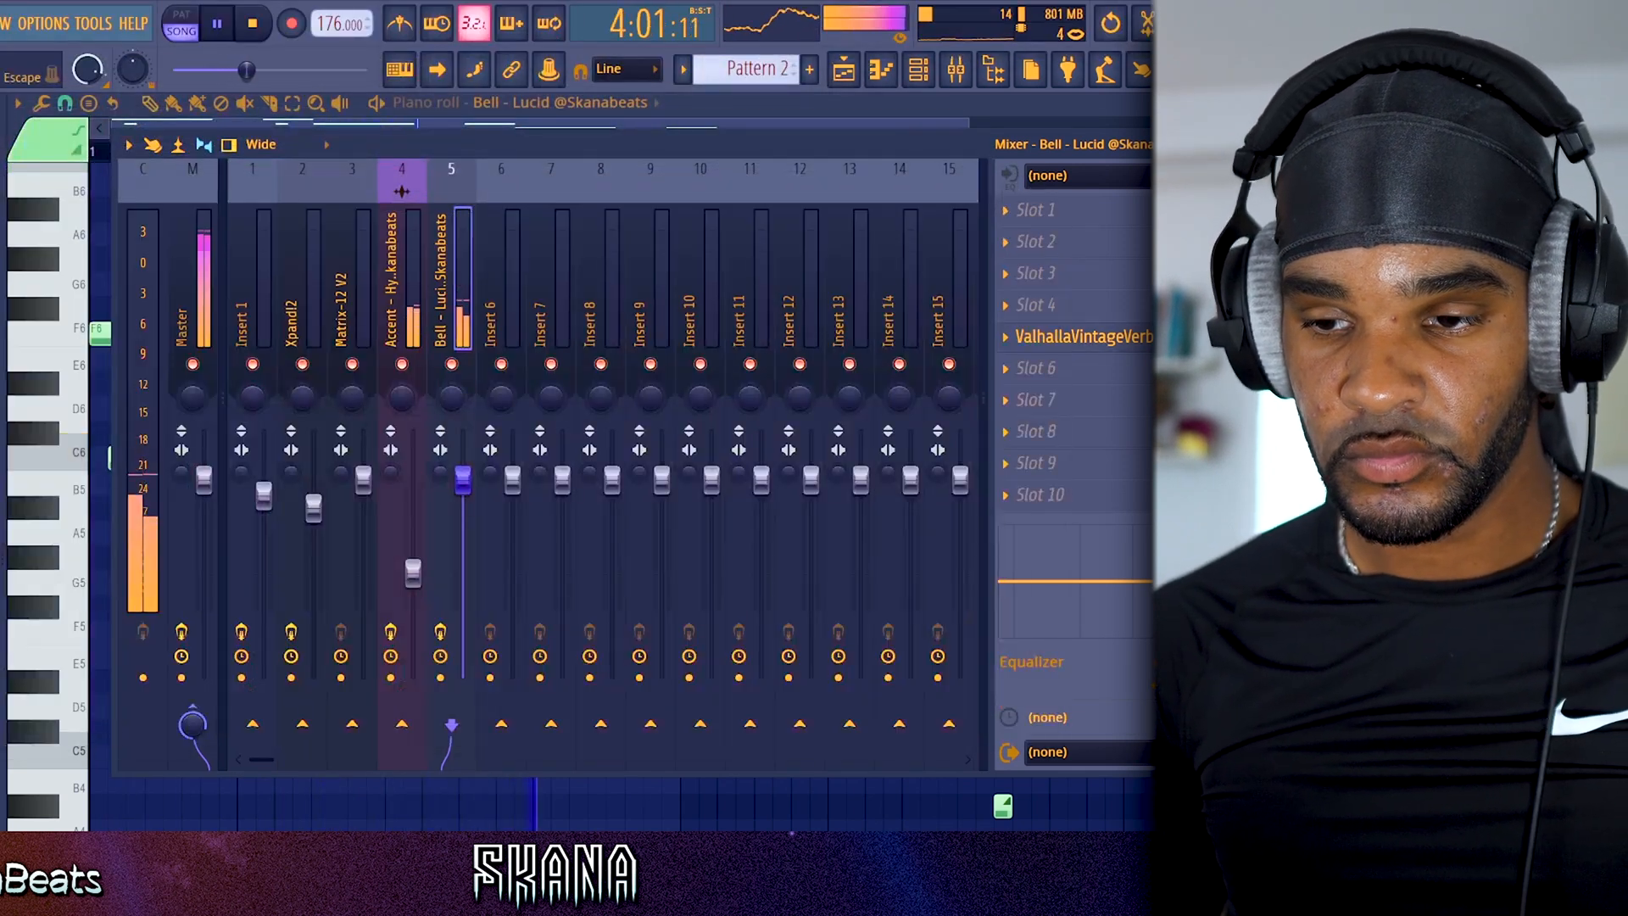
{"action": "key", "text": "Escape"}
{"action": "key", "text": "Escape"}
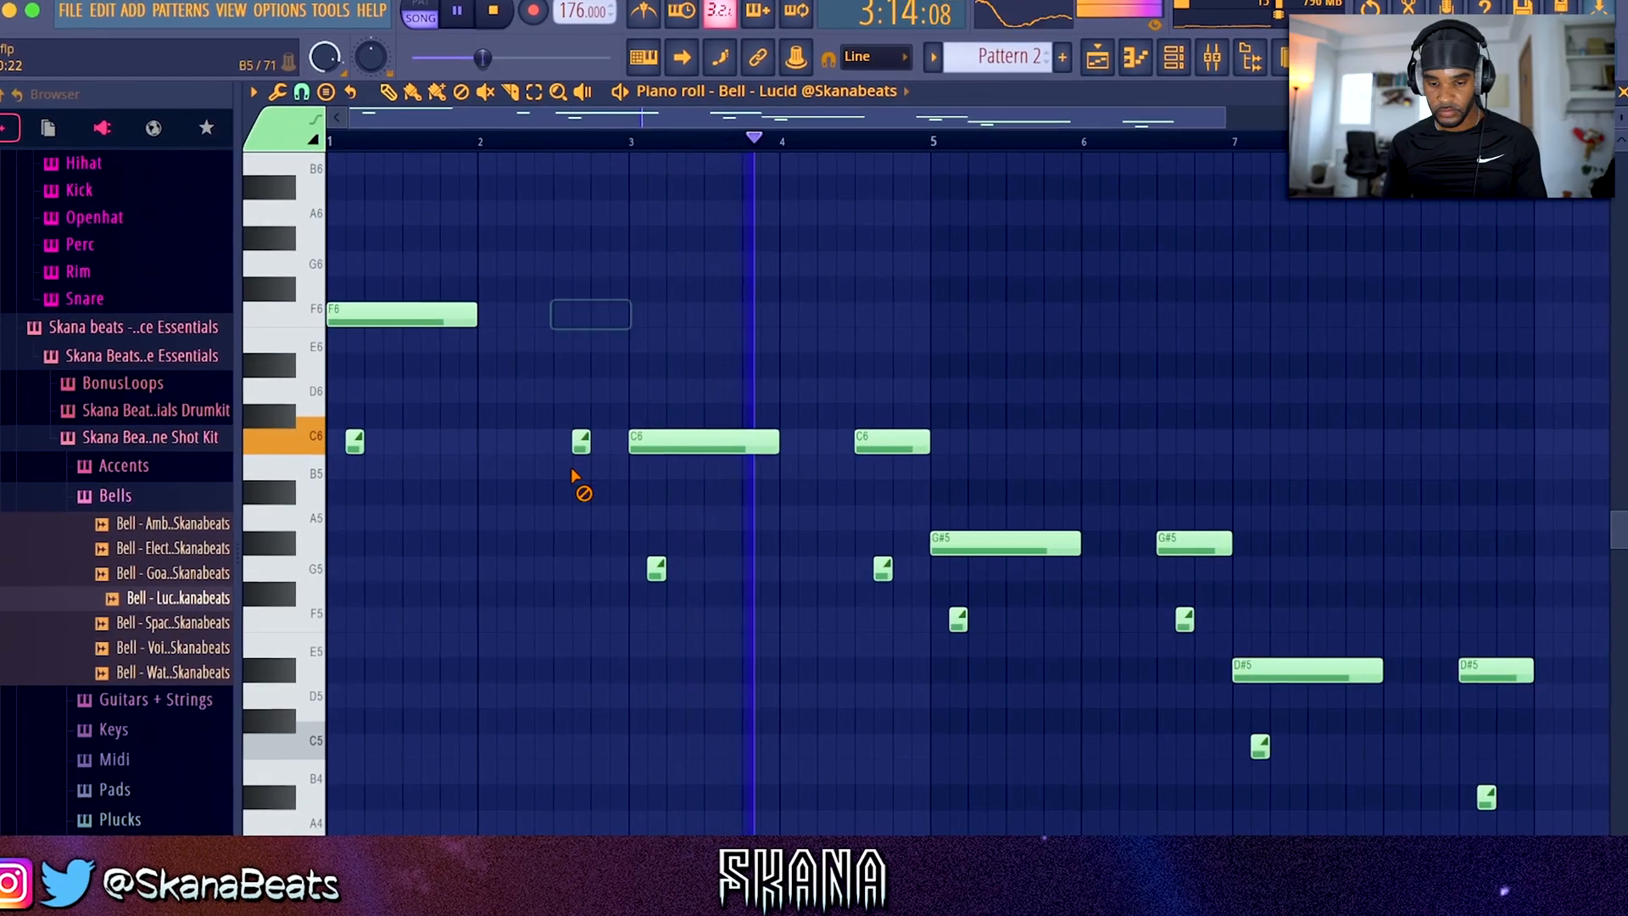
Step: Thin out the Bell - Lucid melody by deleting its notes in bars 2, 3, 6 and 7, and raise the last short note to C5
{"action": "right_click", "coordinate": [580, 441]}
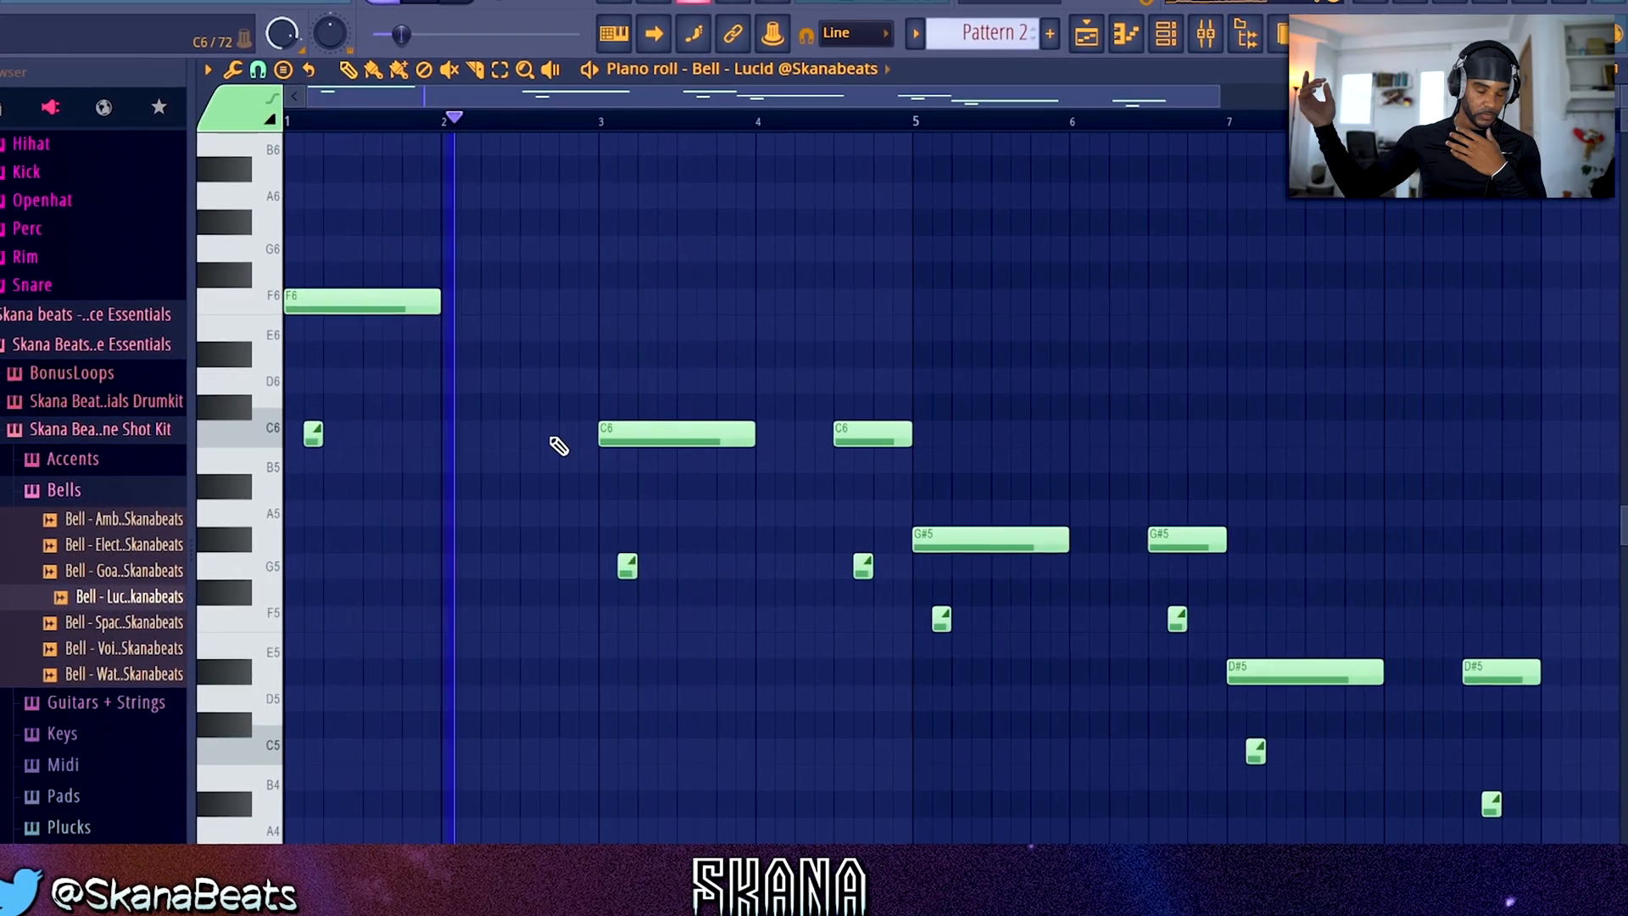
{"action": "left_click_drag", "start_coordinate": [593, 383], "coordinate": [594, 625], "text": "ctrl"}
{"action": "right_click", "coordinate": [652, 426]}
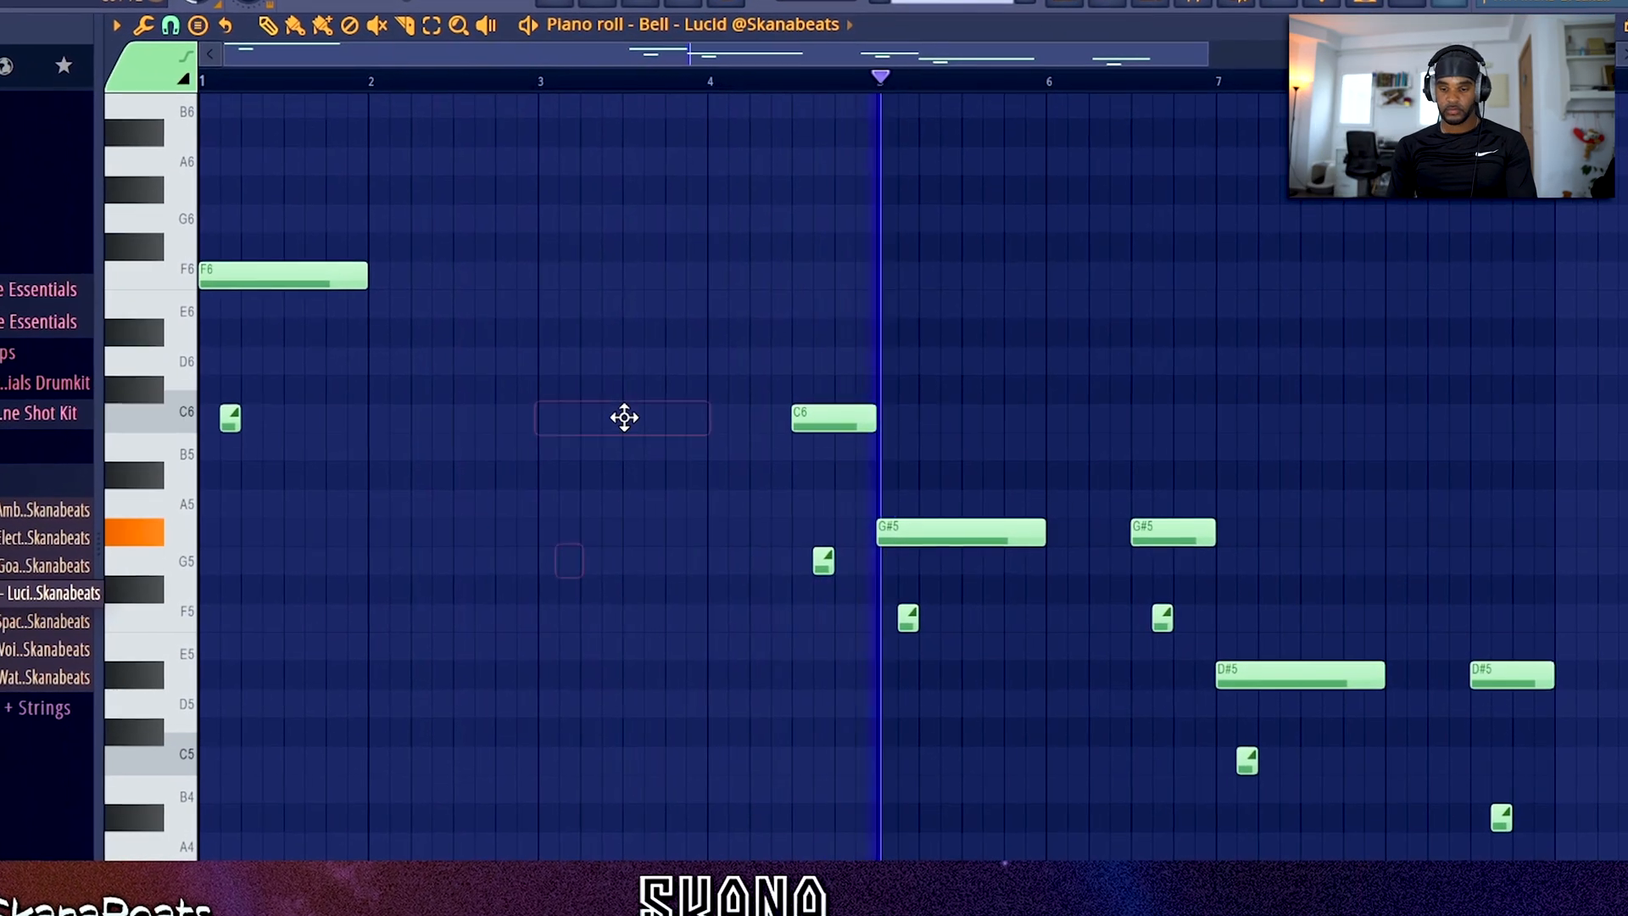
{"action": "left_click_drag", "start_coordinate": [1164, 485], "coordinate": [1140, 691]}
{"action": "key", "text": "Delete"}
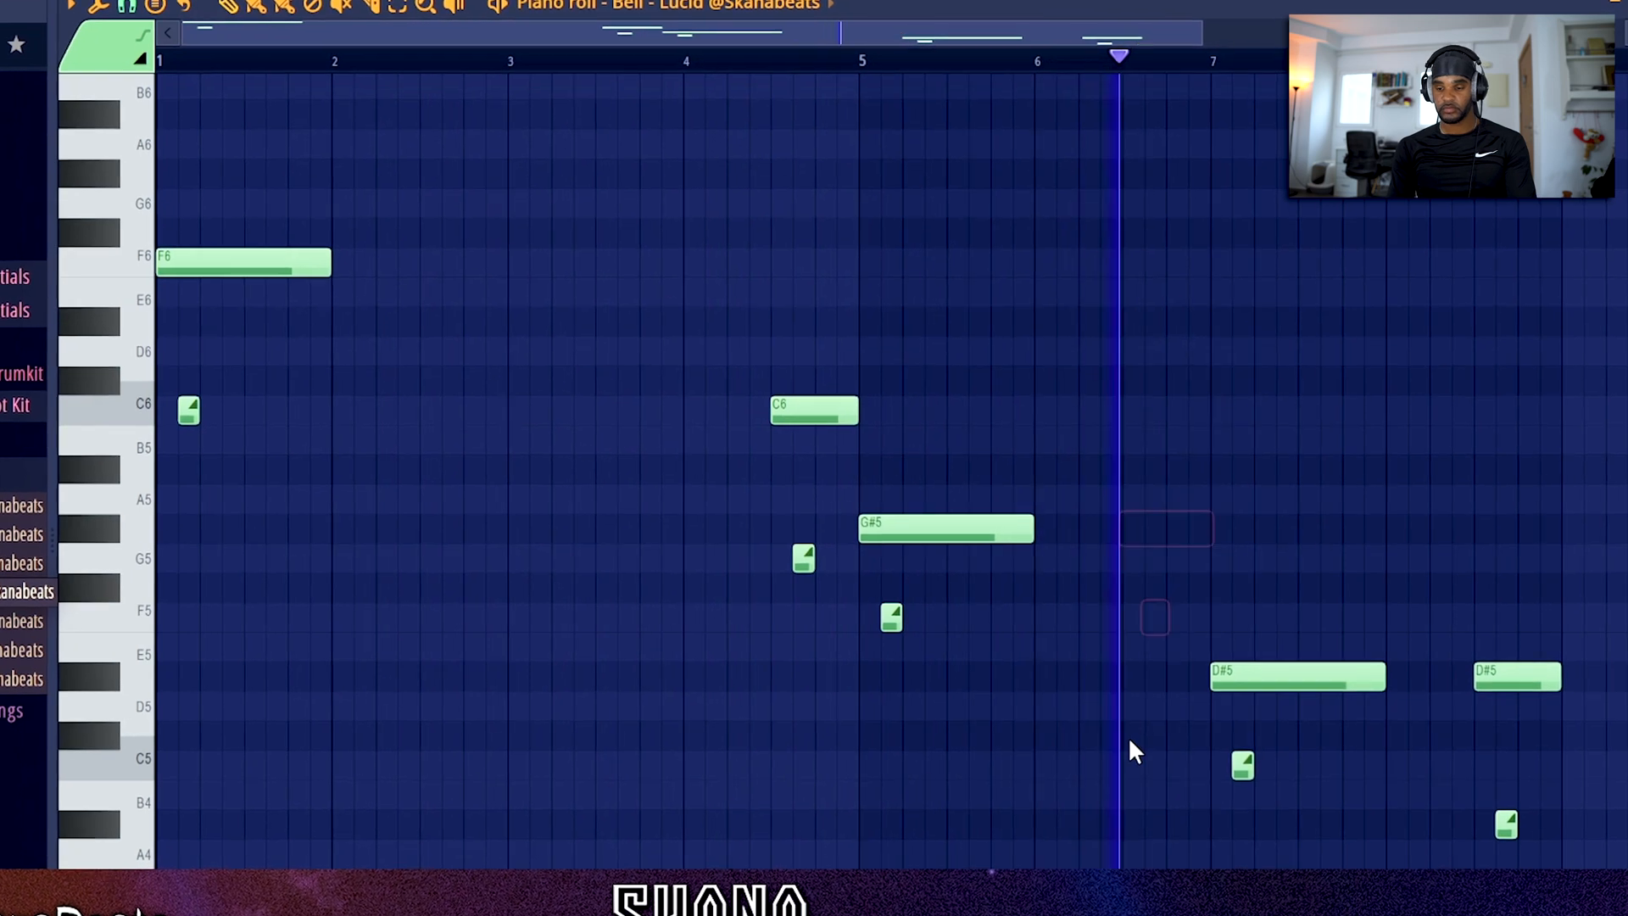
{"action": "left_click_drag", "start_coordinate": [1370, 634], "coordinate": [1187, 835]}
{"action": "key", "text": "Delete"}
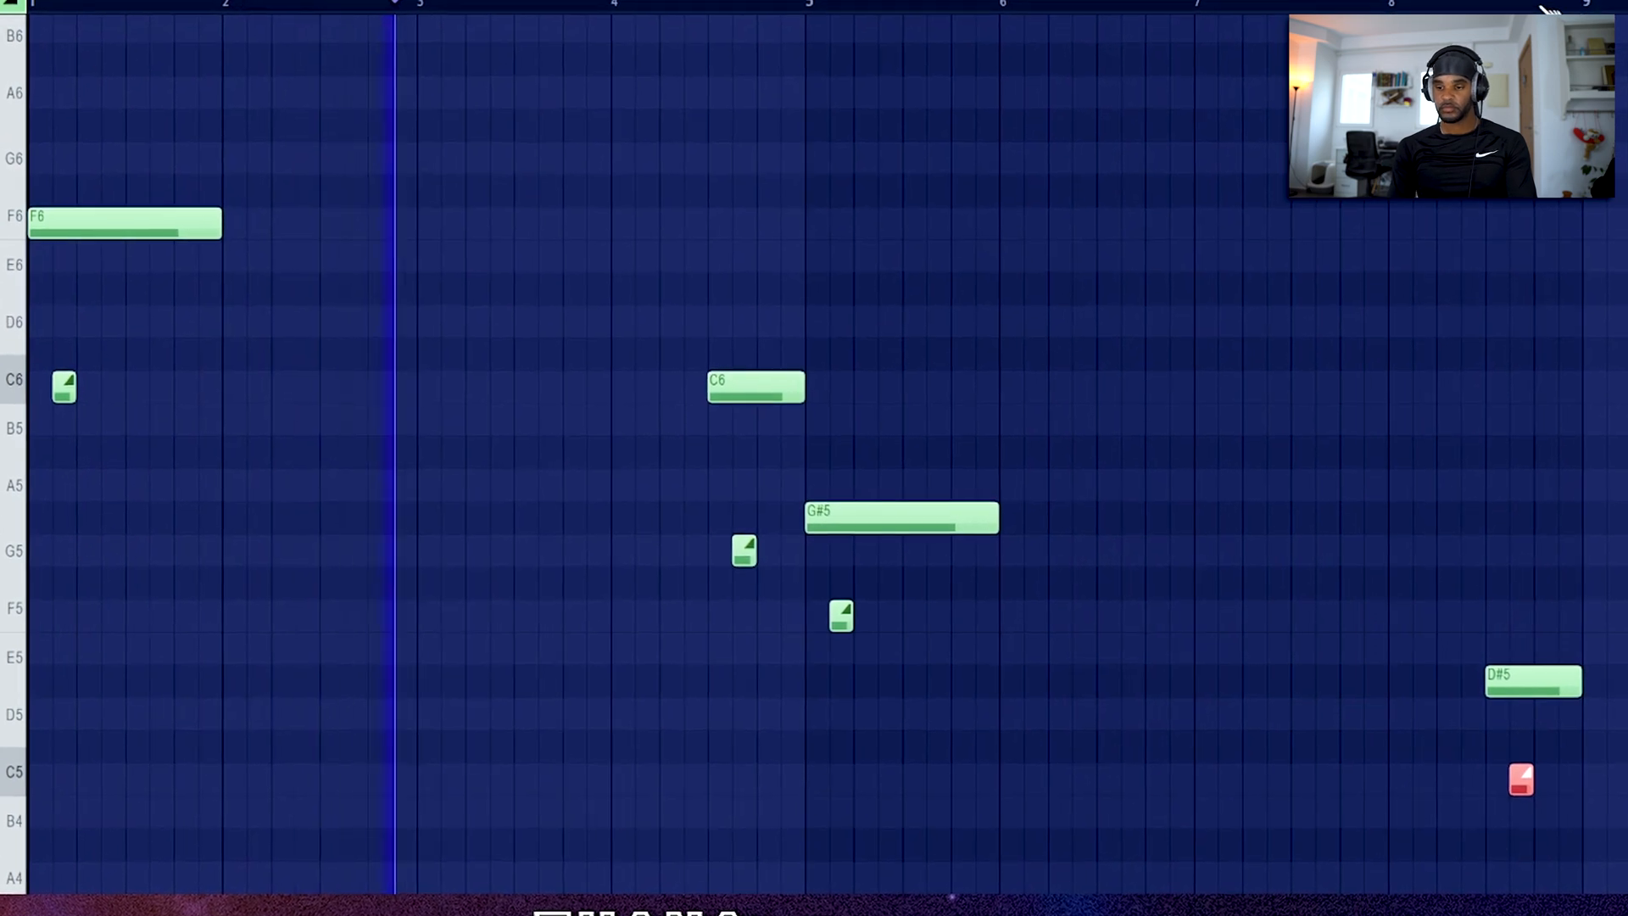
{"action": "key", "text": "ctrl+d"}
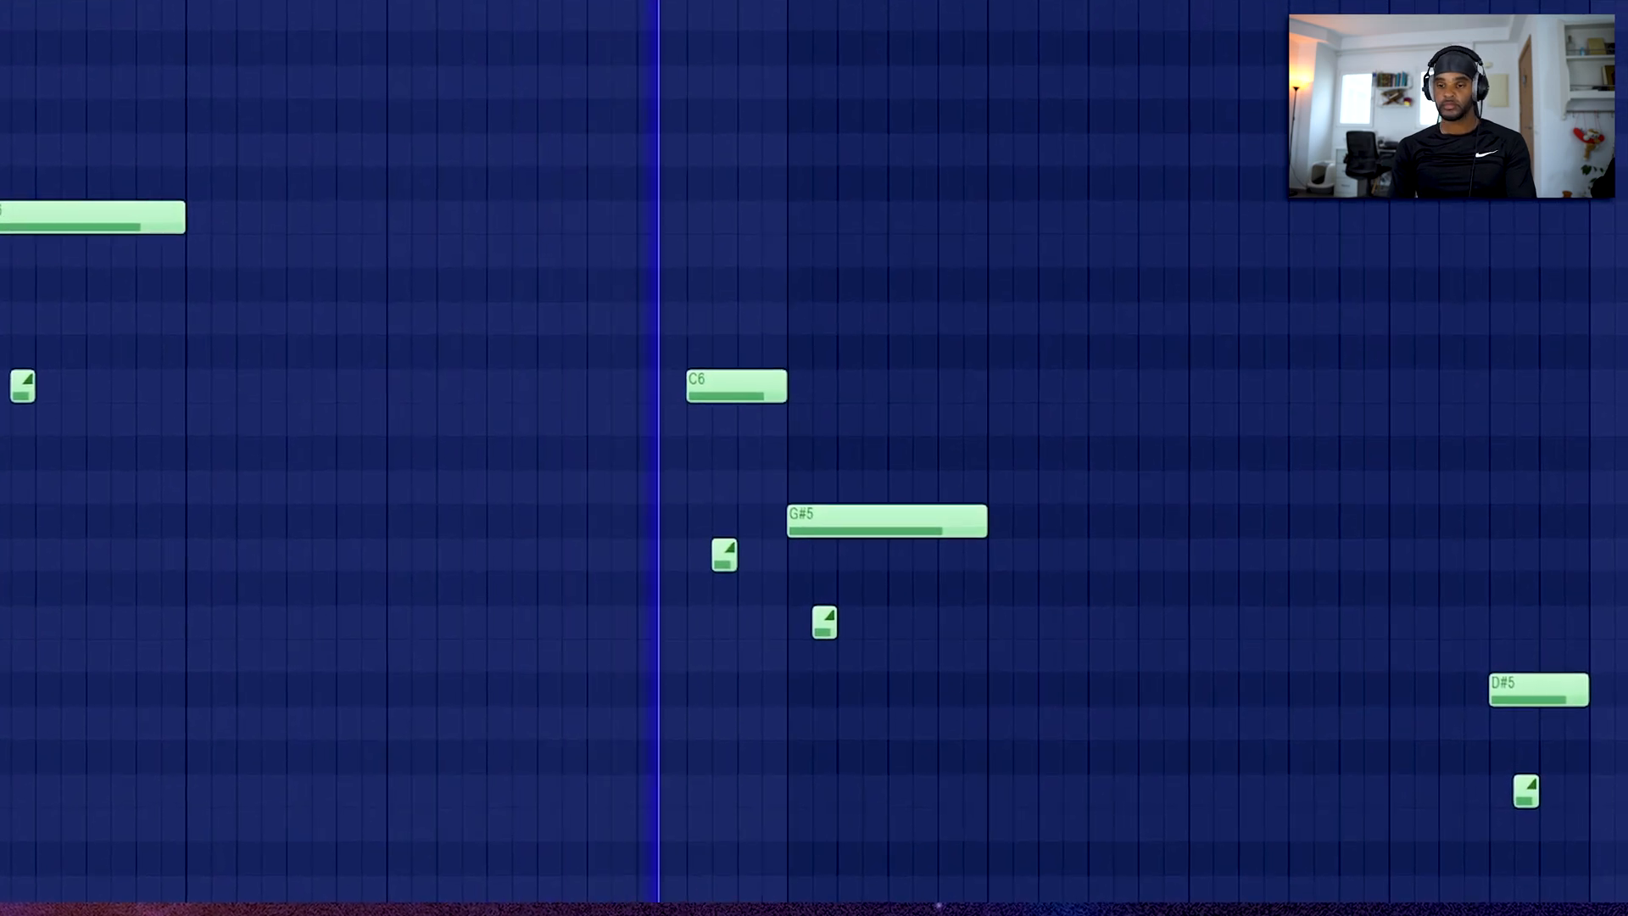
Step: Lower the Bell - Lucid mixer track's volume and transpose the master down 1 semitone with Soundshifter
{"action": "key", "text": "F9"}
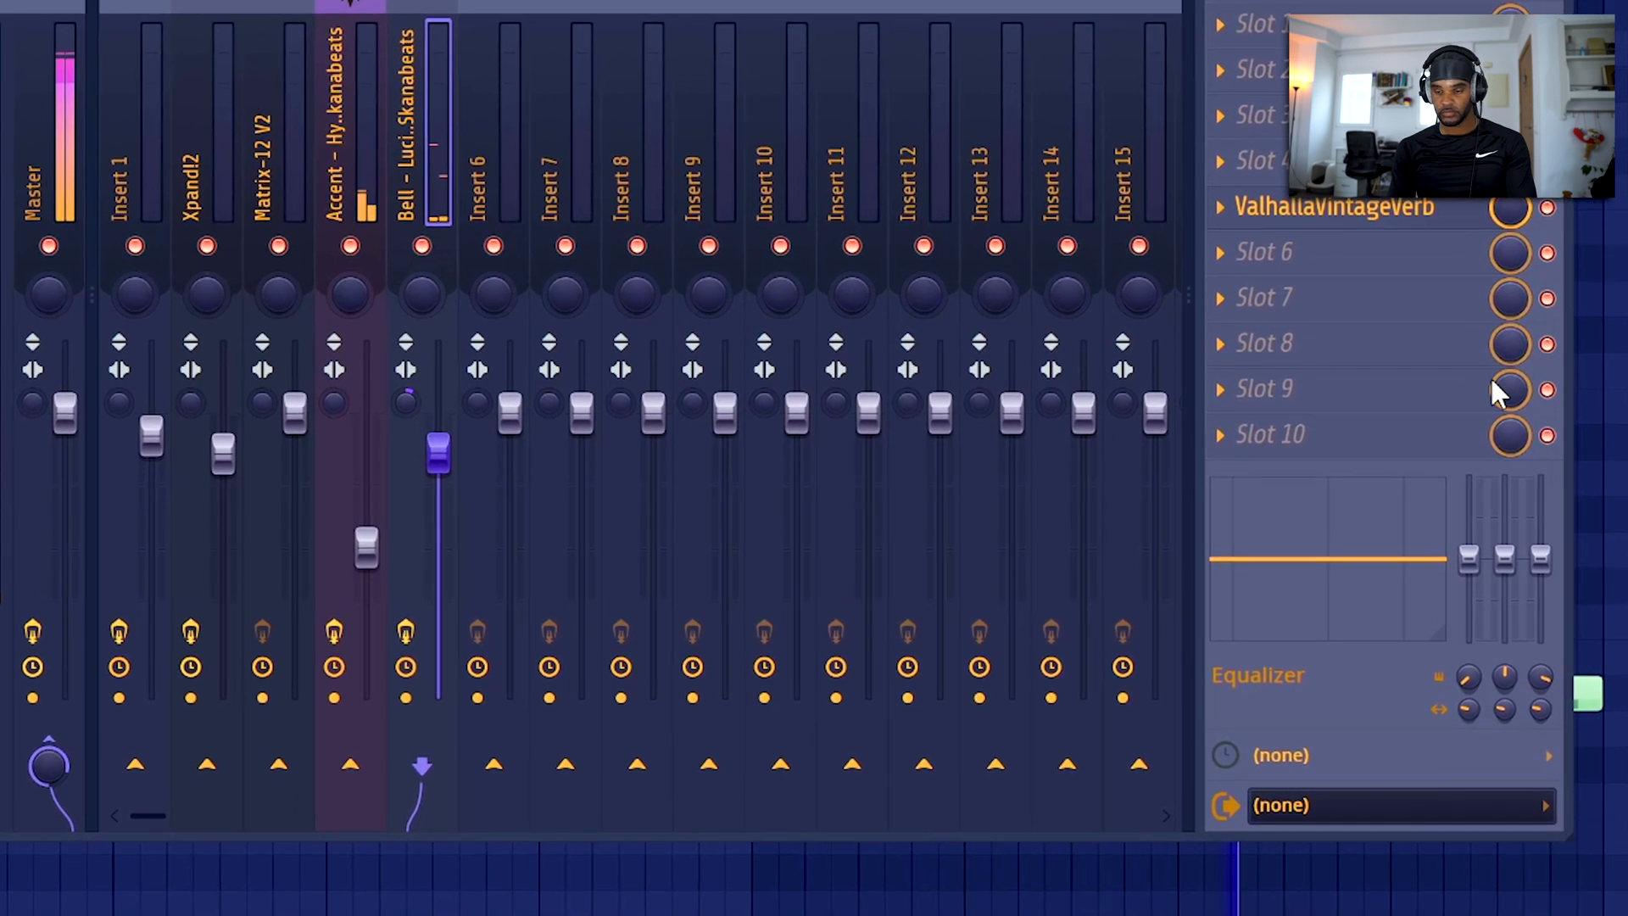
{"action": "key", "text": "F9"}
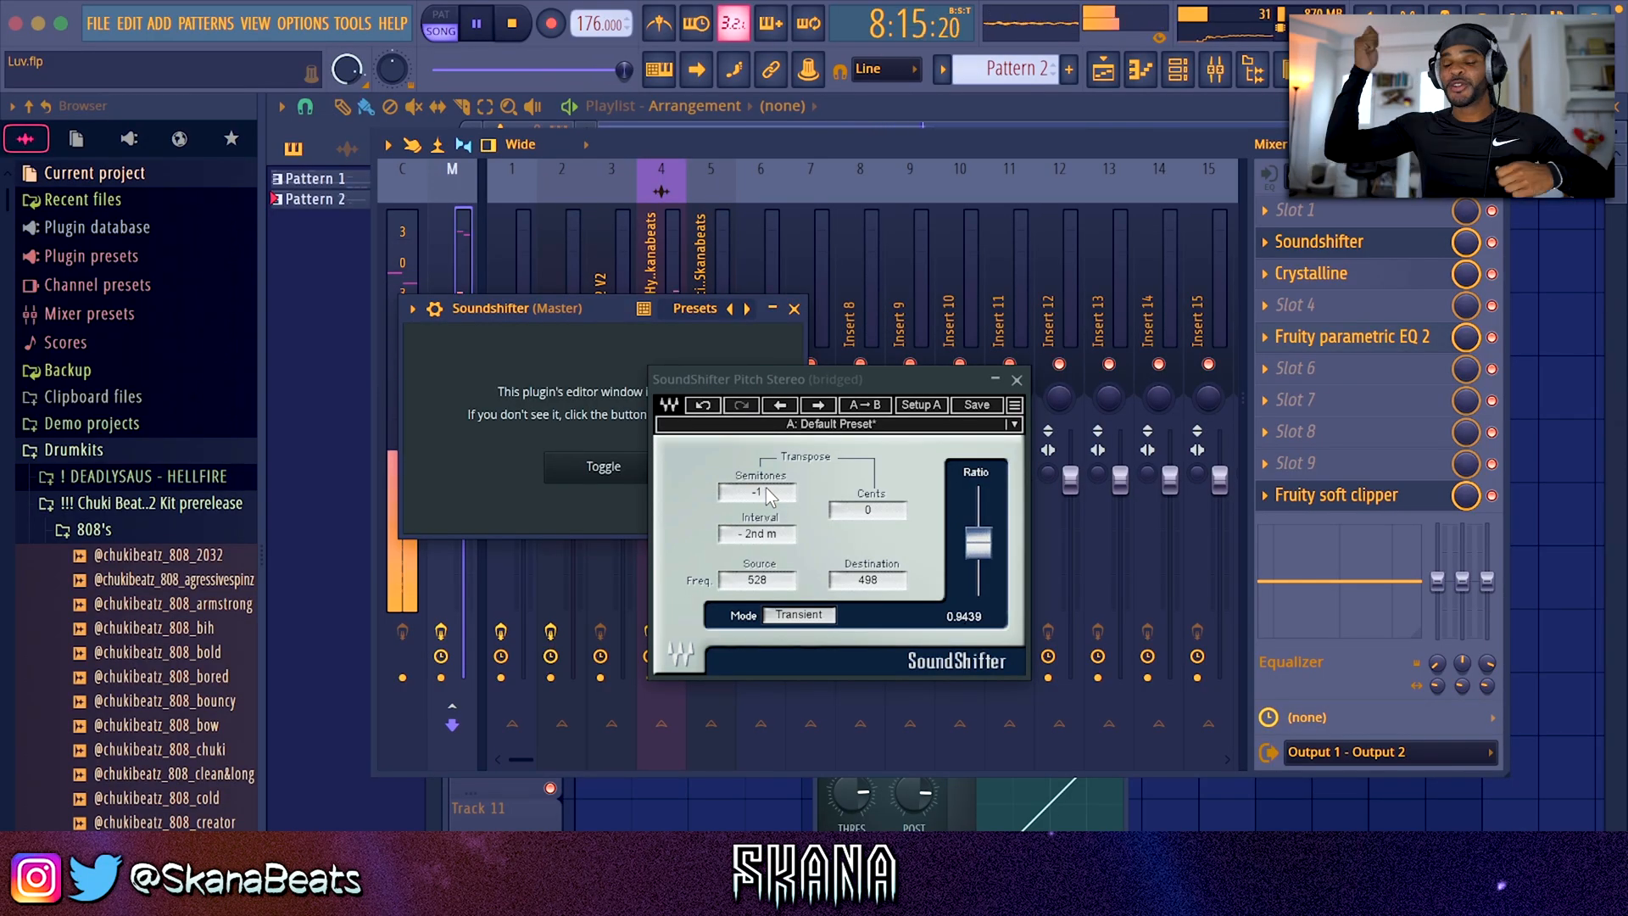
{"action": "left_click", "coordinate": [796, 310]}
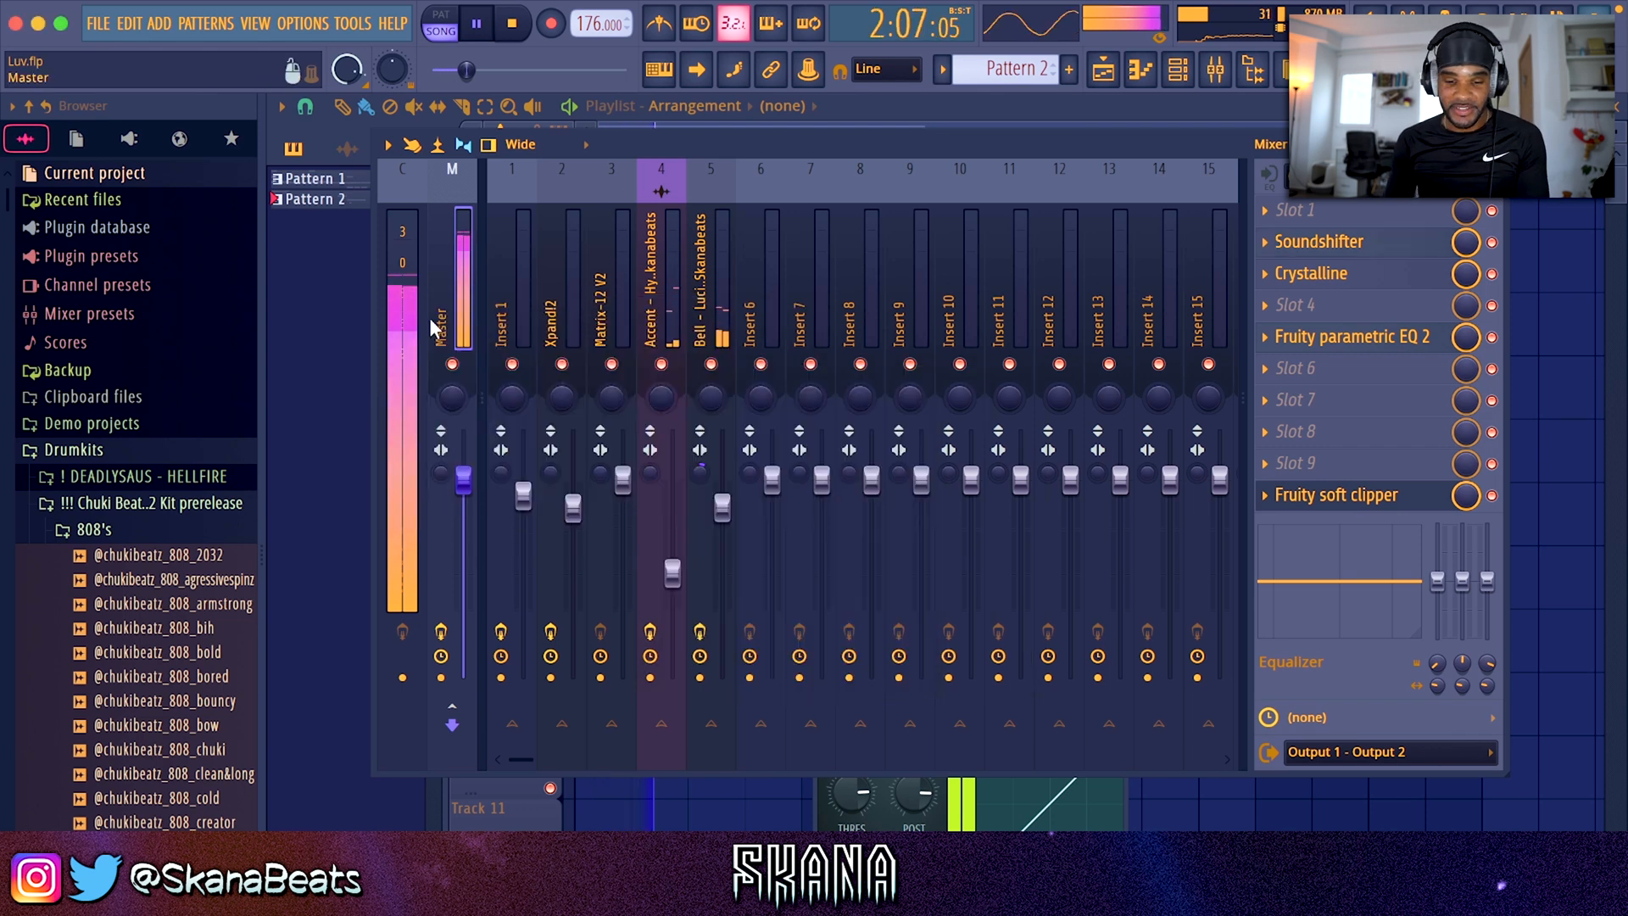
Step: Return to the playlist arrangement and select the Pattern 1 clip on Track 1
{"action": "key", "text": "F5"}
{"action": "left_click", "coordinate": [811, 208]}
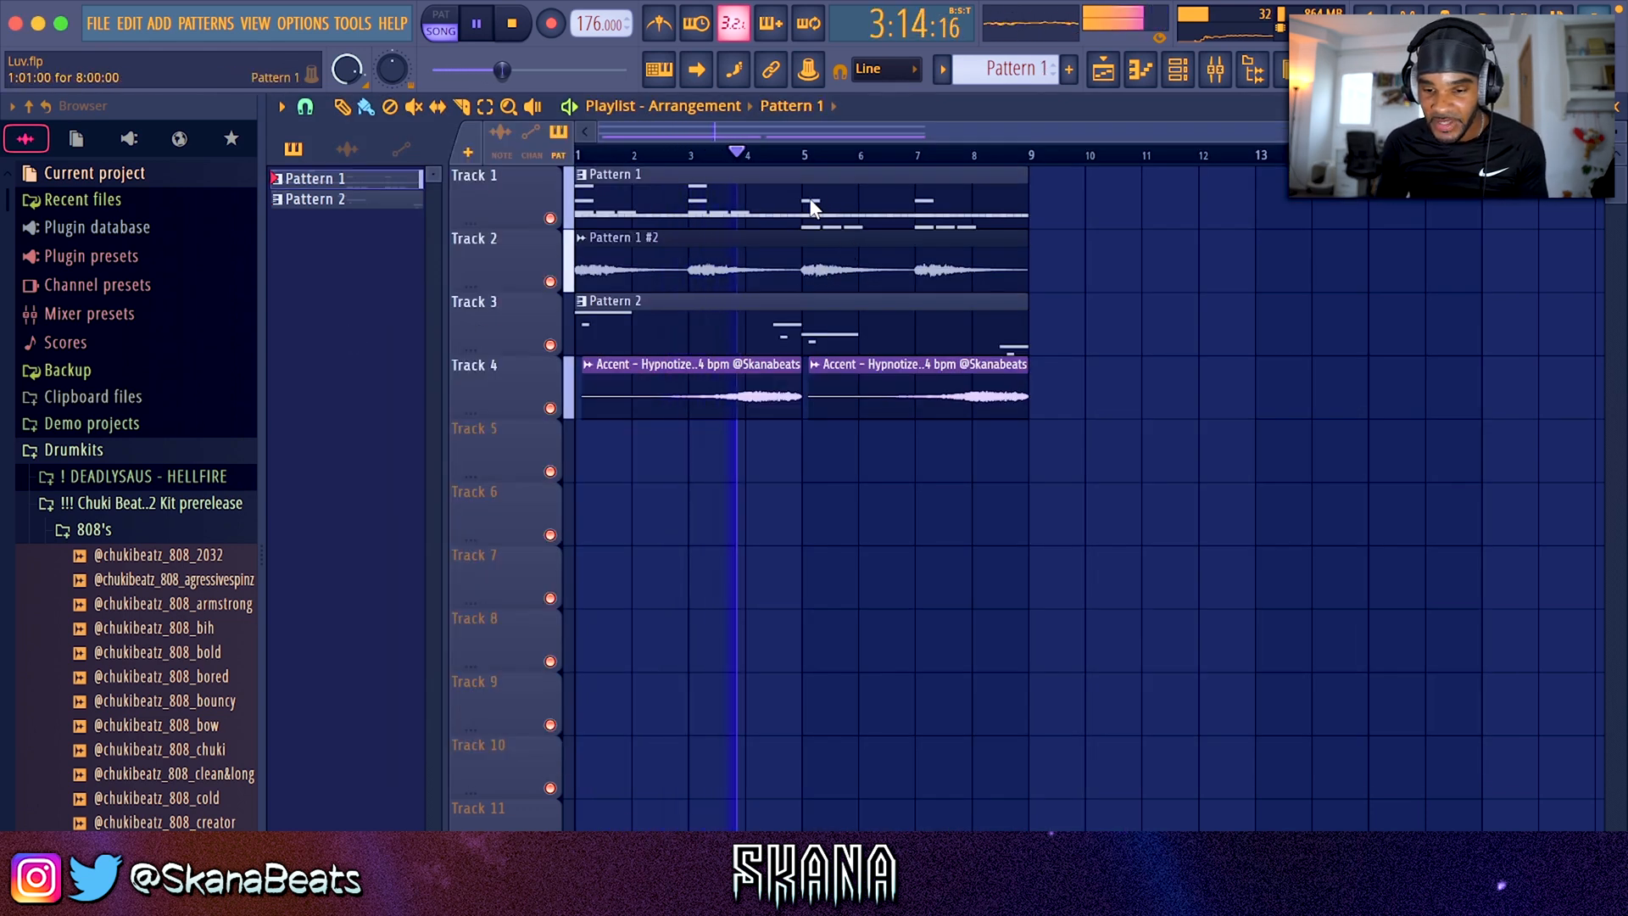
Step: Add a Snare - Unknown note in the second half of bar 2 and raise it to D5
{"action": "left_click", "coordinate": [1178, 69]}
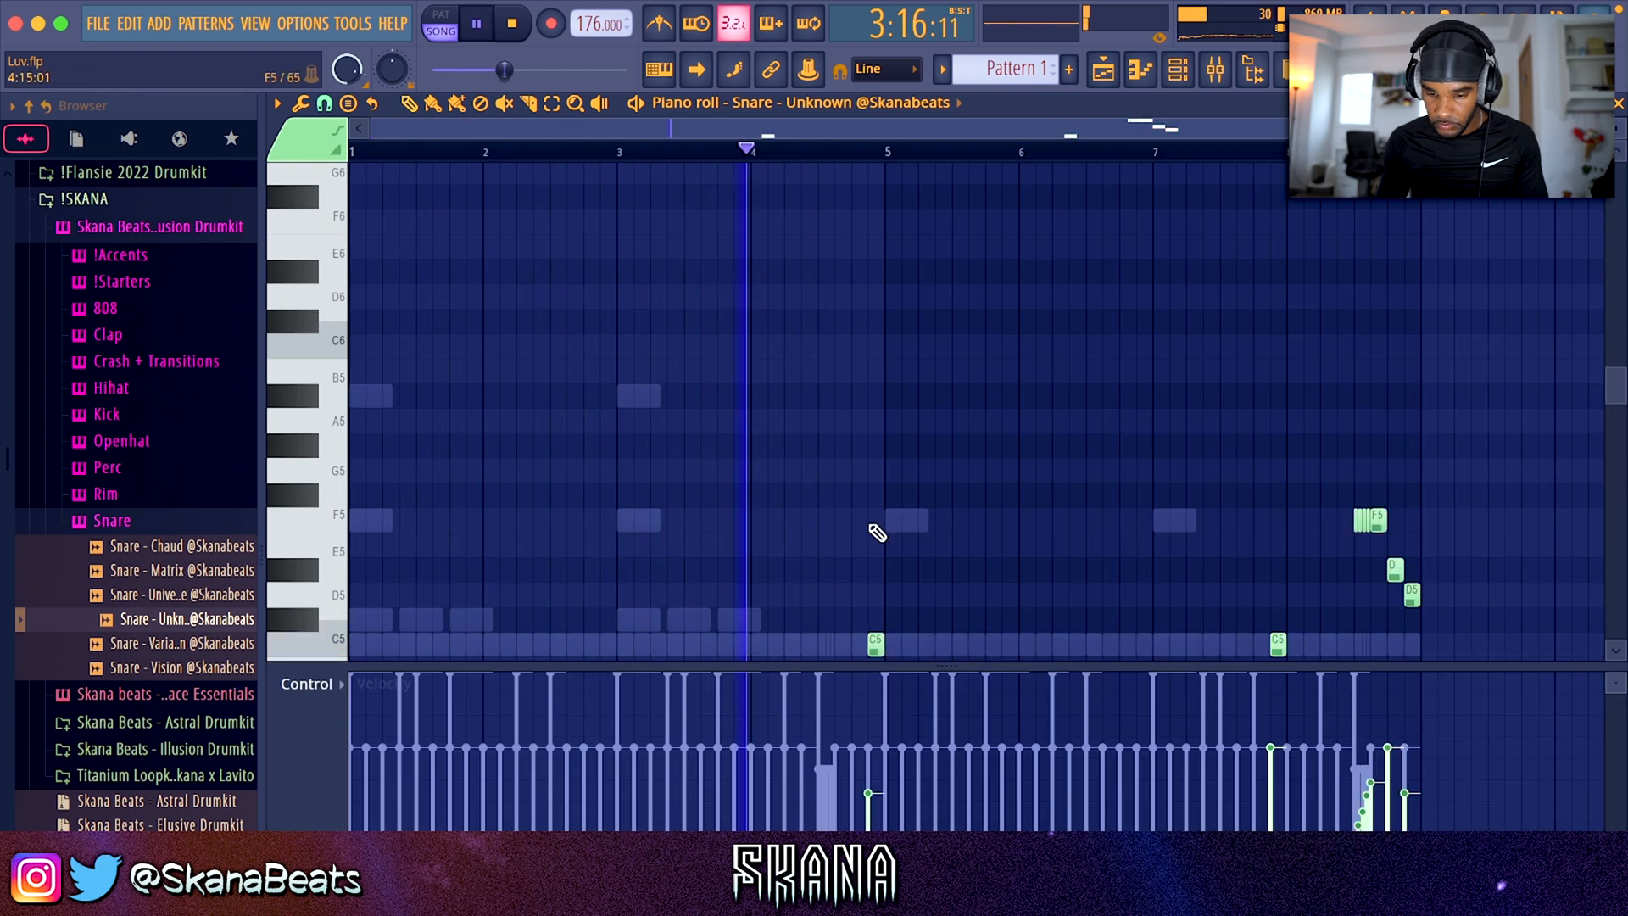
{"action": "right_click", "coordinate": [868, 522], "text": "super"}
{"action": "key", "text": "space"}
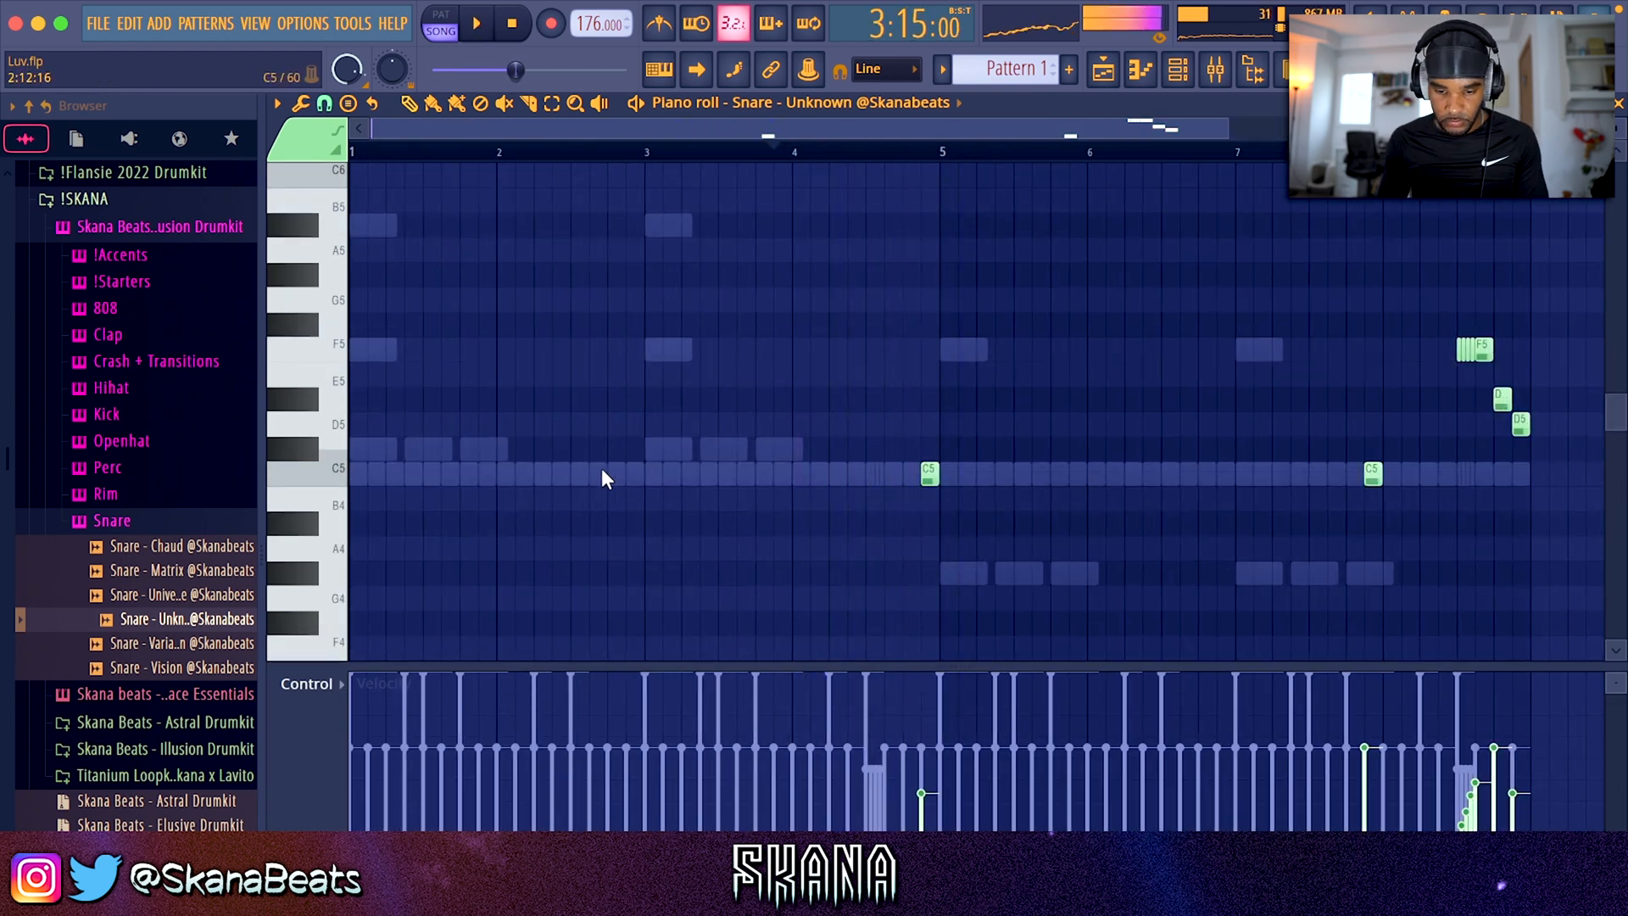
{"action": "left_click_drag", "start_coordinate": [442, 417], "coordinate": [607, 559]}
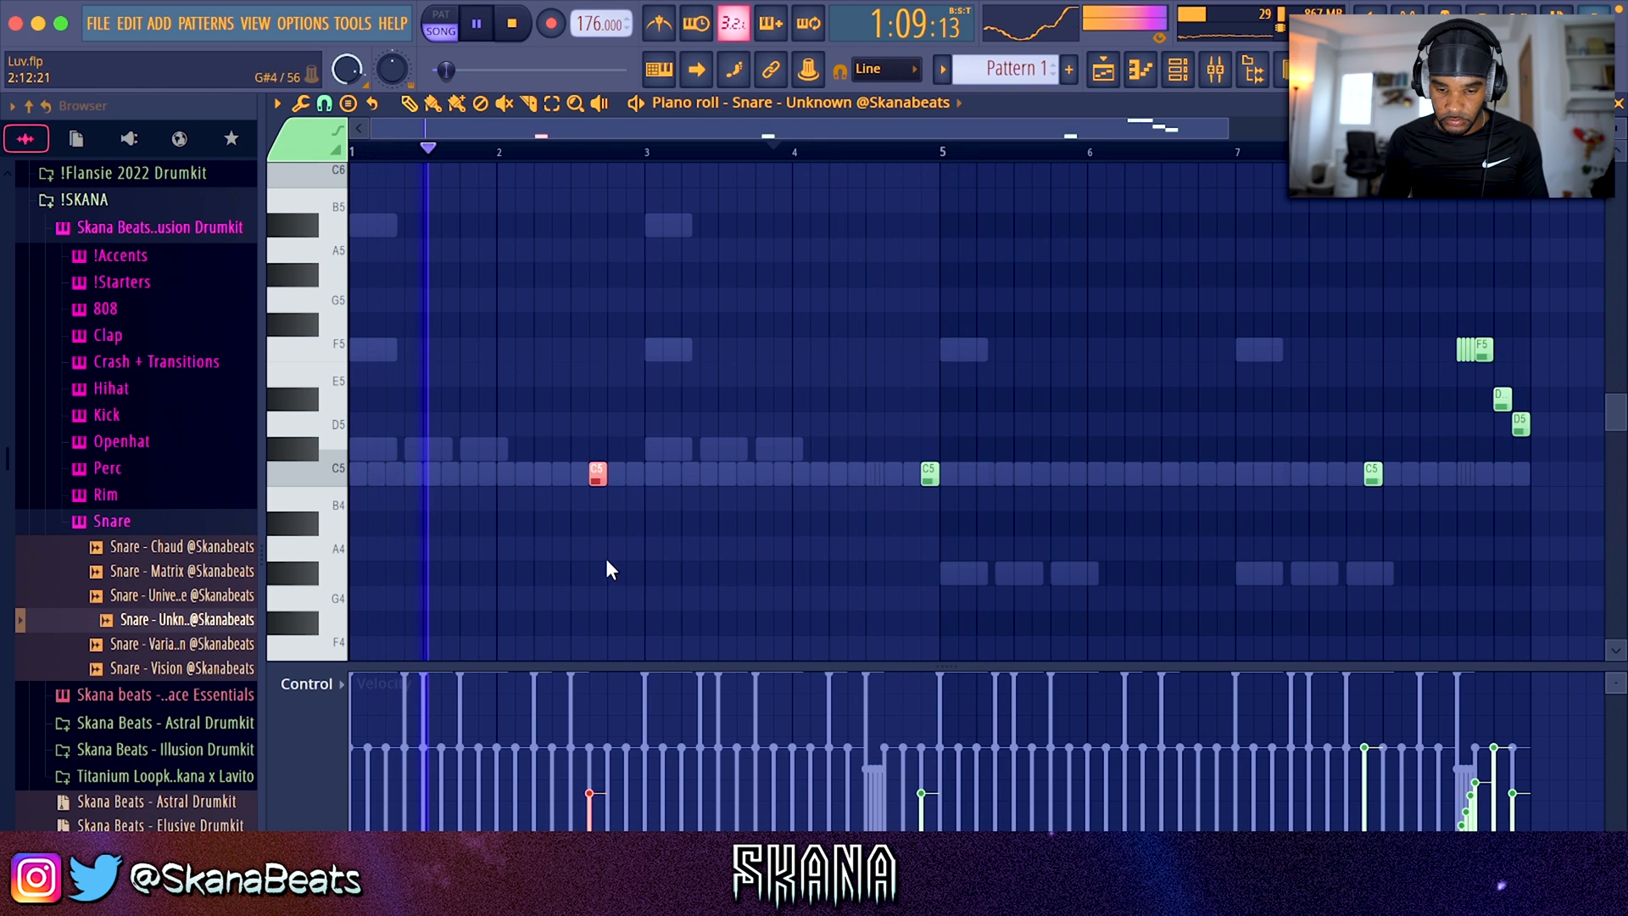
{"action": "key", "text": "Up"}
{"action": "key", "text": "shift+Up"}
{"action": "key", "text": "shift+Up"}
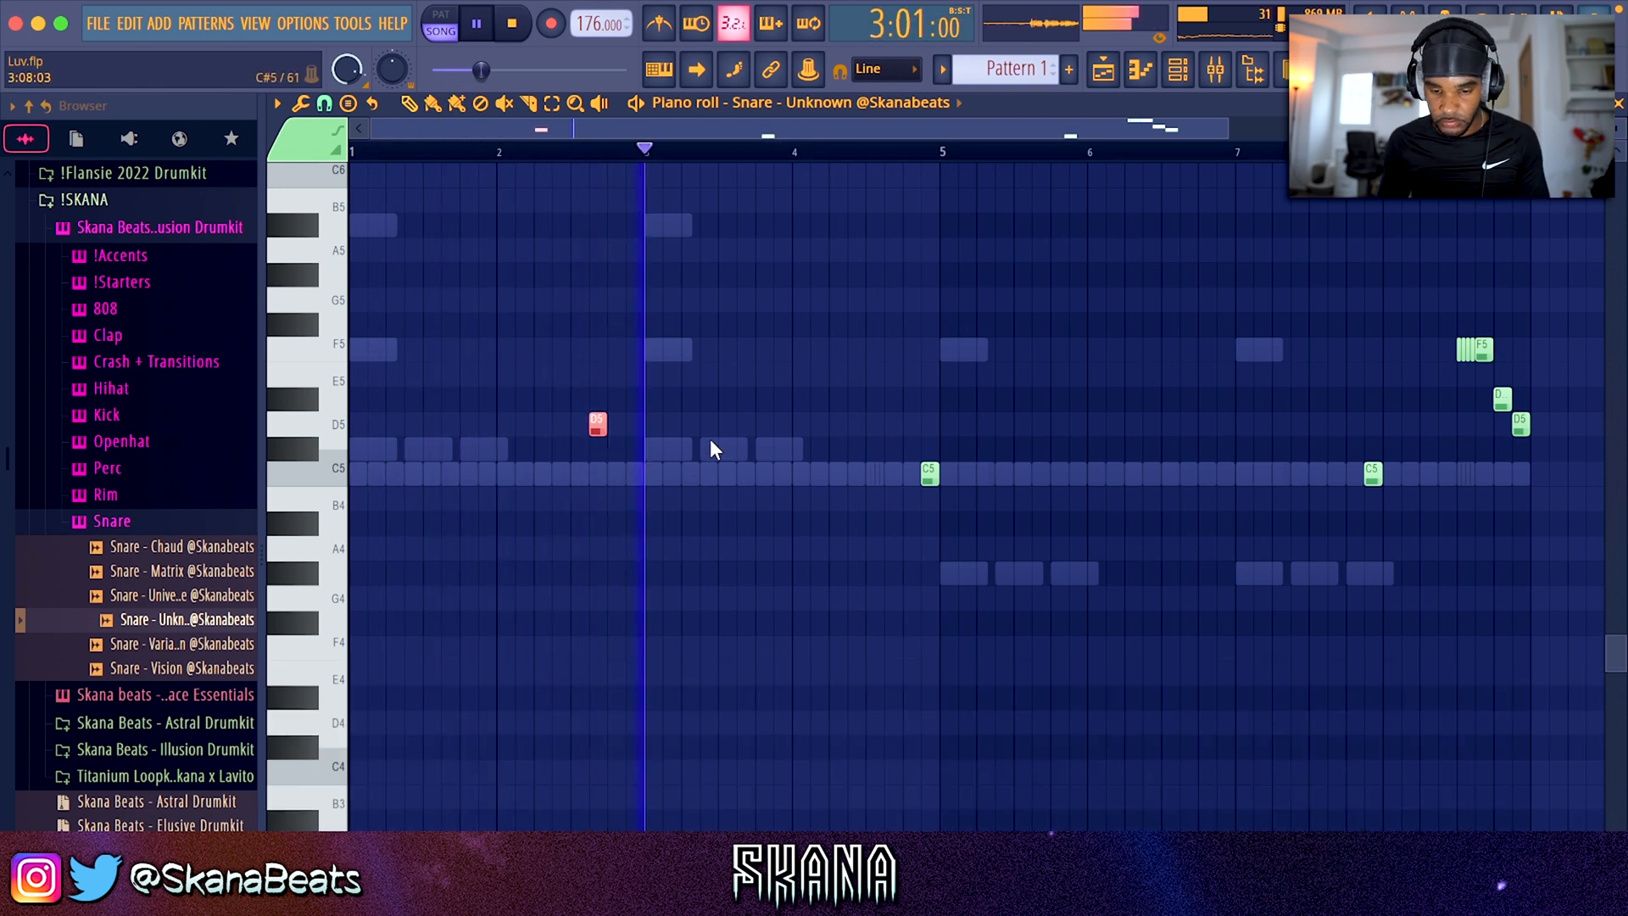
Step: Add further D5 snare hits early in bar 4 and near the end of bar 6
{"action": "left_click", "coordinate": [815, 425]}
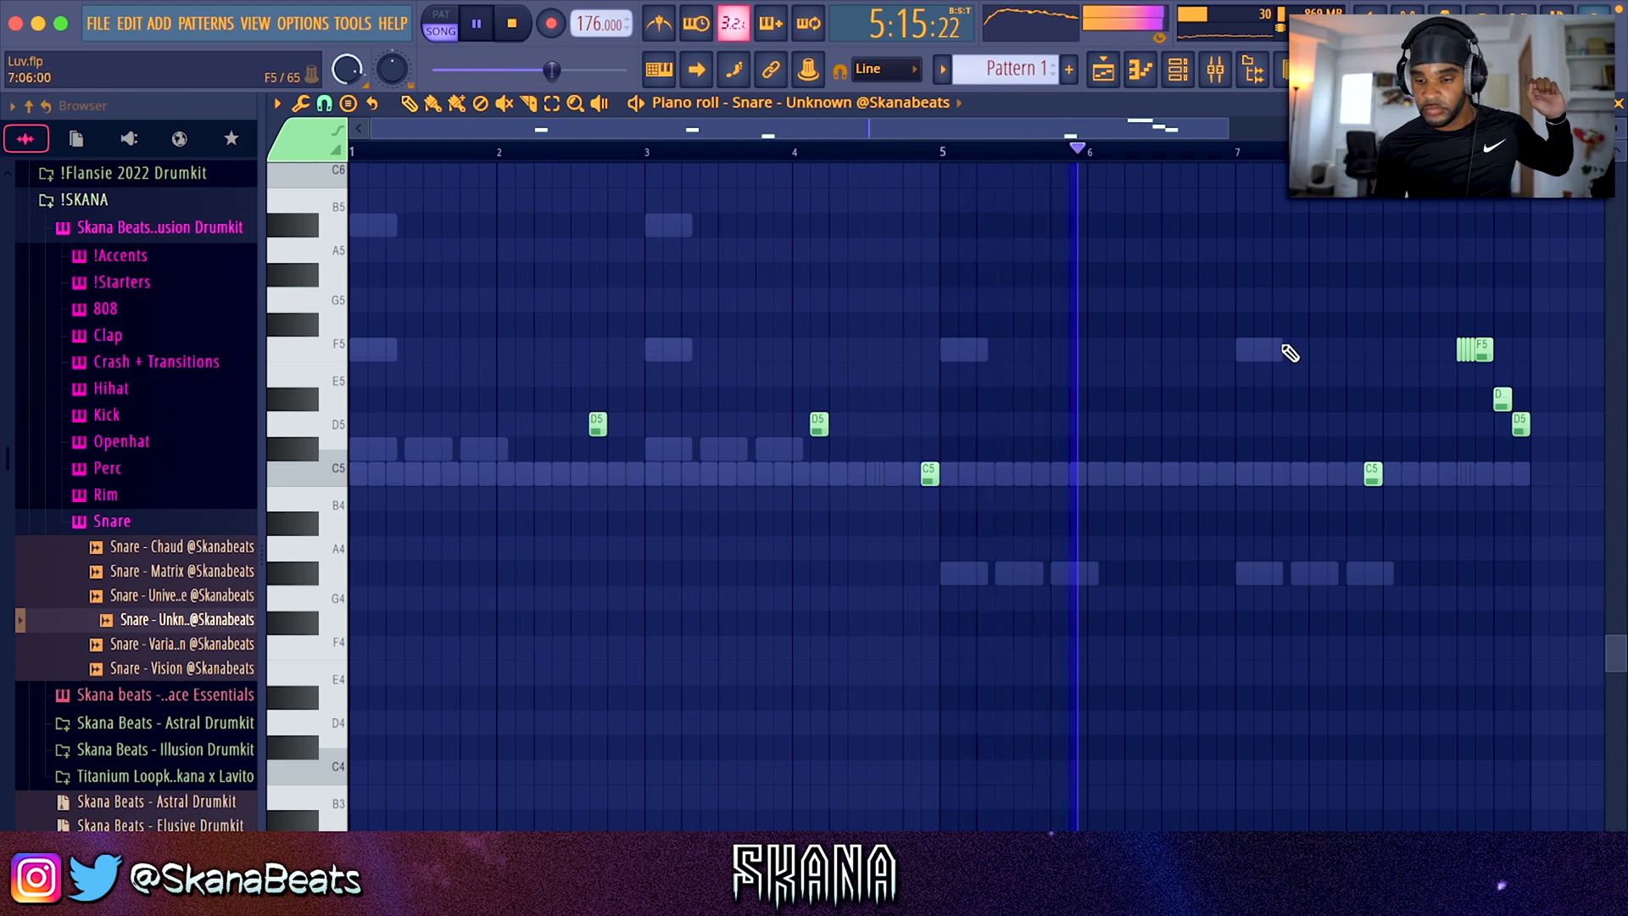
{"action": "left_click", "coordinate": [1222, 448]}
{"action": "left_click", "coordinate": [1205, 473]}
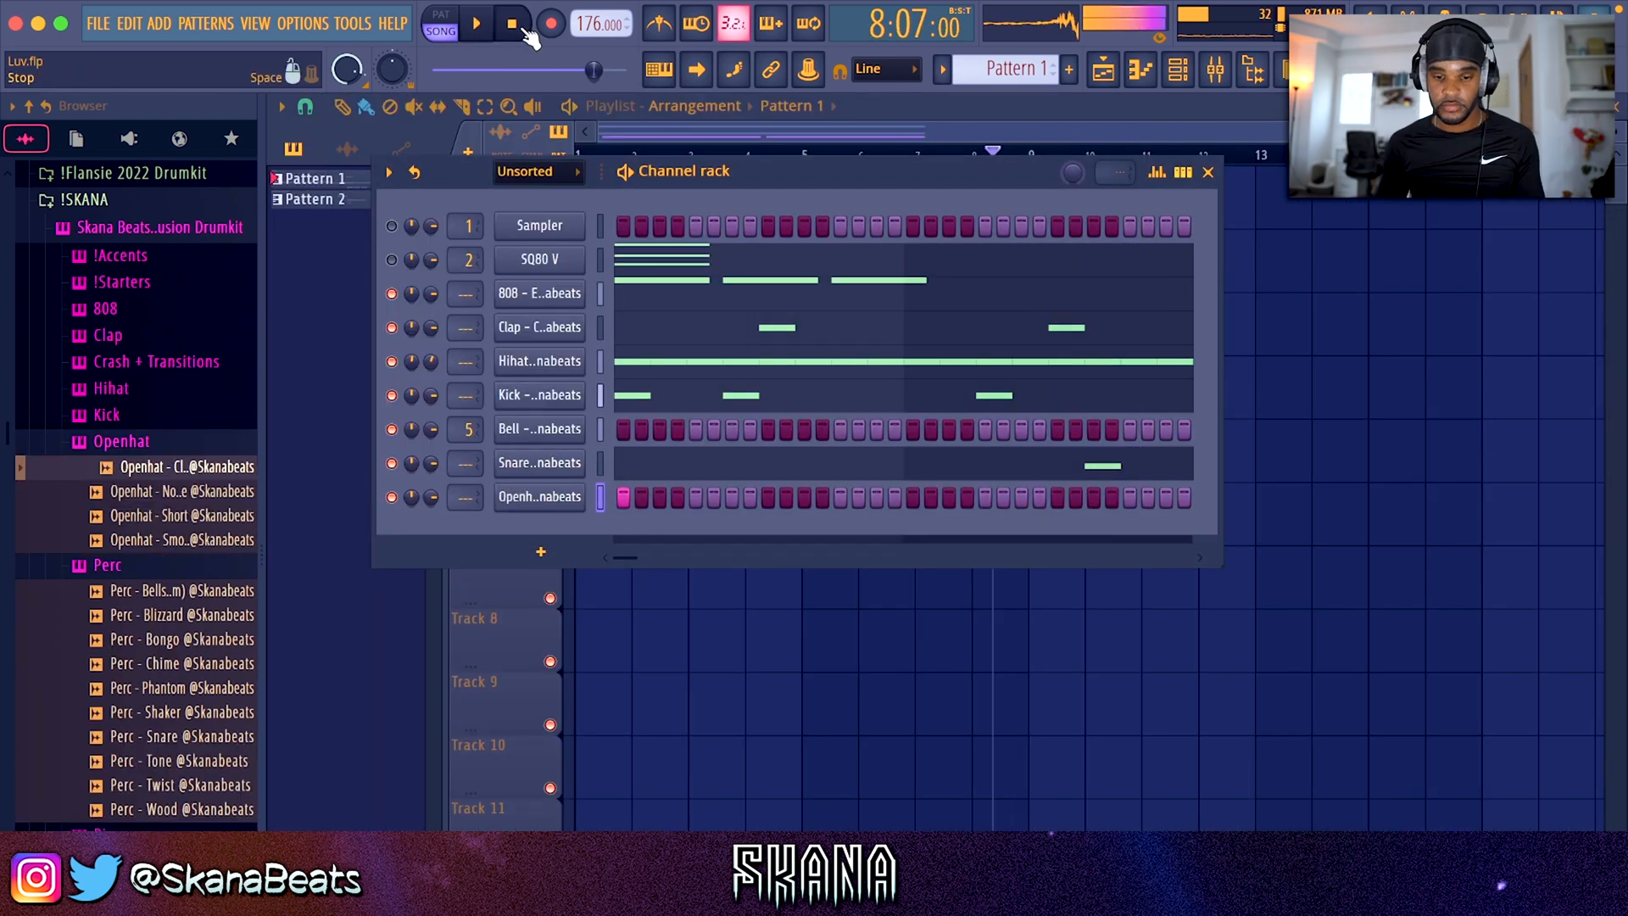
Step: Add an Openhat - Clean hit on step 13 and duplicate the channel's first four bars into bars 5 to 8
{"action": "key", "text": "space"}
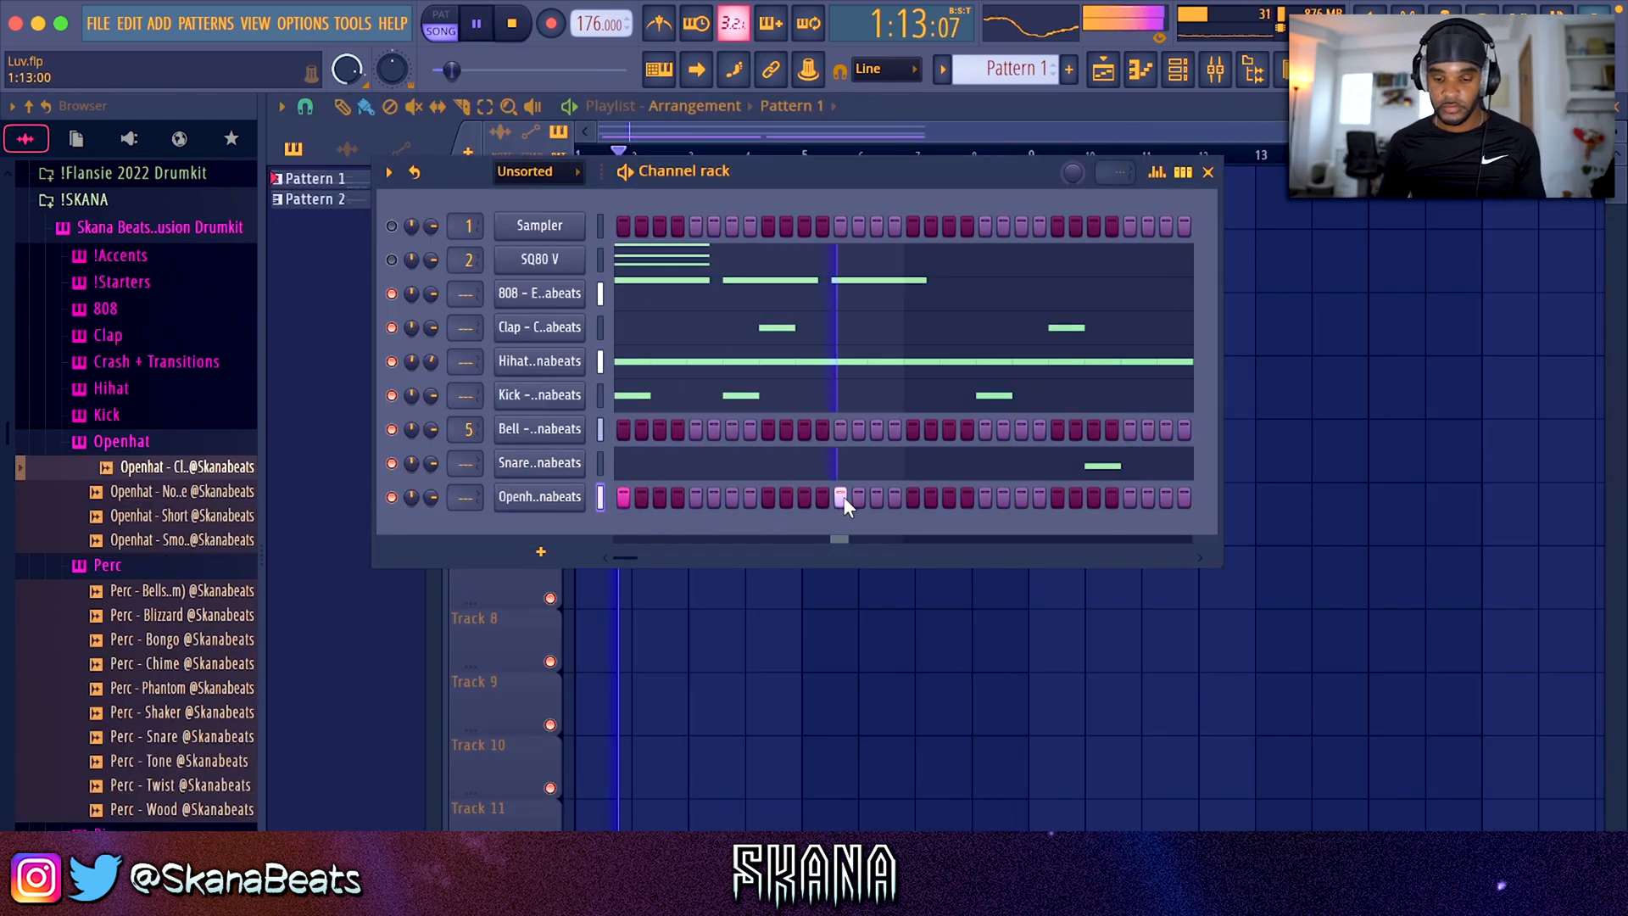
{"action": "right_click", "coordinate": [594, 492]}
{"action": "left_click", "coordinate": [611, 497]}
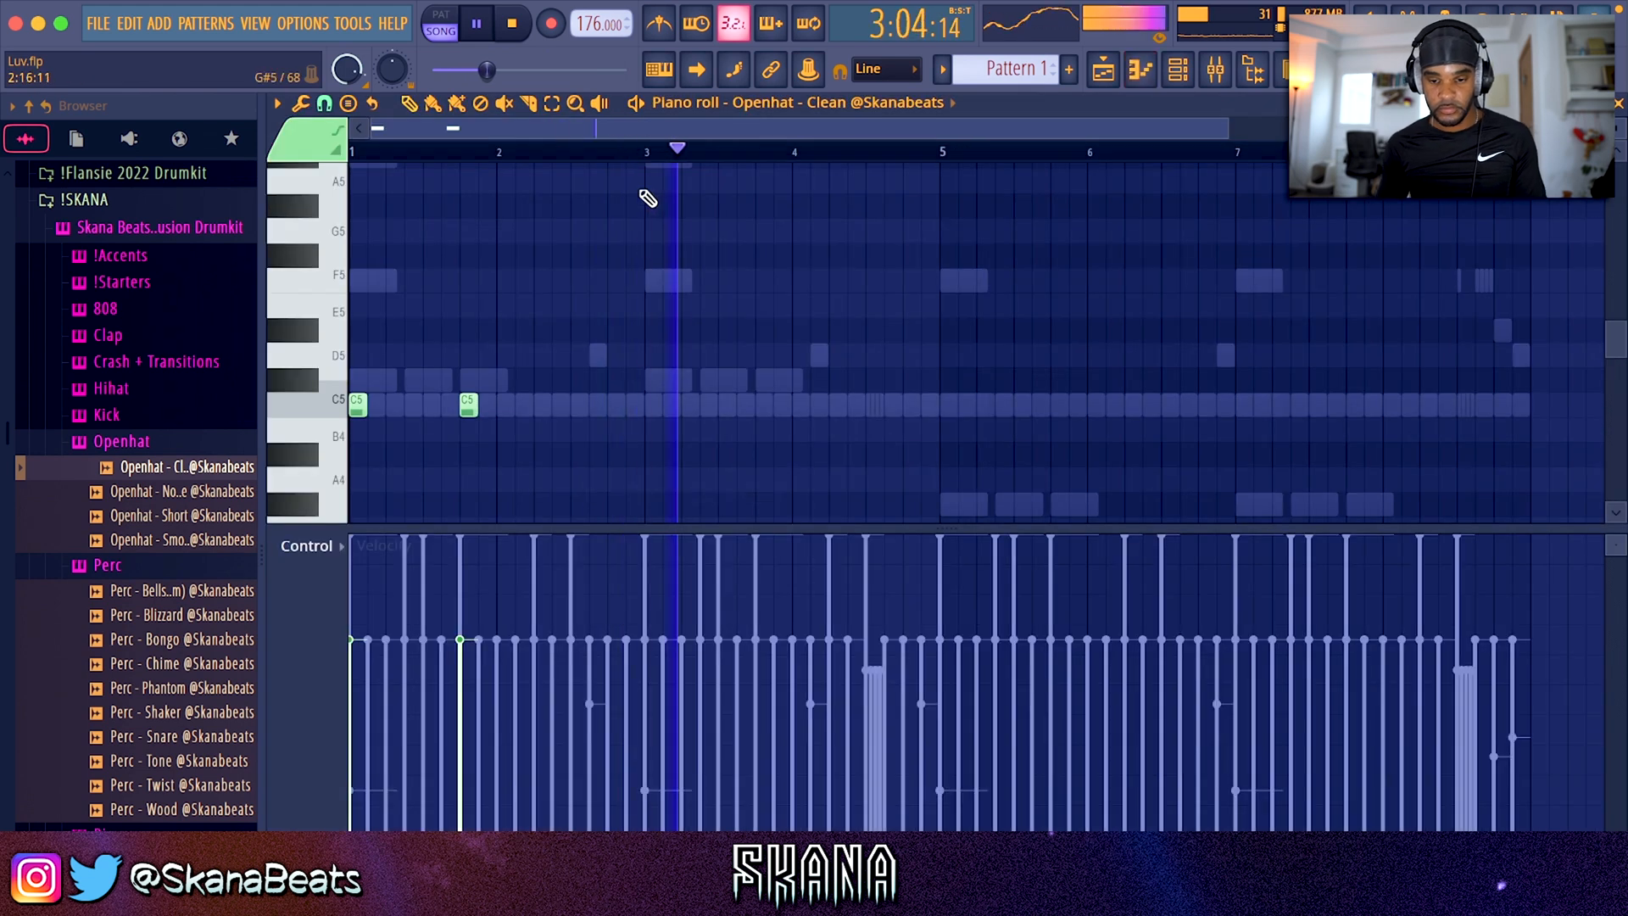
{"action": "left_click_drag", "start_coordinate": [941, 152], "coordinate": [354, 153]}
{"action": "key", "text": "ctrl+b"}
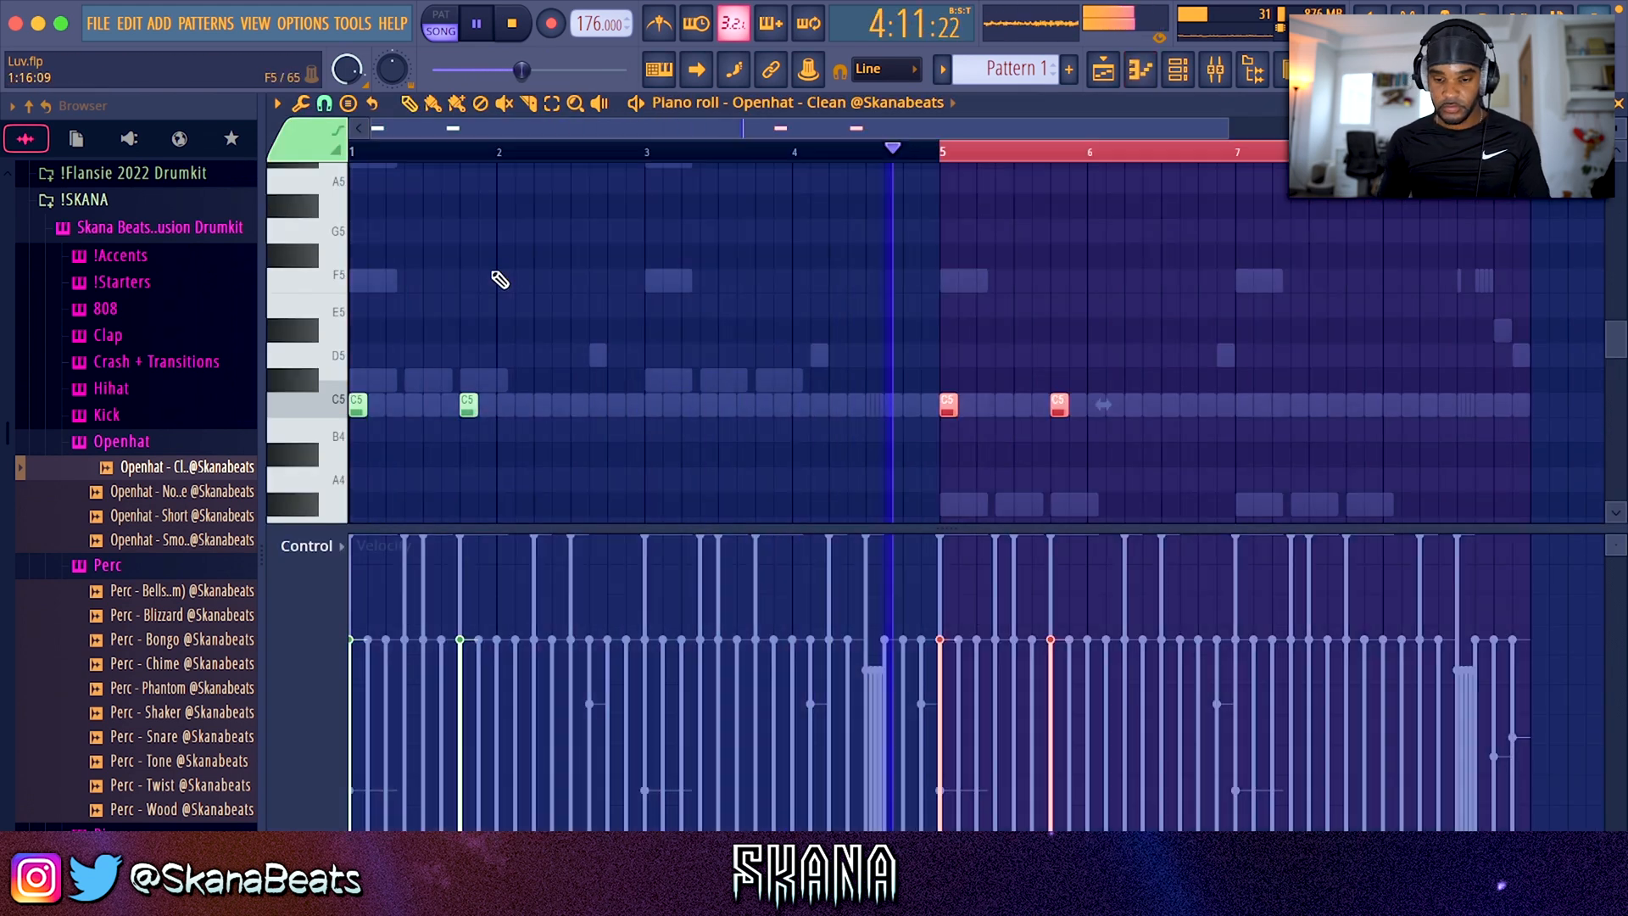
{"action": "key", "text": "ctrl+d"}
{"action": "key", "text": "shift+Down"}
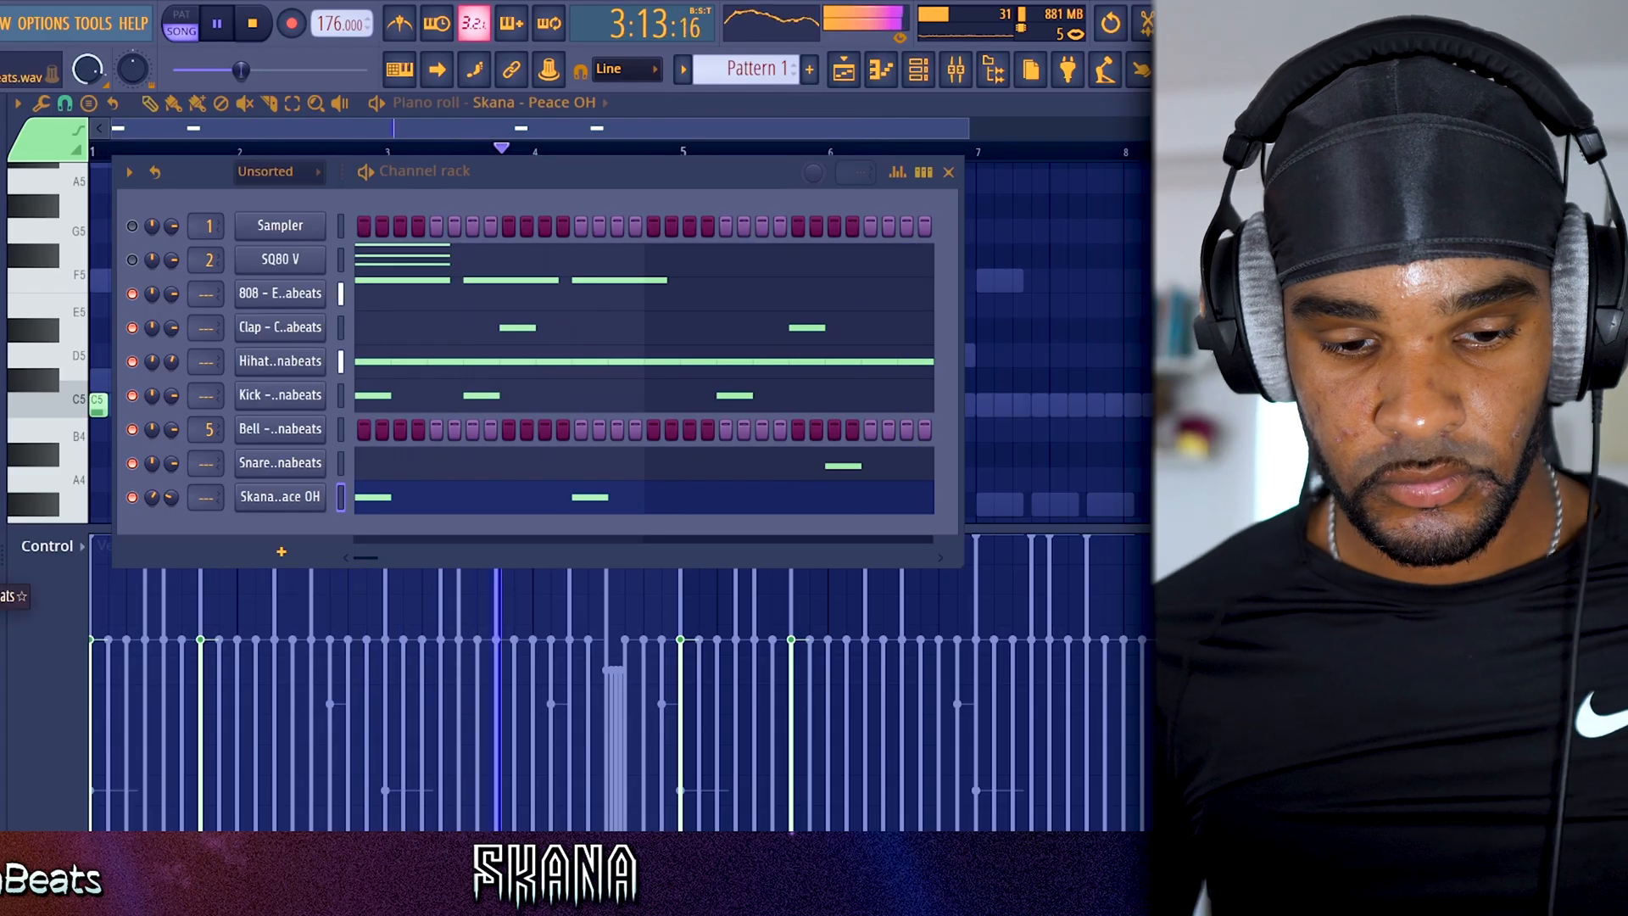
Step: Load the Pluck - Astral sample as a new channel and start its Pattern 2 melody with C5 and A#4 notes
{"action": "left_click_drag", "start_coordinate": [6, 596], "coordinate": [237, 538]}
{"action": "left_click", "coordinate": [243, 536]}
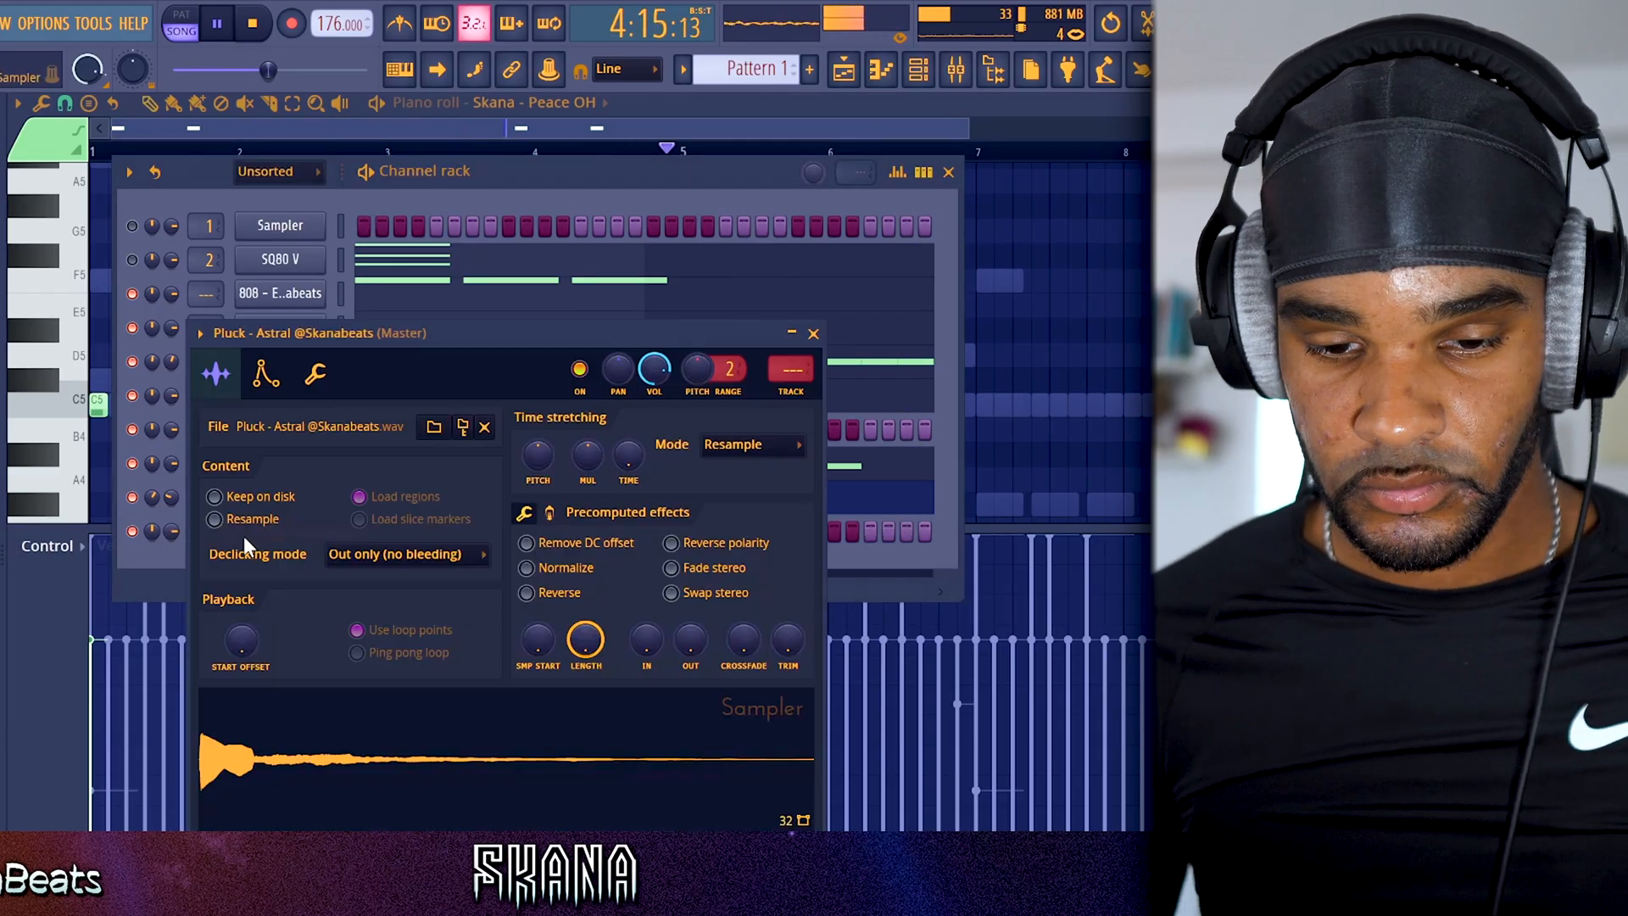
{"action": "left_click", "coordinate": [280, 383]}
{"action": "left_click_drag", "start_coordinate": [280, 599], "coordinate": [280, 581]}
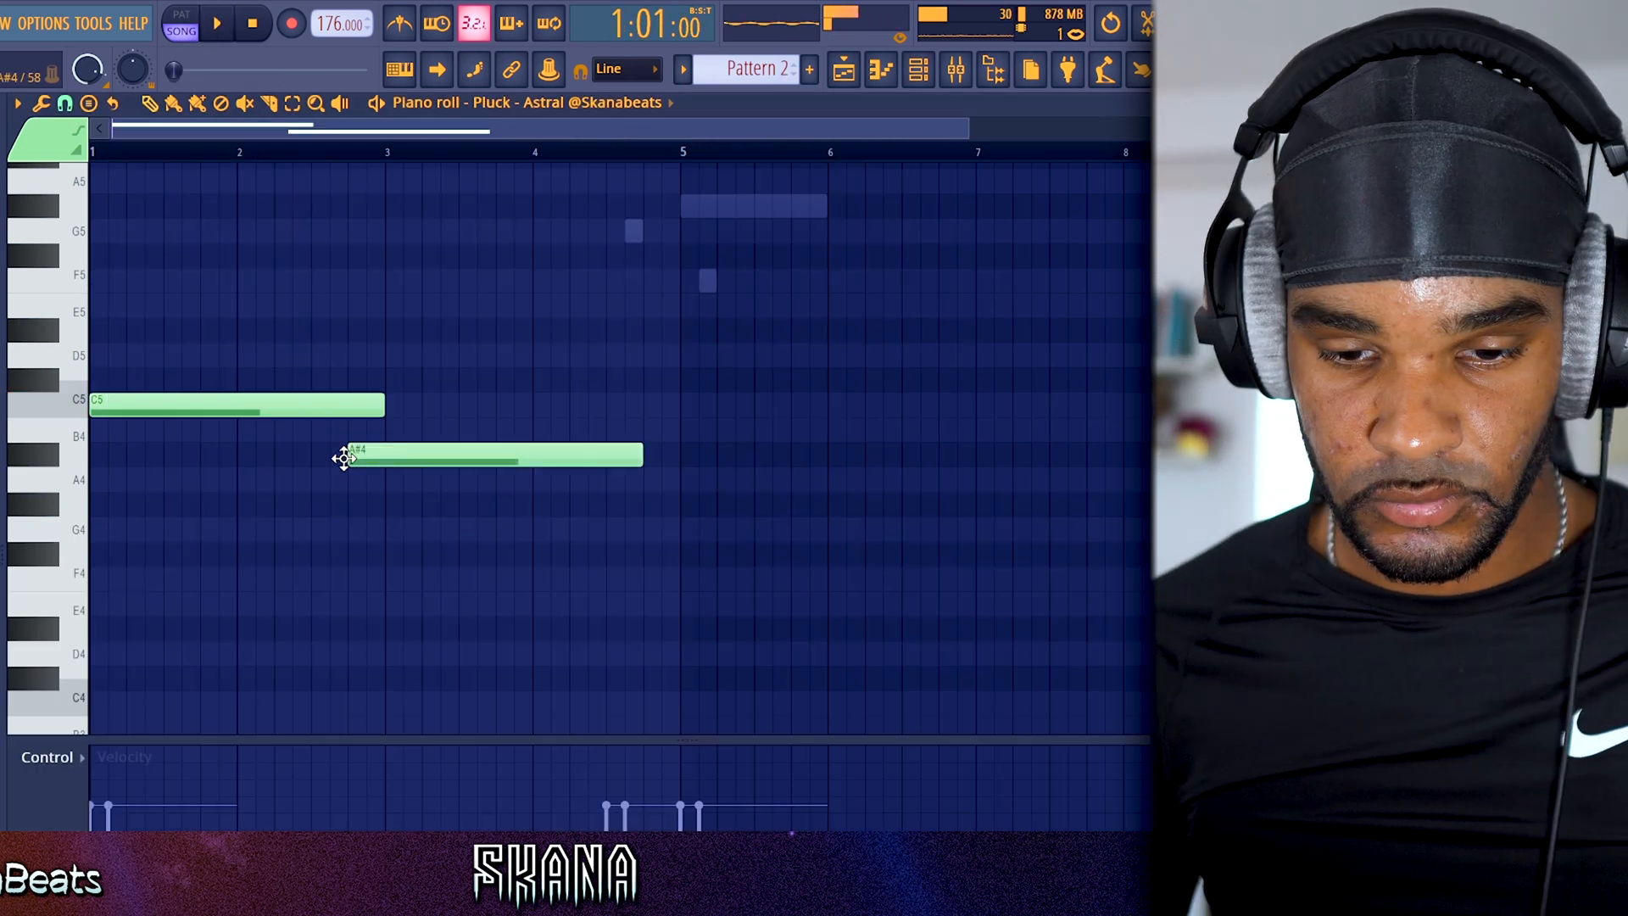
Step: Add G#4 and a bar 3 C5 to the pluck melody, apply legato, and extend the new C5 through bar 4
{"action": "left_click", "coordinate": [367, 482]}
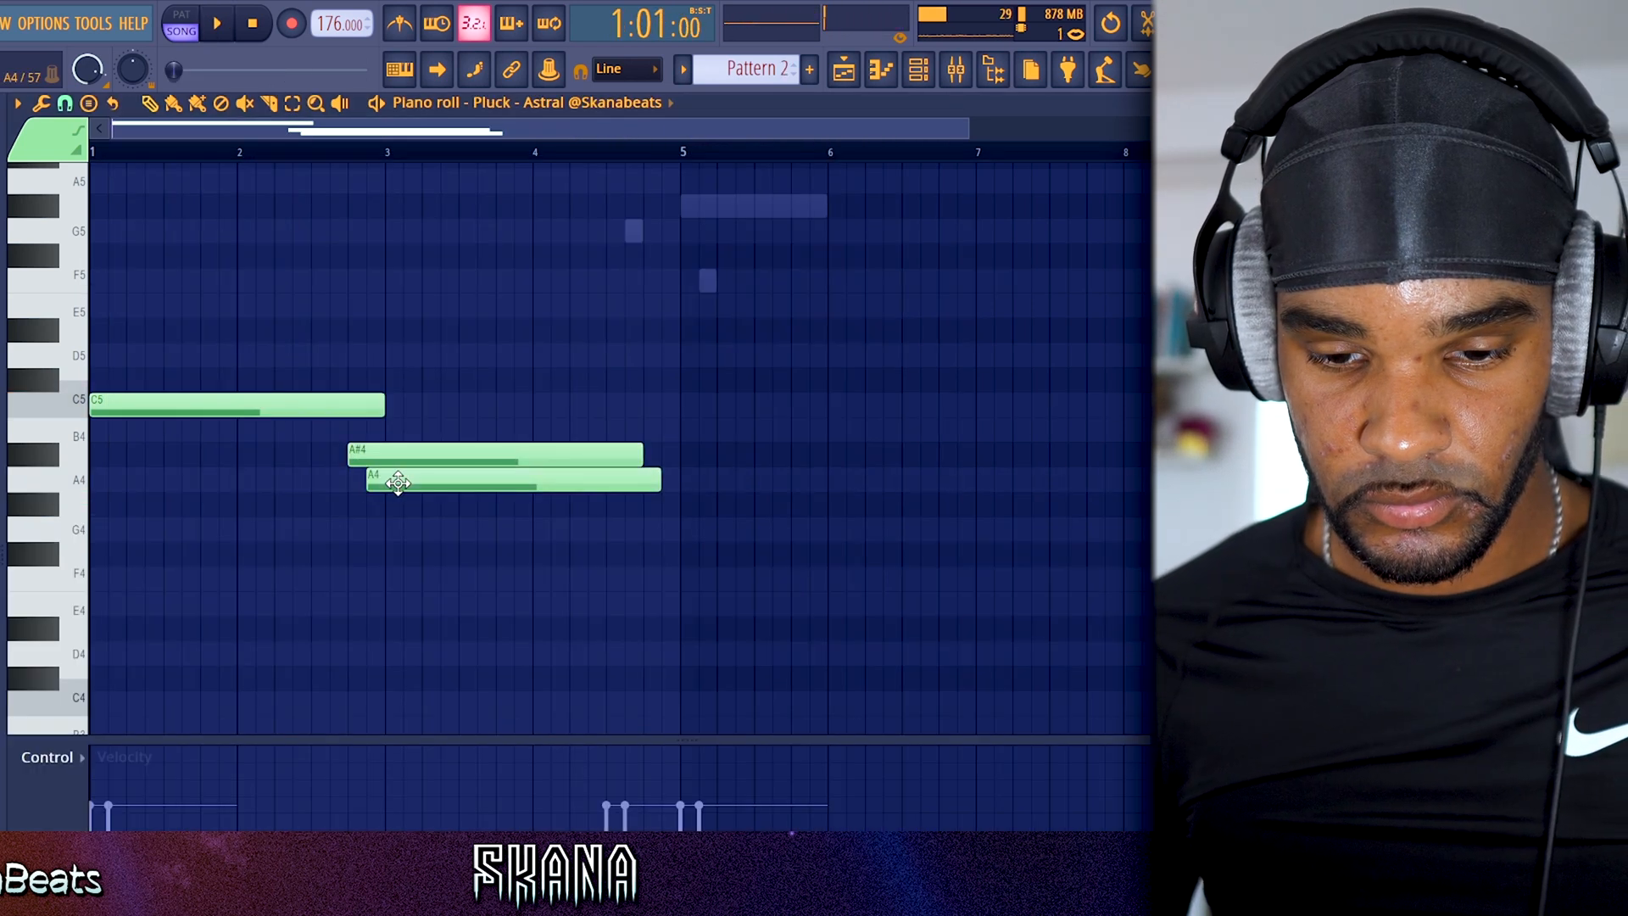
{"action": "left_click_drag", "start_coordinate": [397, 483], "coordinate": [395, 507]}
{"action": "key", "text": "space"}
{"action": "left_click", "coordinate": [393, 399]}
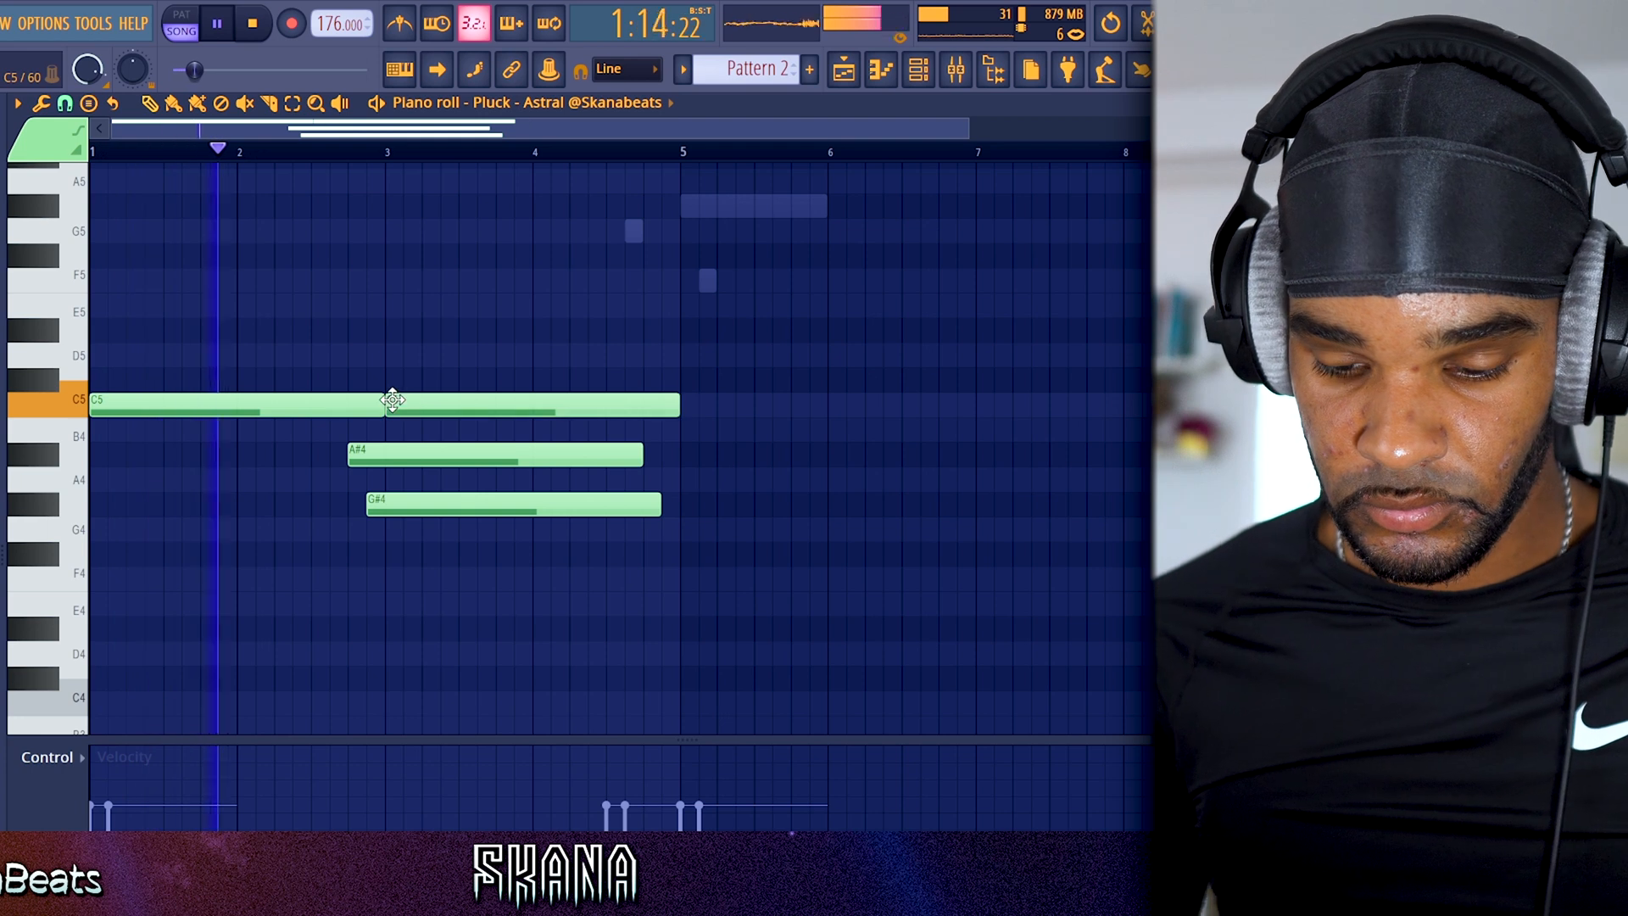
{"action": "key", "text": "ctrl+l"}
{"action": "left_click", "coordinate": [434, 405], "text": "ctrl"}
{"action": "key", "text": "shift+d"}
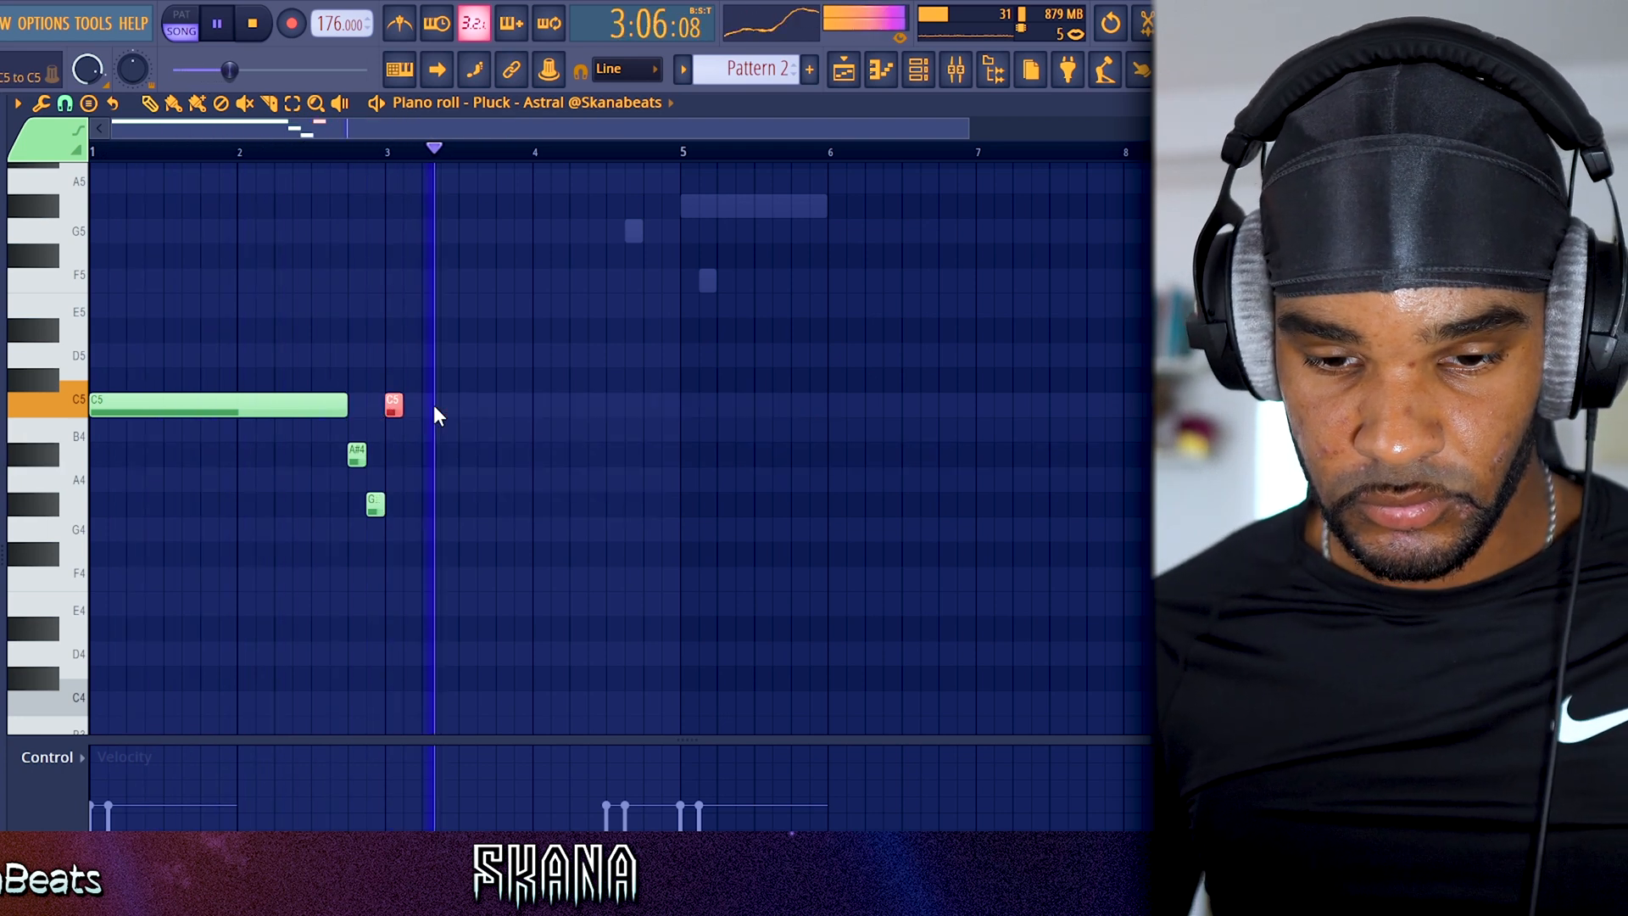
{"action": "left_click_drag", "start_coordinate": [402, 410], "coordinate": [672, 410]}
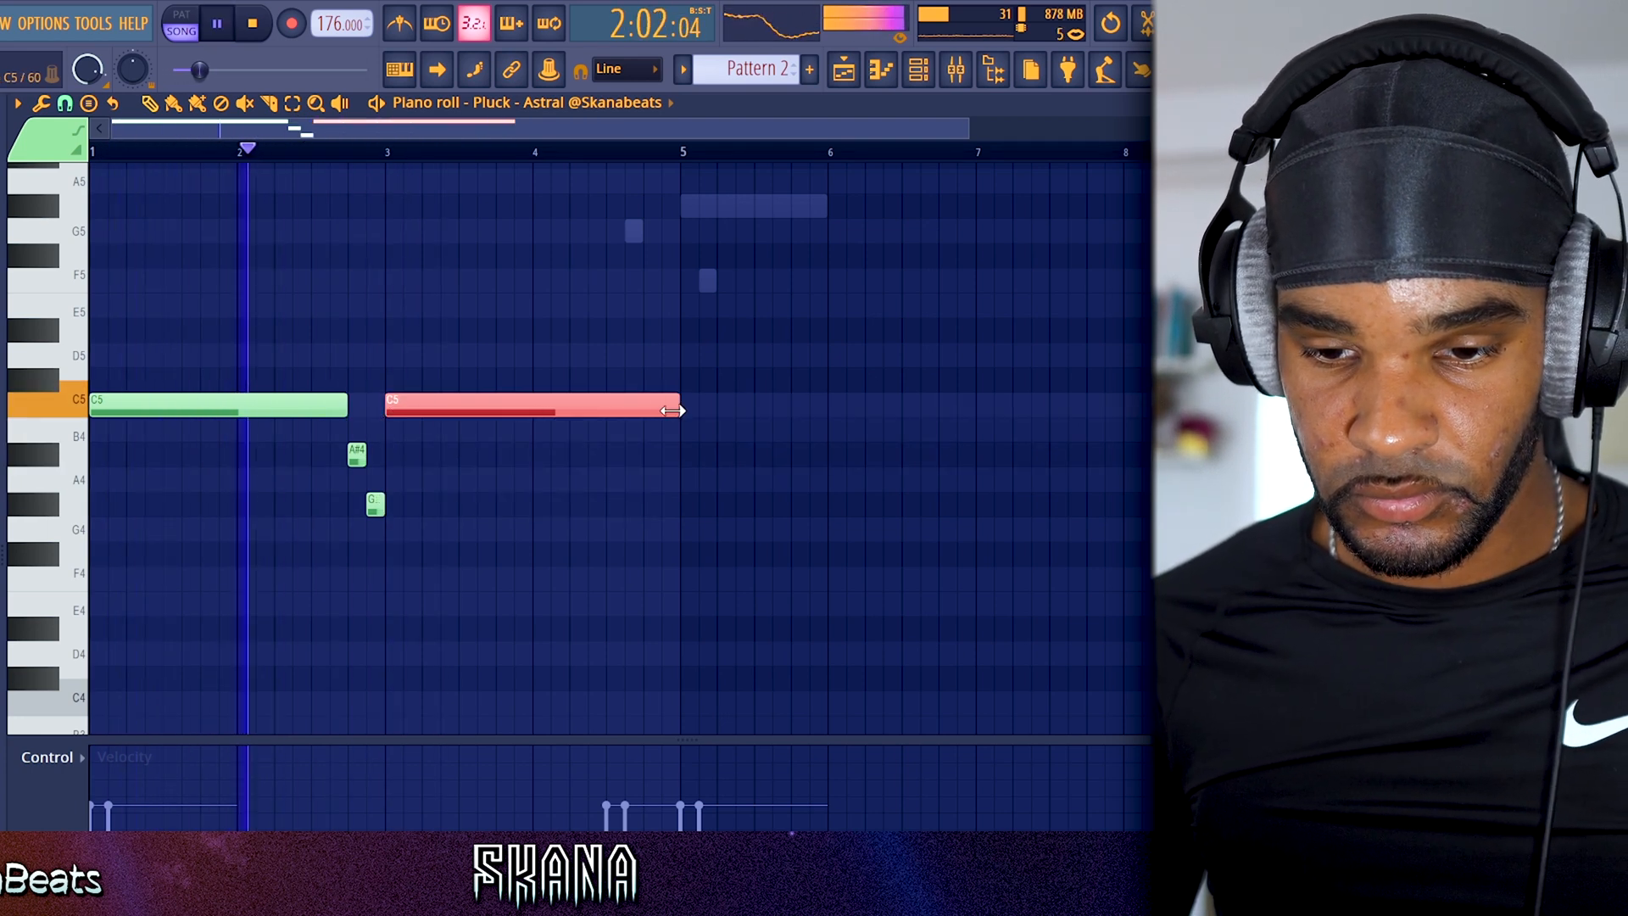
Step: Continue the pluck melody with G#5, G5 and F5 from mid-bar 4, apply legato, and extend the F5 through bar 5
{"action": "key", "text": "space"}
{"action": "left_click", "coordinate": [608, 232]}
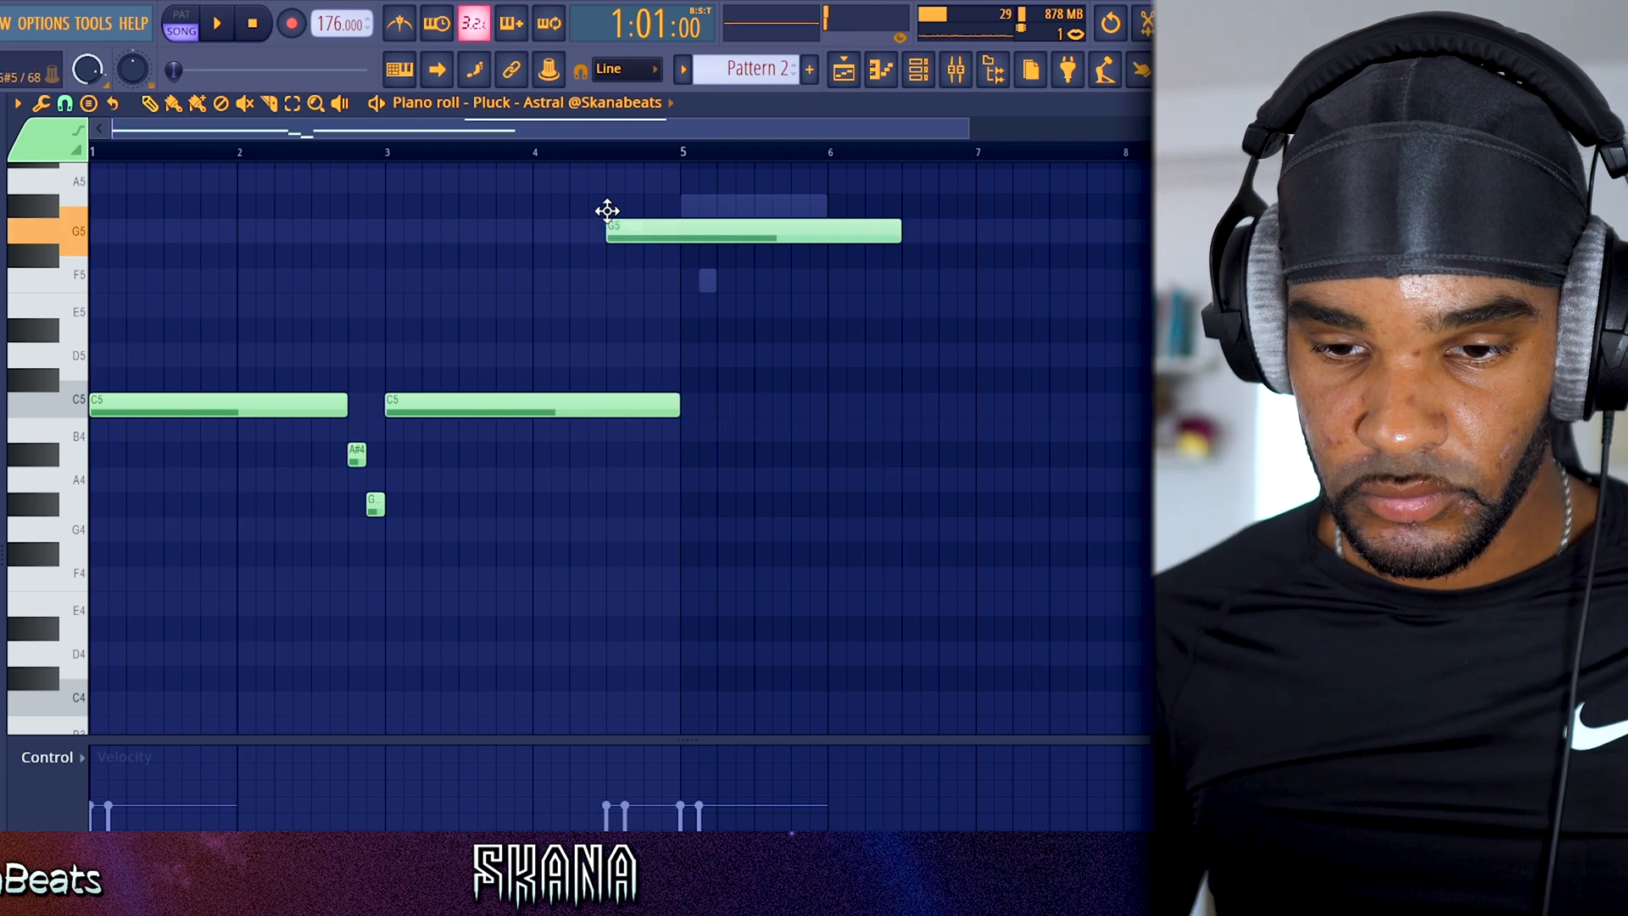
{"action": "left_click_drag", "start_coordinate": [607, 211], "coordinate": [609, 208]}
{"action": "left_click", "coordinate": [642, 231]}
{"action": "left_click", "coordinate": [681, 283]}
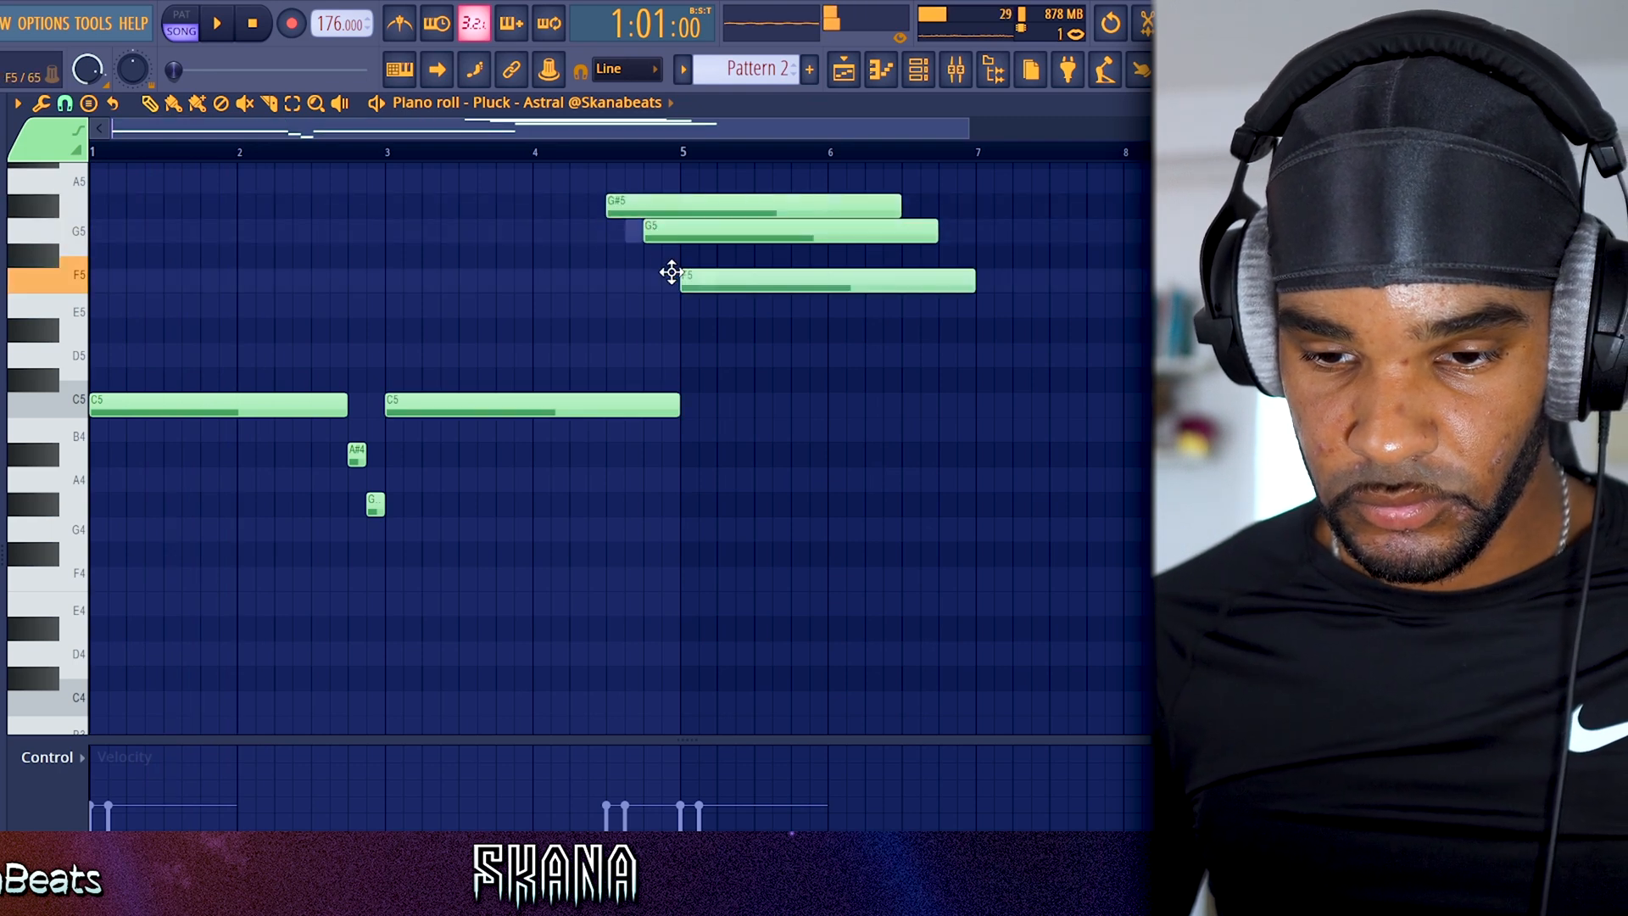
{"action": "key", "text": "space"}
{"action": "key", "text": "ctrl+l"}
{"action": "left_click", "coordinate": [806, 290]}
{"action": "key", "text": "shift+d"}
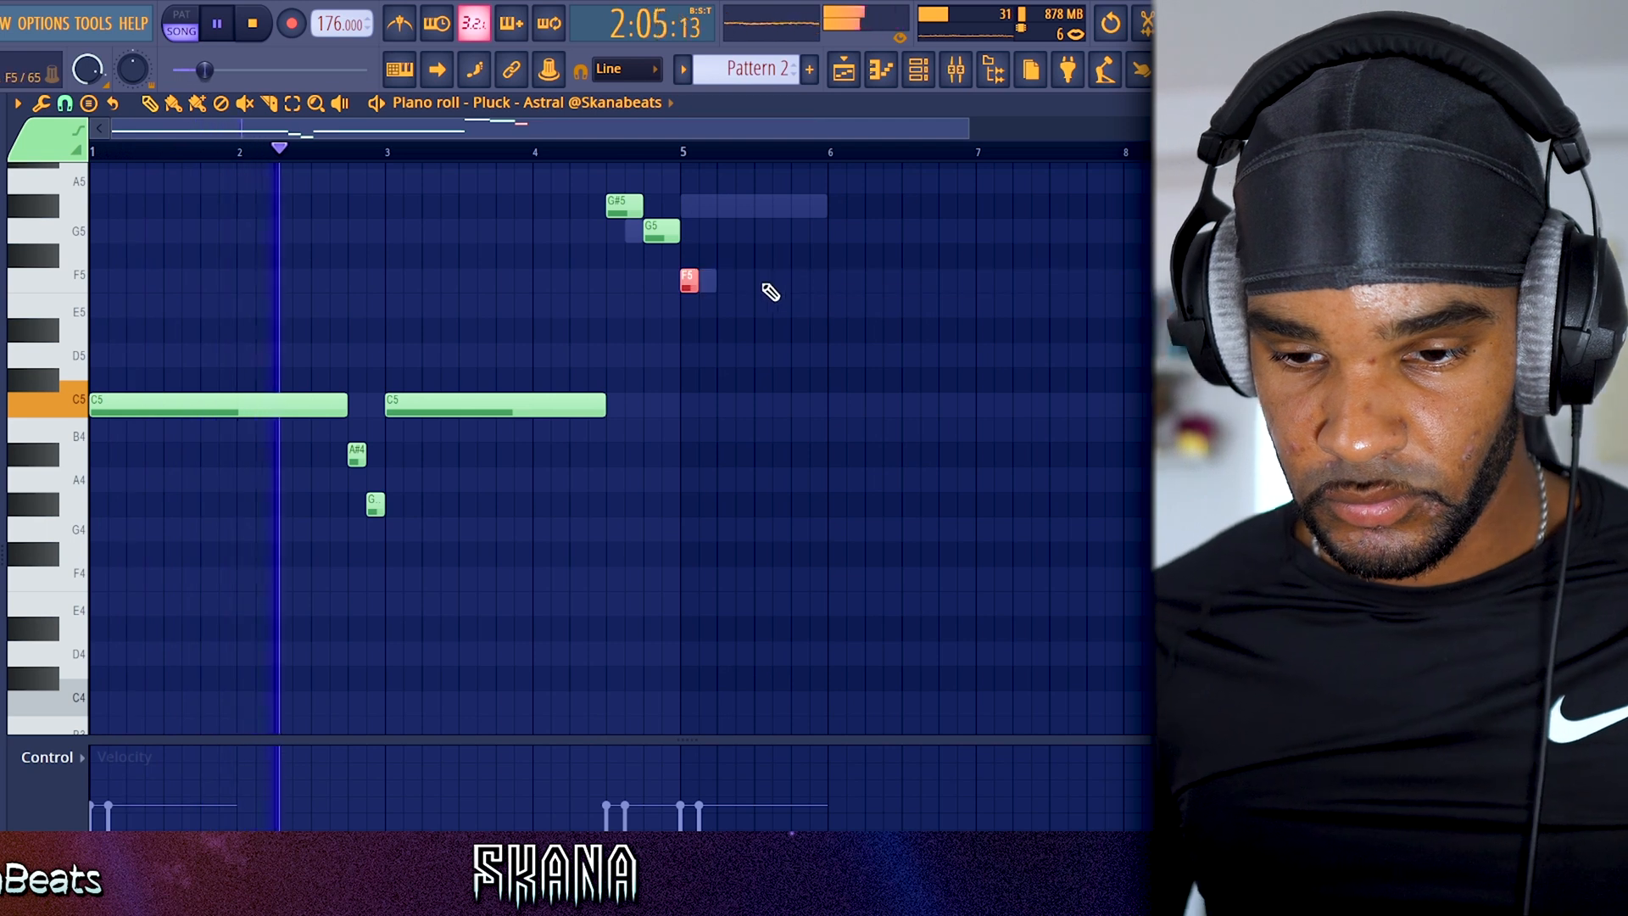
{"action": "left_click_drag", "start_coordinate": [696, 288], "coordinate": [828, 288]}
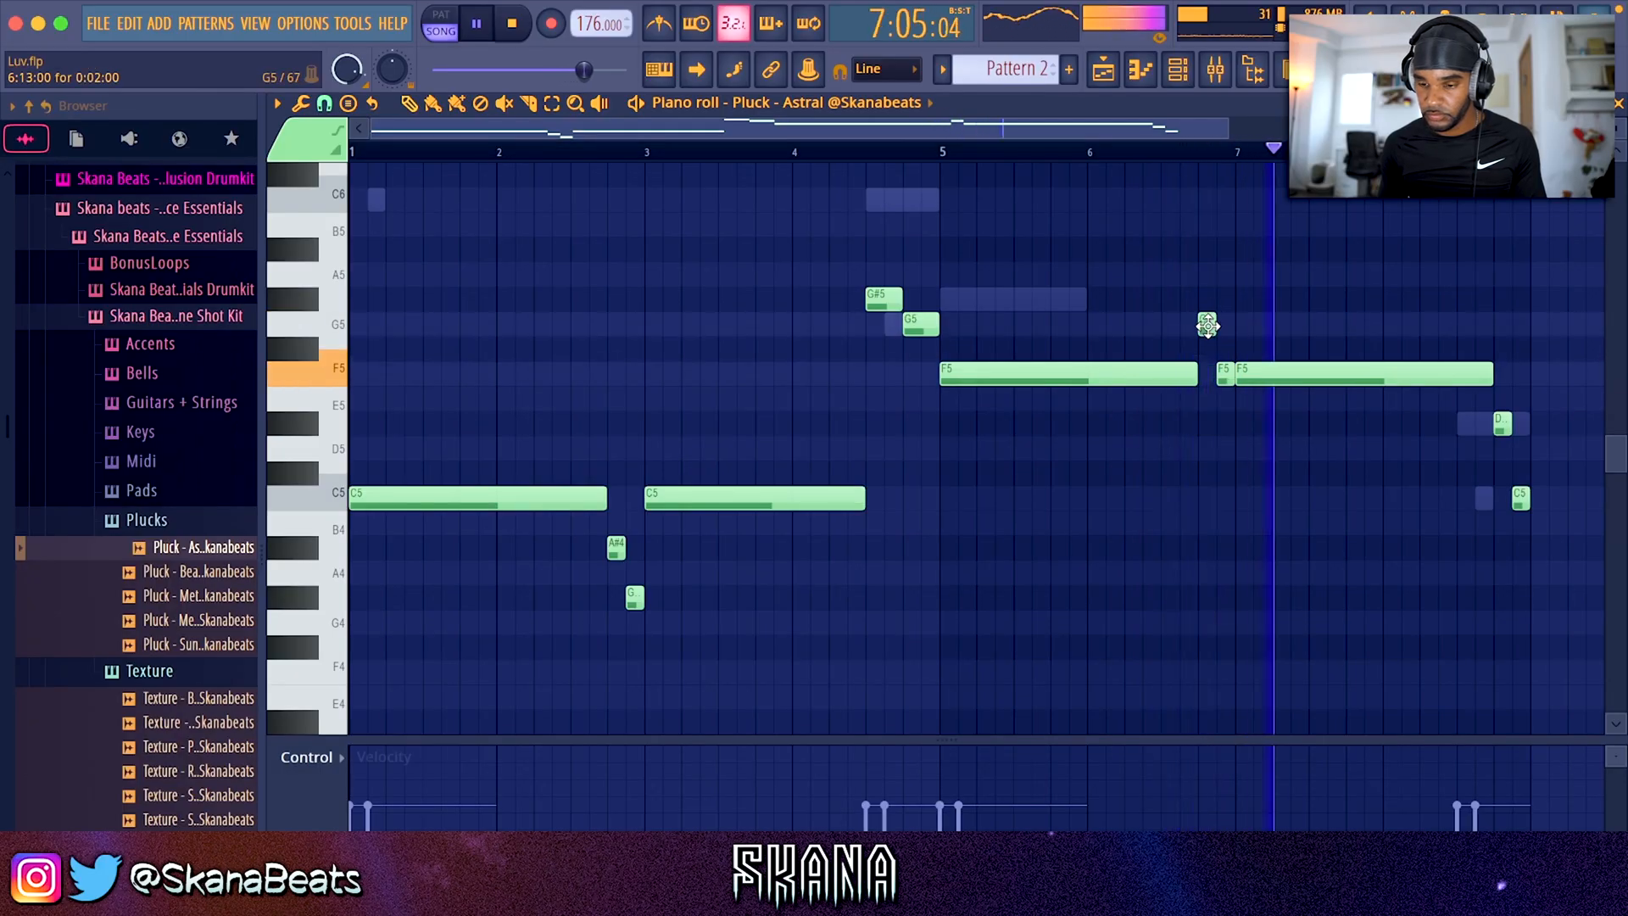
Step: Set the two short pluck notes closing bar 6 to G#5 and G5, and lengthen the final D#5 and C5
{"action": "left_click_drag", "start_coordinate": [1216, 354], "coordinate": [1213, 297]}
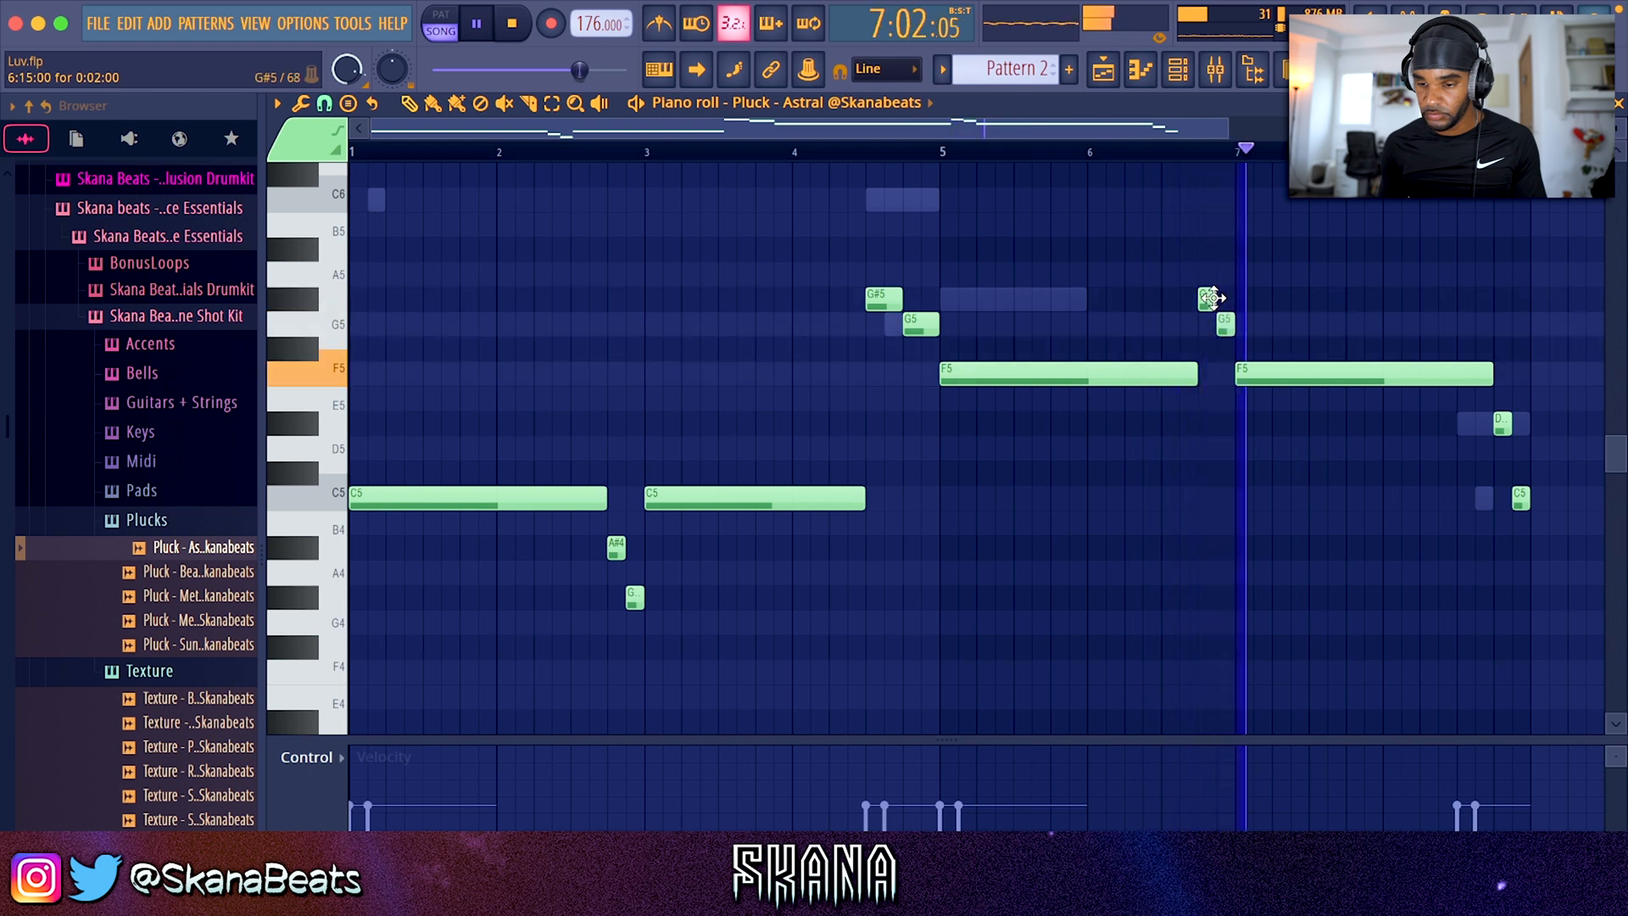
{"action": "left_click", "coordinate": [1195, 81]}
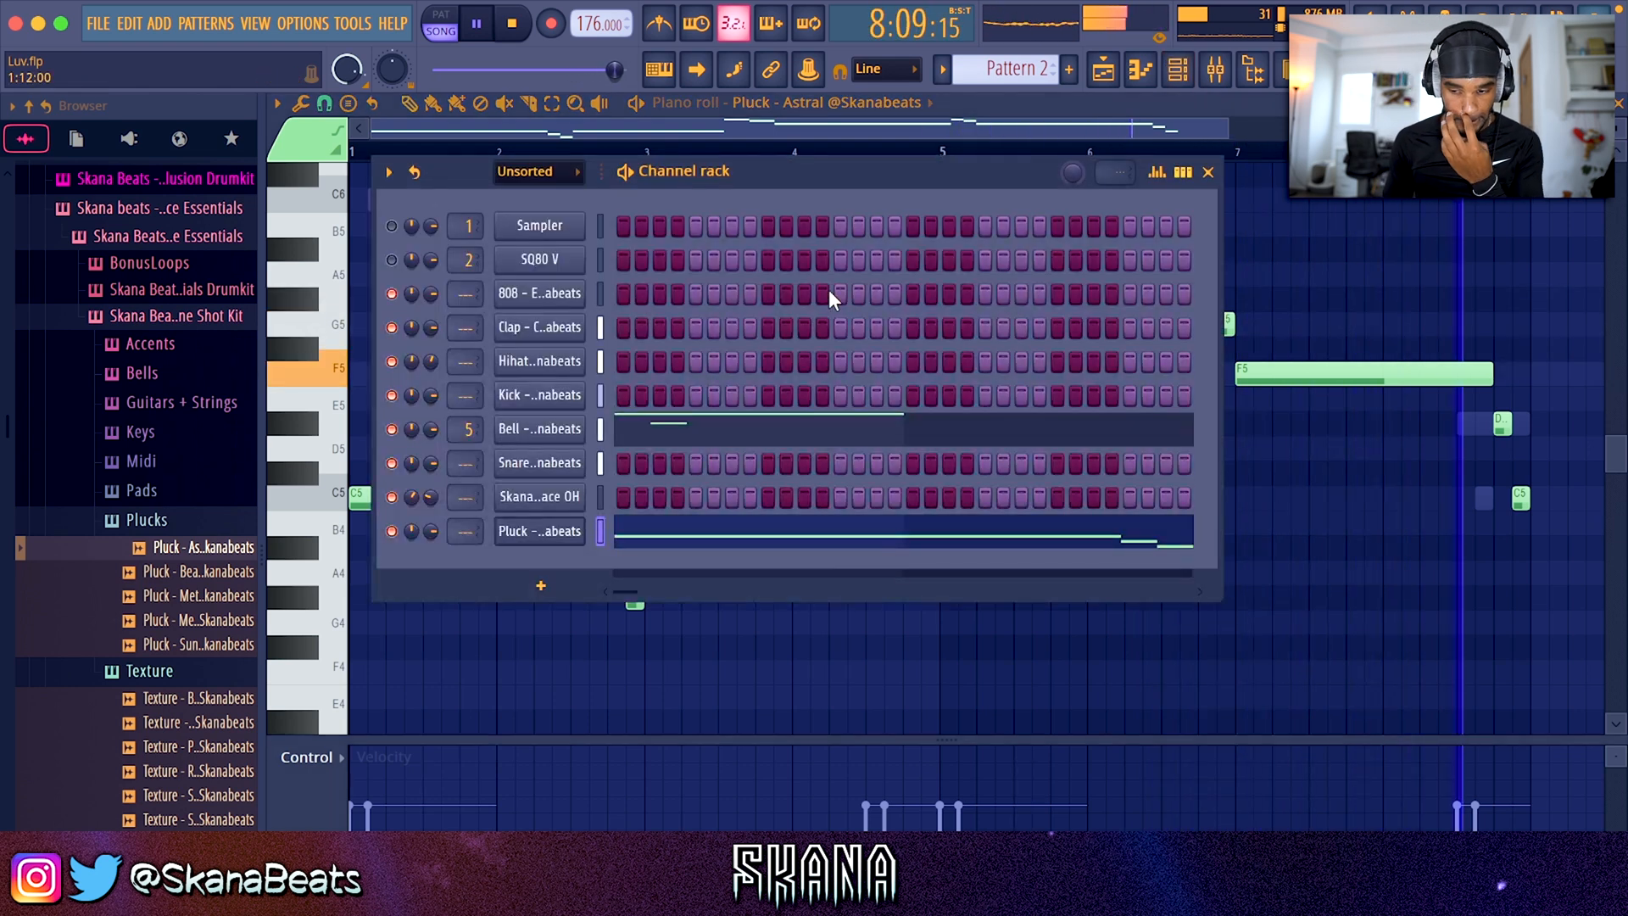
{"action": "key", "text": "F6"}
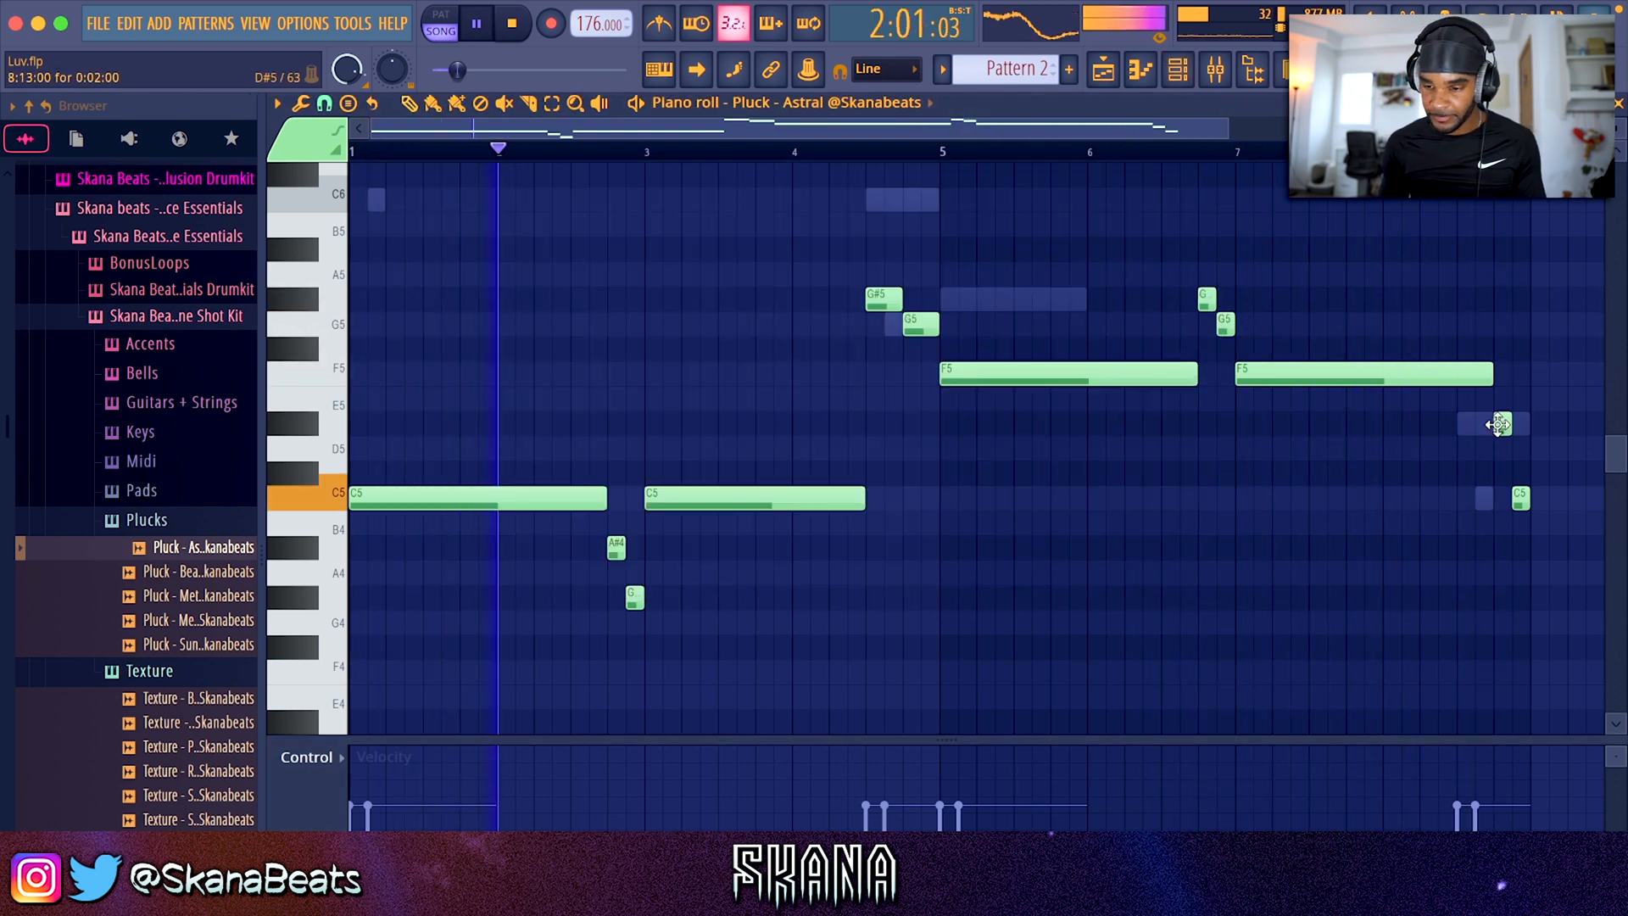
{"action": "left_click_drag", "start_coordinate": [1518, 497], "coordinate": [1489, 493]}
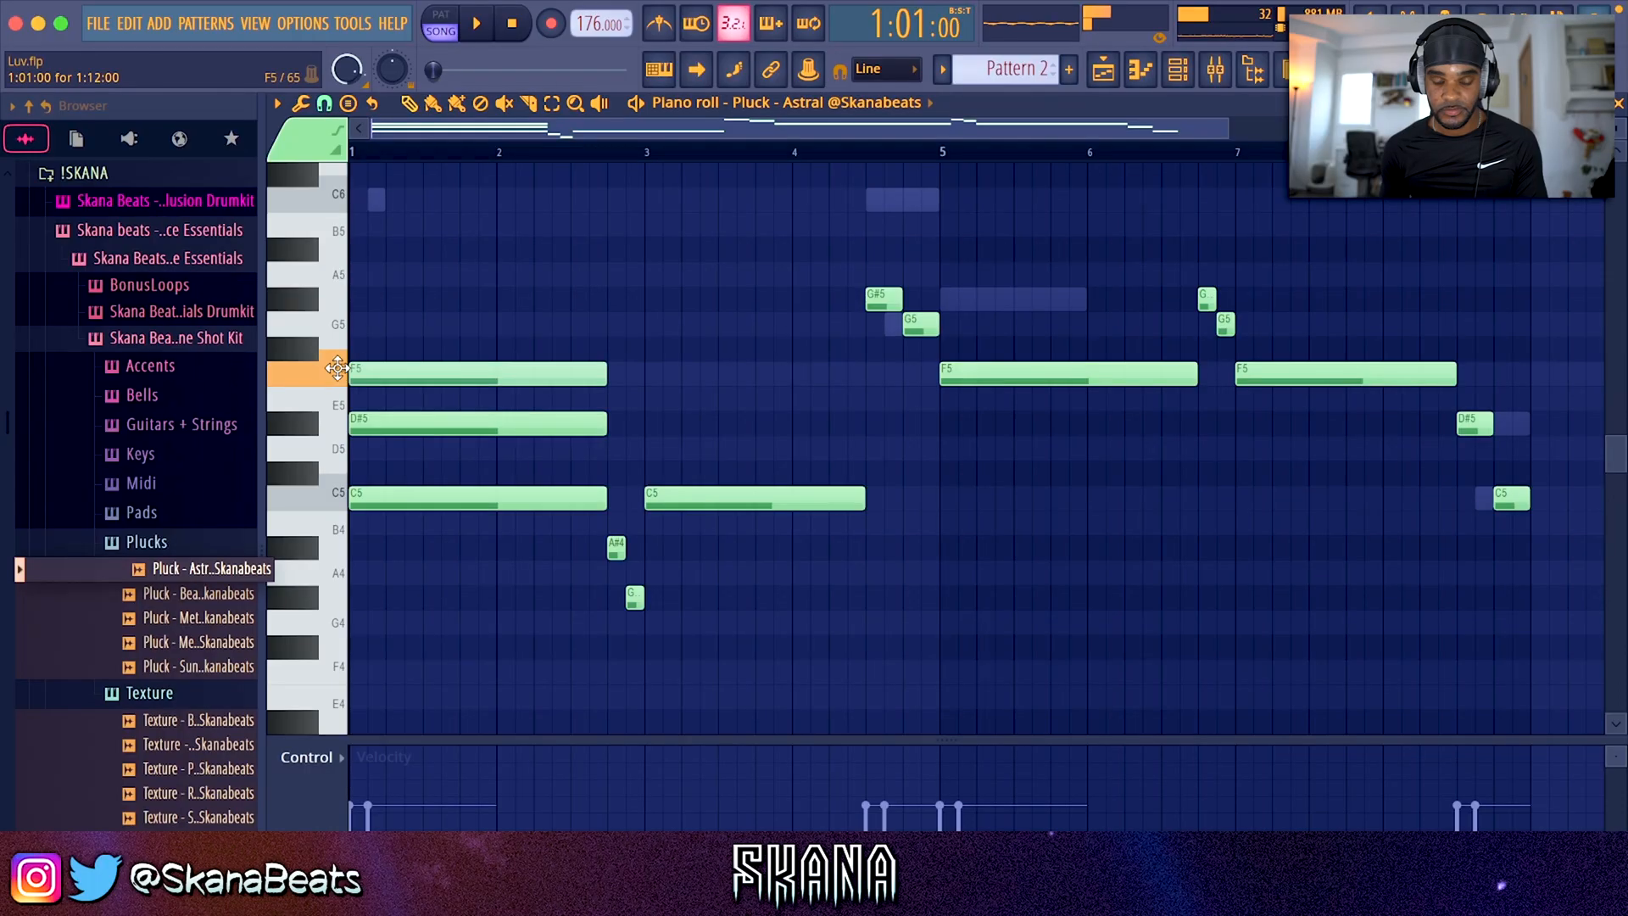
Step: Build a chord at bar 1 by stacking F5, G#5 and C6 above the opening C5 note
{"action": "left_click_drag", "start_coordinate": [337, 367], "coordinate": [341, 325]}
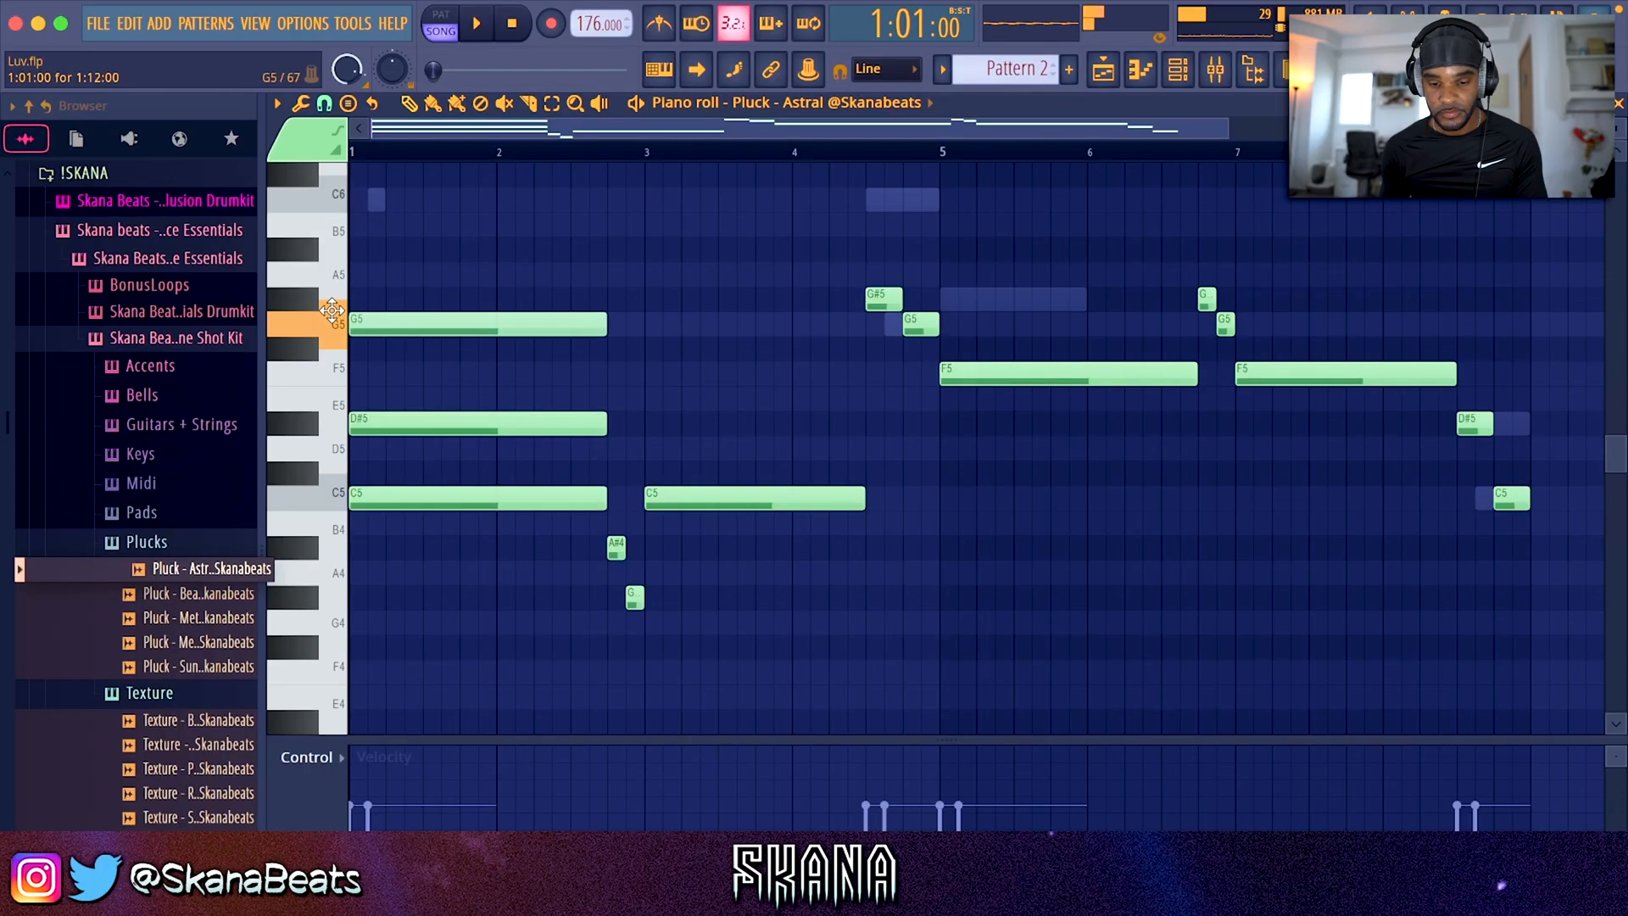
{"action": "key", "text": "space"}
{"action": "left_click_drag", "start_coordinate": [457, 325], "coordinate": [450, 283]}
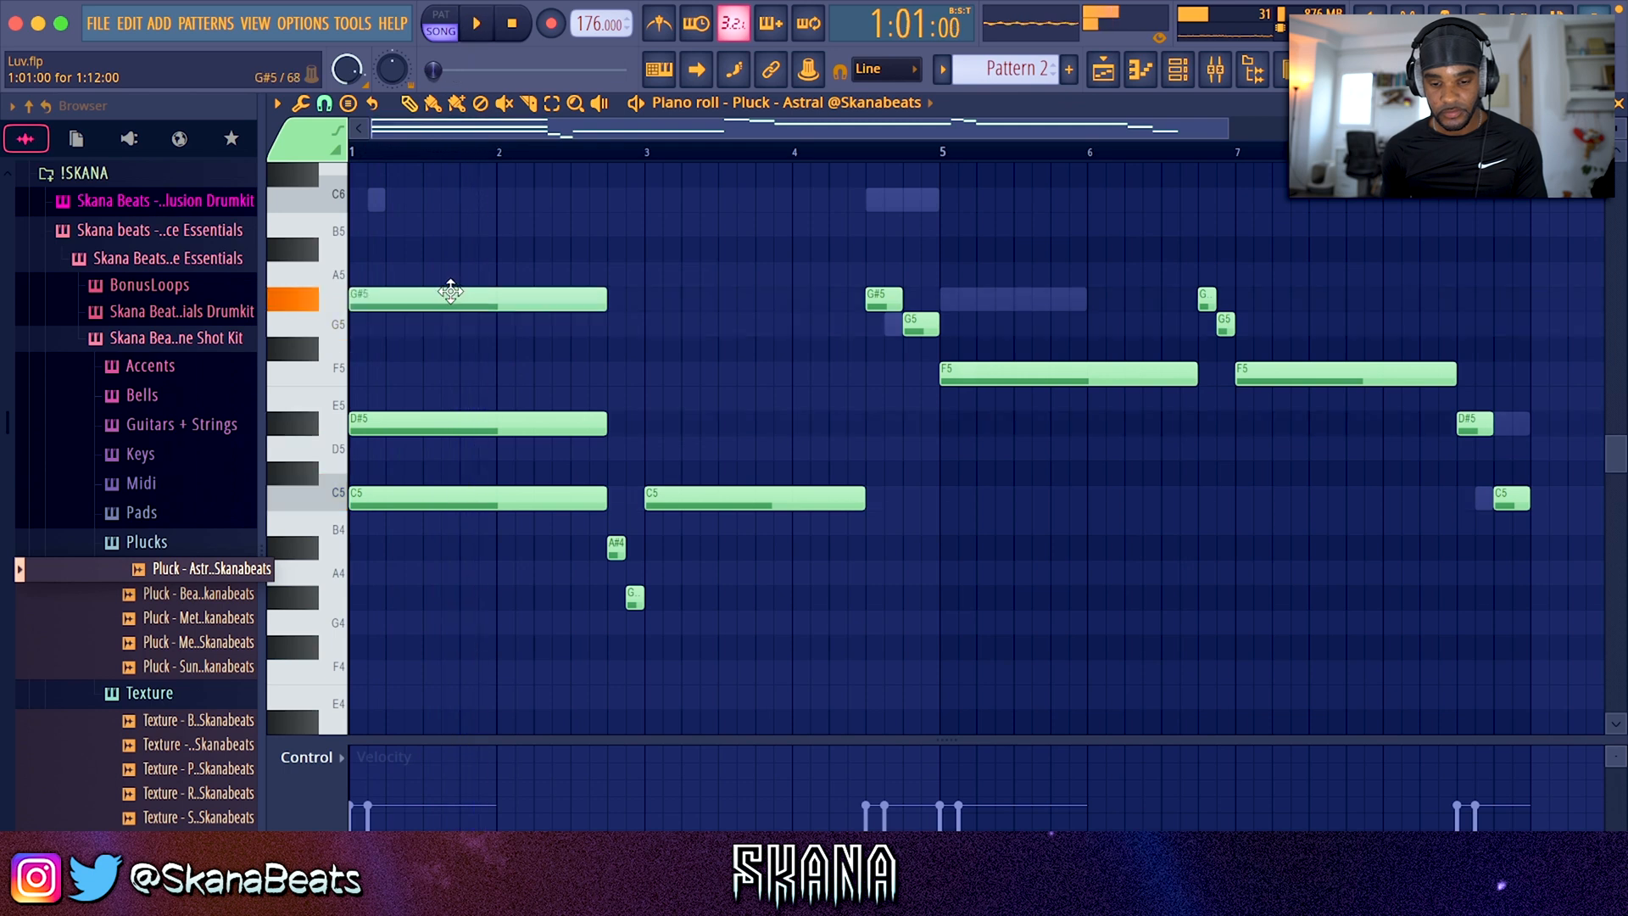
{"action": "left_click_drag", "start_coordinate": [552, 425], "coordinate": [545, 367]}
{"action": "key", "text": "space"}
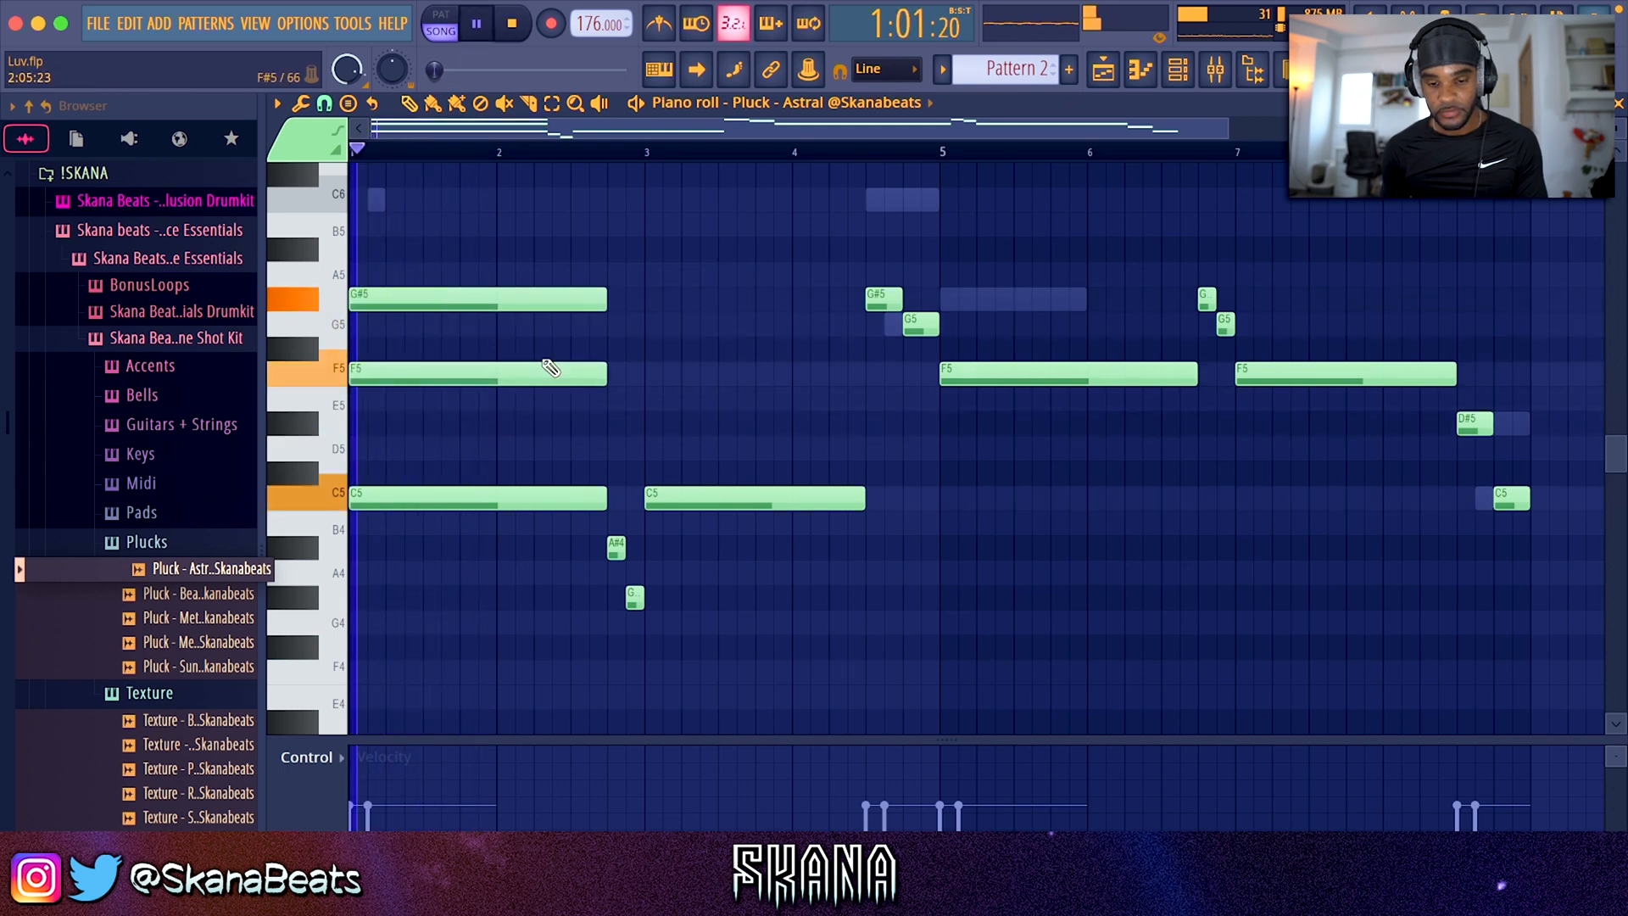
{"action": "left_click", "coordinate": [365, 200]}
{"action": "key", "text": "space"}
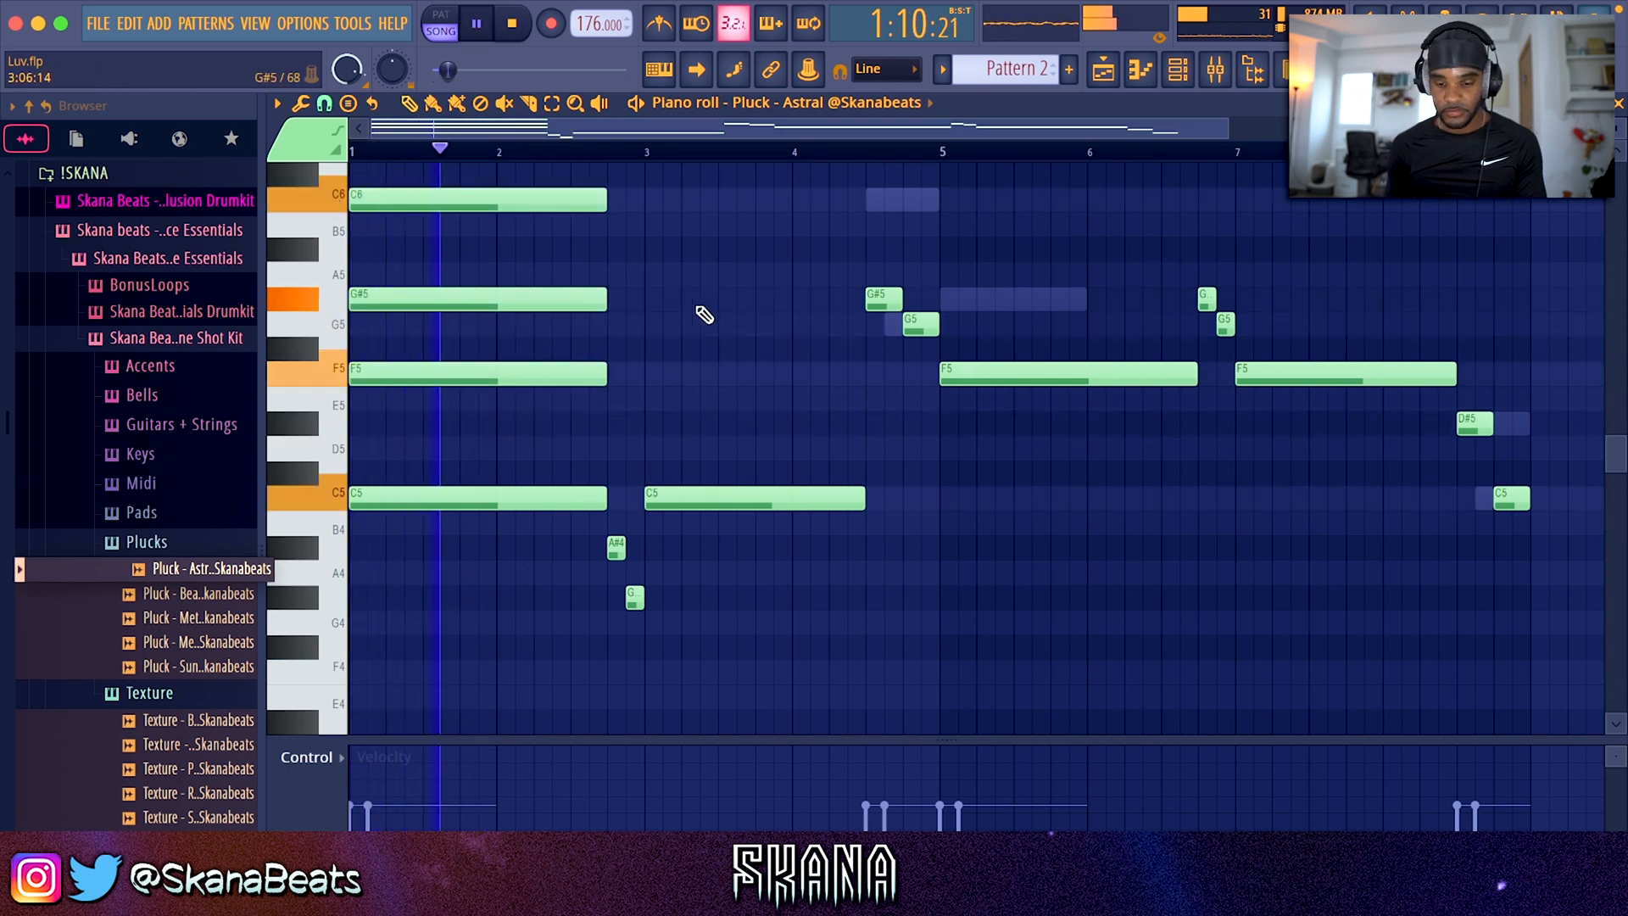
Step: Build a chord at bar 3 by adding D#5 and G5 above the C5 note
{"action": "left_click", "coordinate": [652, 373]}
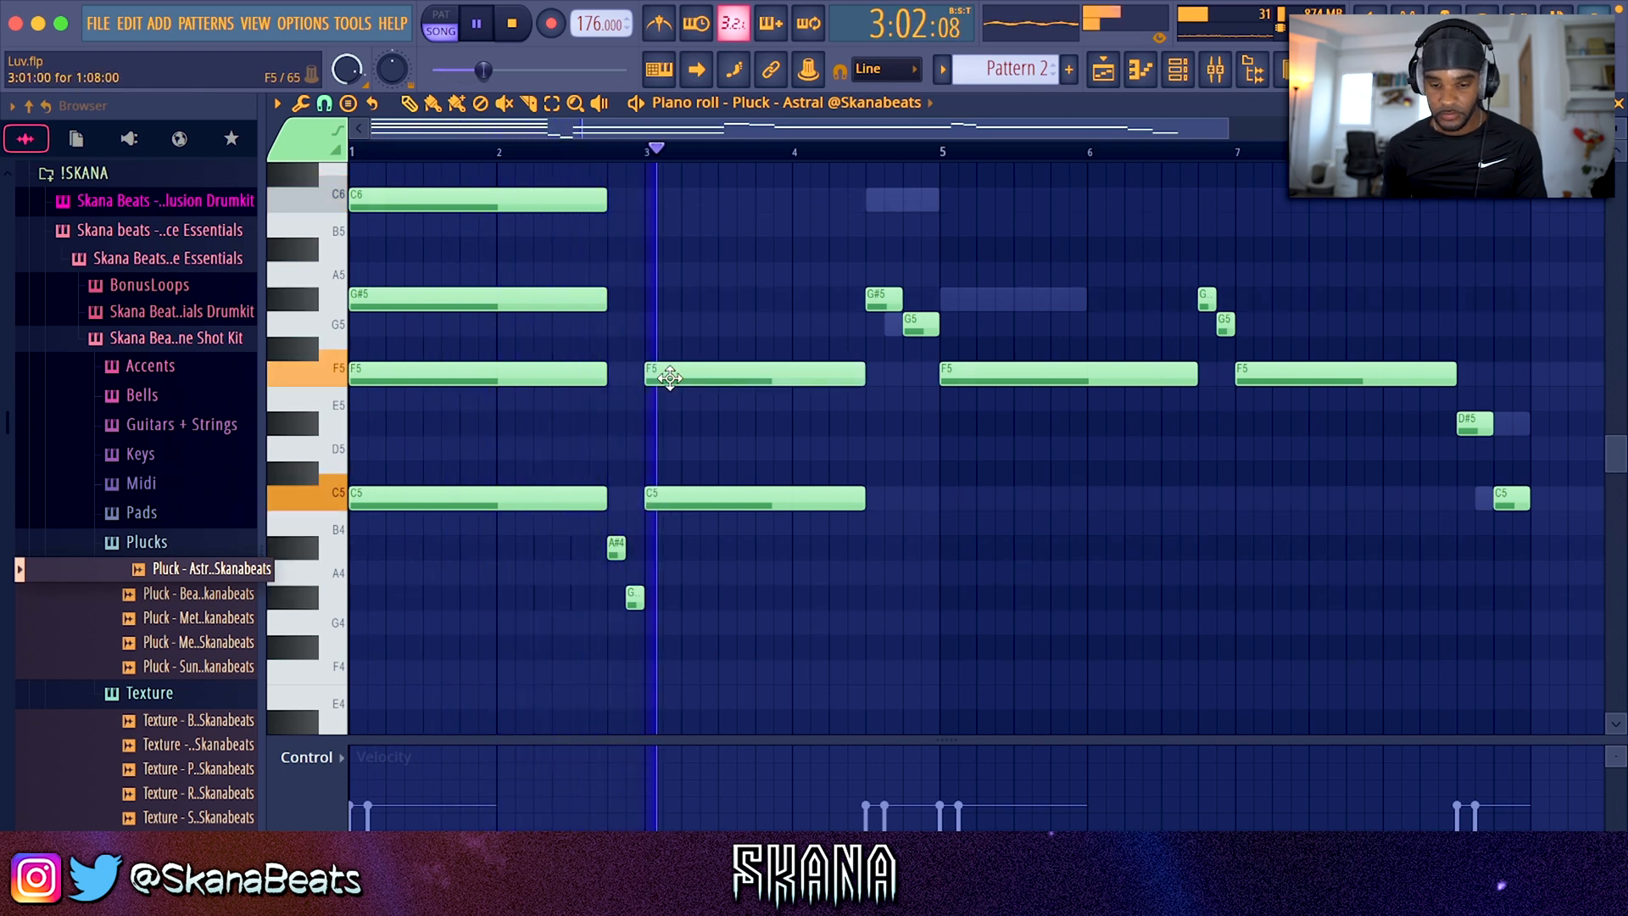
{"action": "key", "text": "space"}
{"action": "left_click", "coordinate": [646, 293]}
{"action": "left_click_drag", "start_coordinate": [643, 286], "coordinate": [712, 416]}
{"action": "key", "text": "space"}
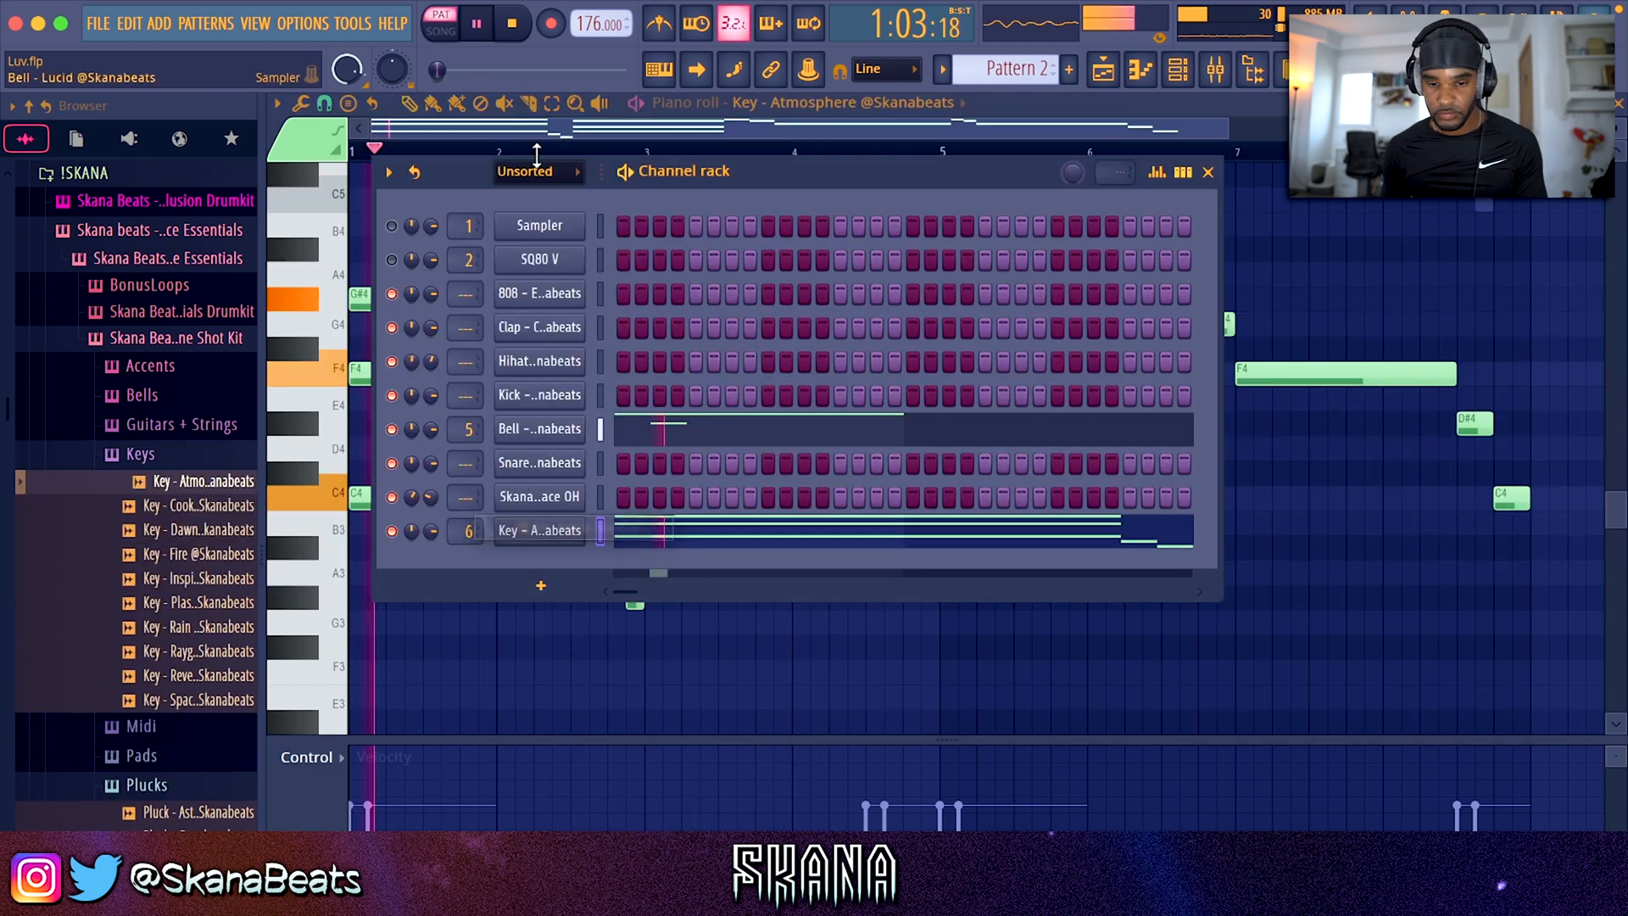
Step: Switch playback to song mode, then add a C5 atop the Key - Atmosphere chord at bar 1, matching the chord's length
{"action": "key", "text": "space"}
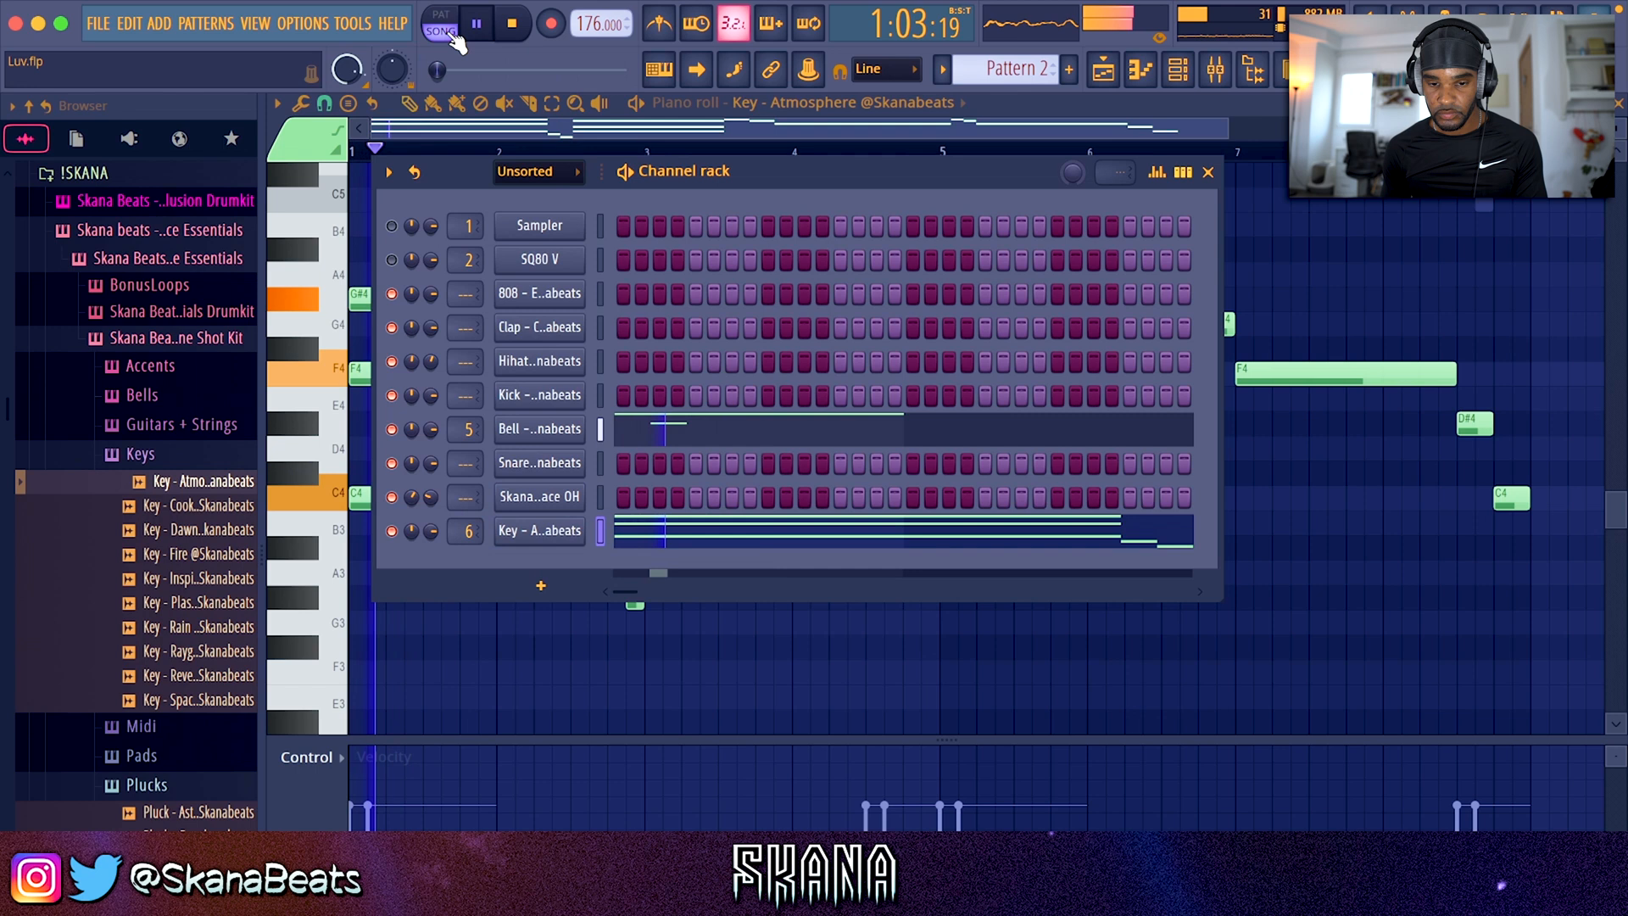
{"action": "left_click", "coordinate": [1294, 264]}
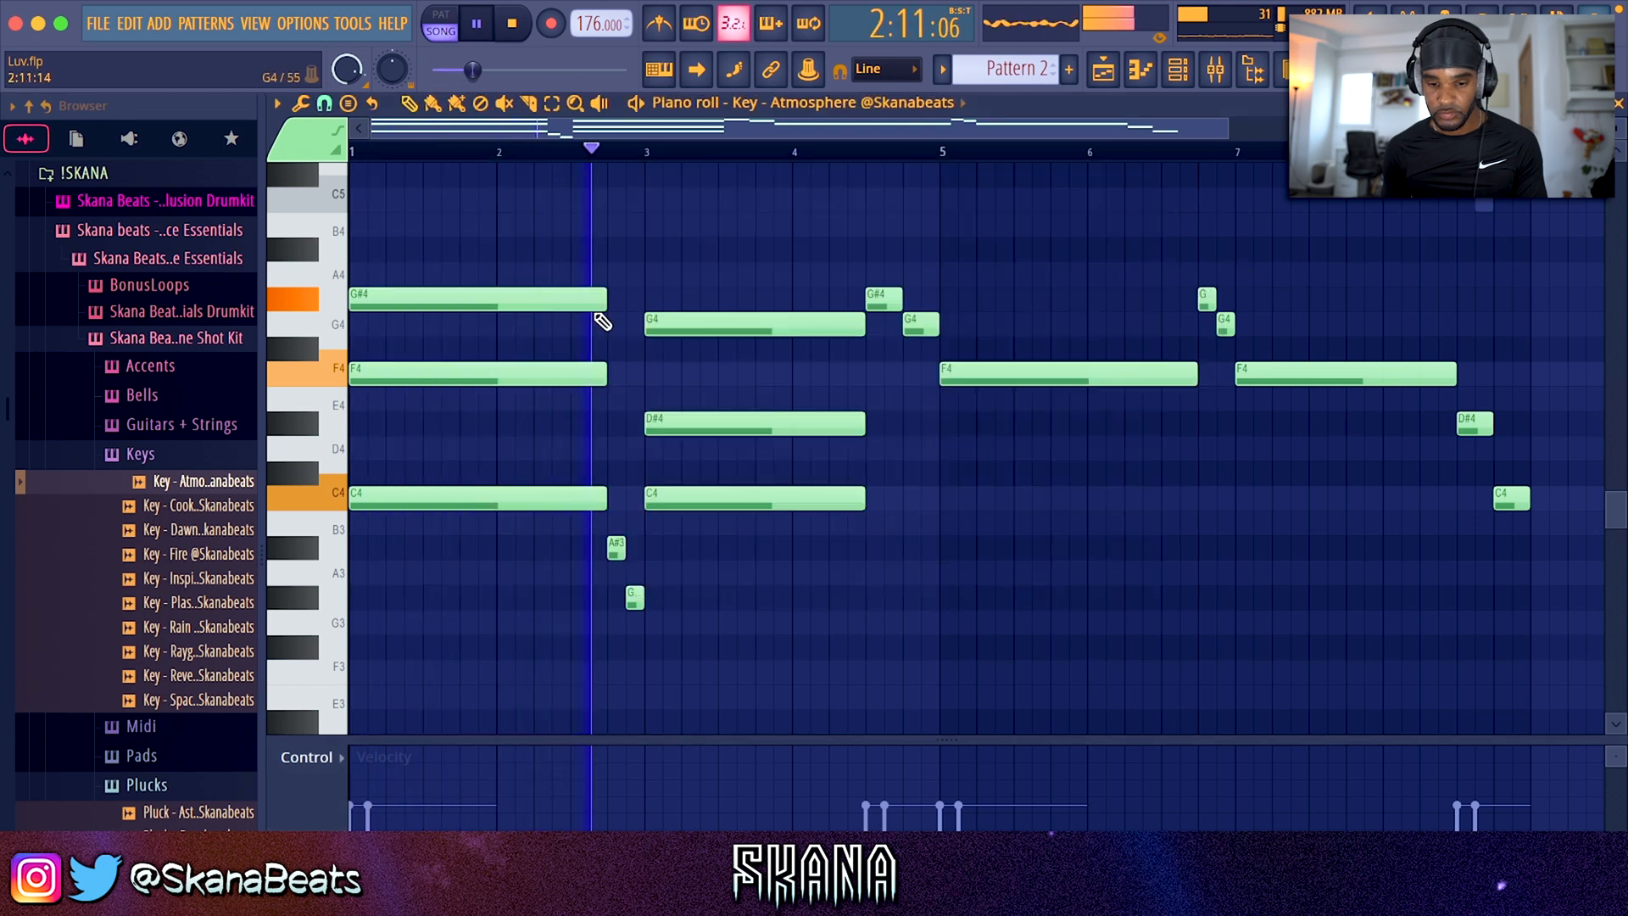
{"action": "key", "text": "space"}
{"action": "left_click_drag", "start_coordinate": [374, 222], "coordinate": [335, 201]}
{"action": "key", "text": "space"}
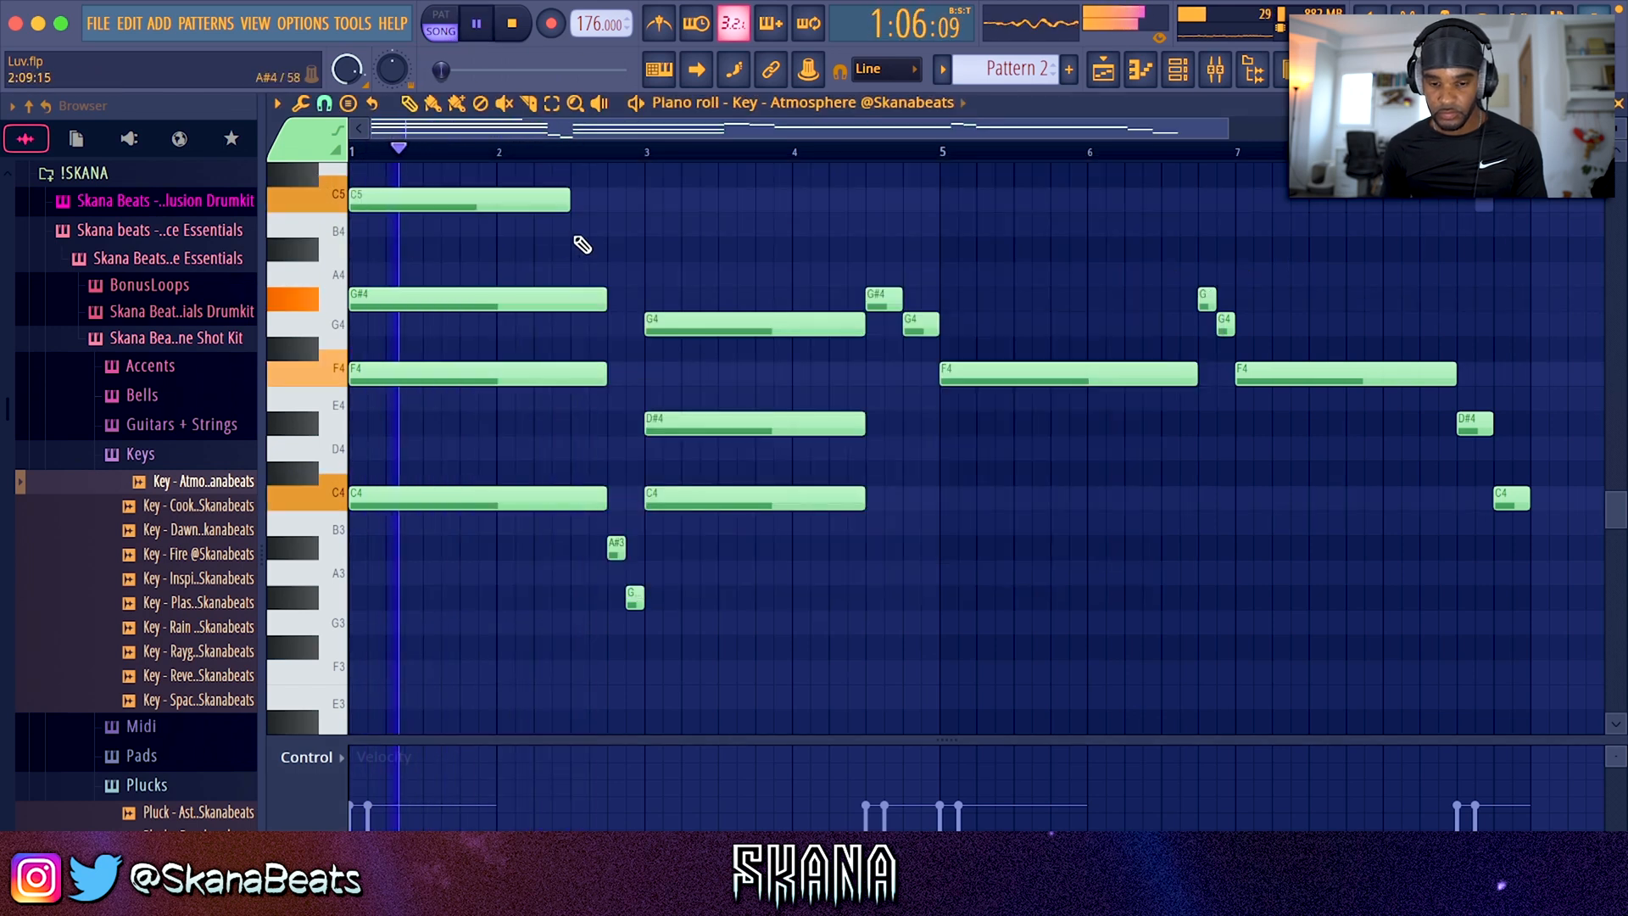
{"action": "left_click_drag", "start_coordinate": [565, 203], "coordinate": [603, 205]}
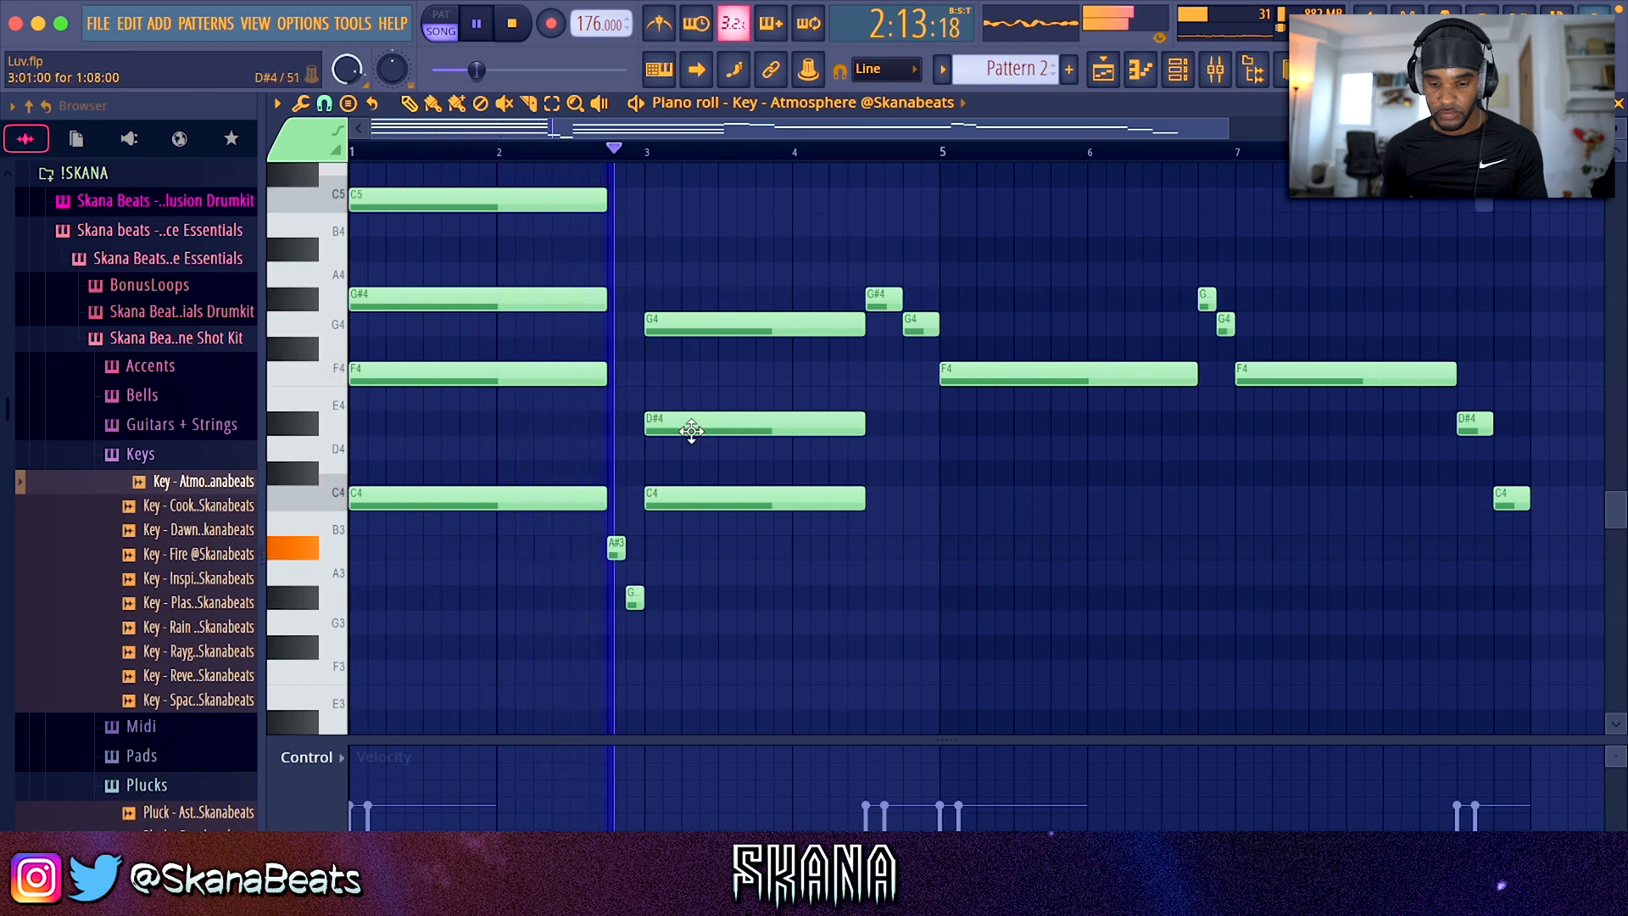
{"action": "key", "text": "space"}
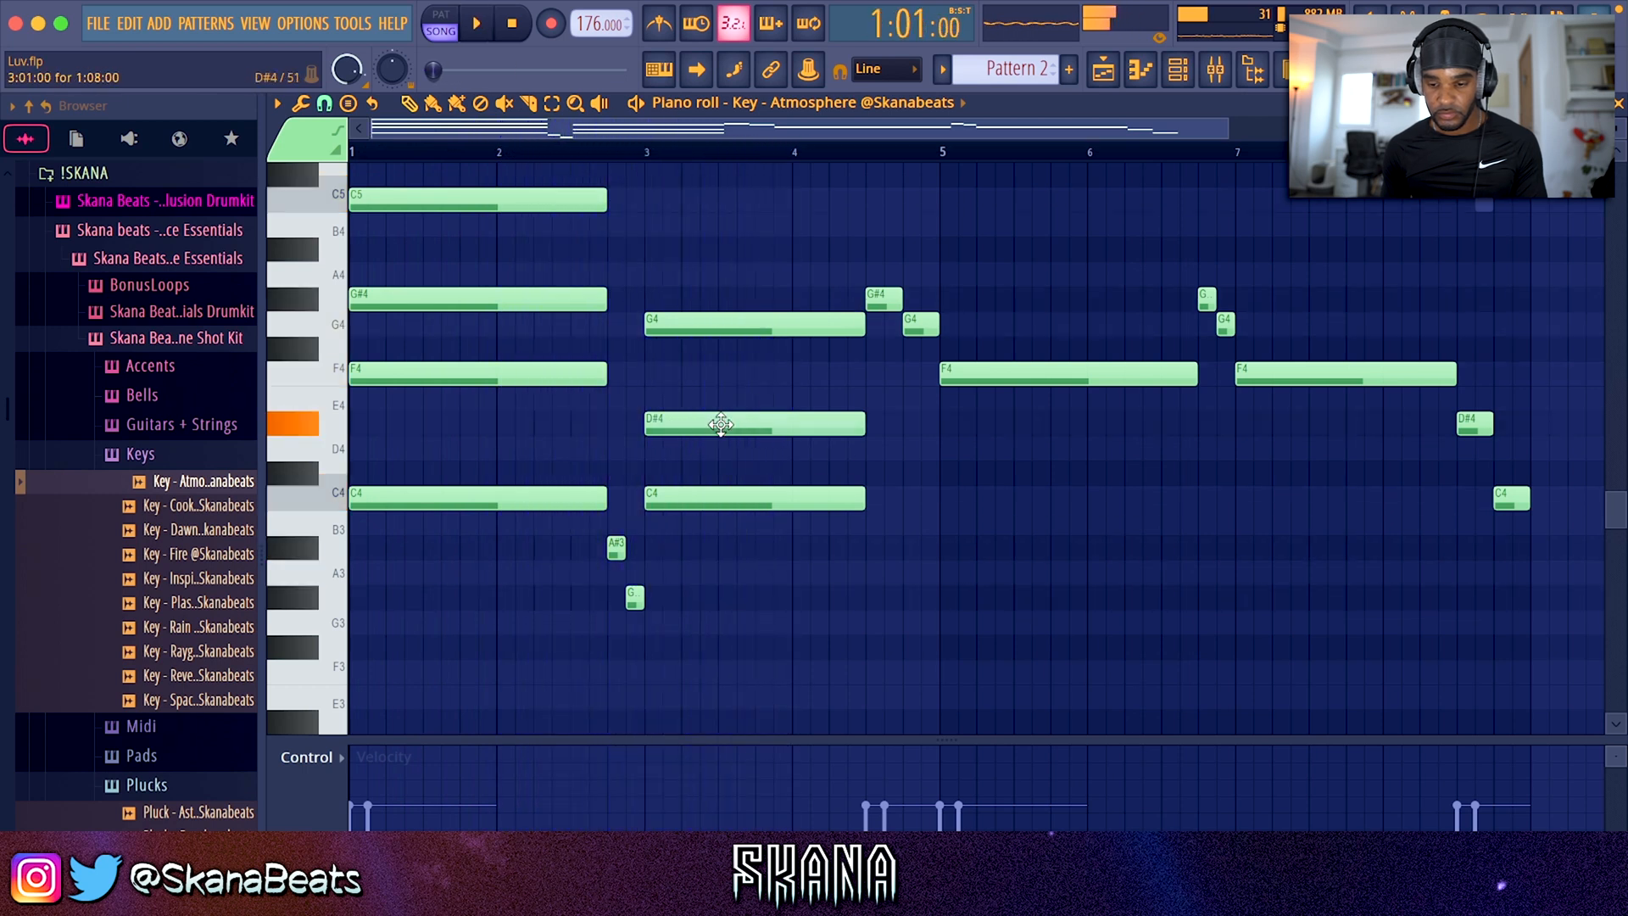
Step: Raise the bar 3 chord's D#4 to F4, then fill the second half of bar 4 with a D#4 and a lengthened C4
{"action": "left_click_drag", "start_coordinate": [715, 425], "coordinate": [715, 376]}
{"action": "key", "text": "space"}
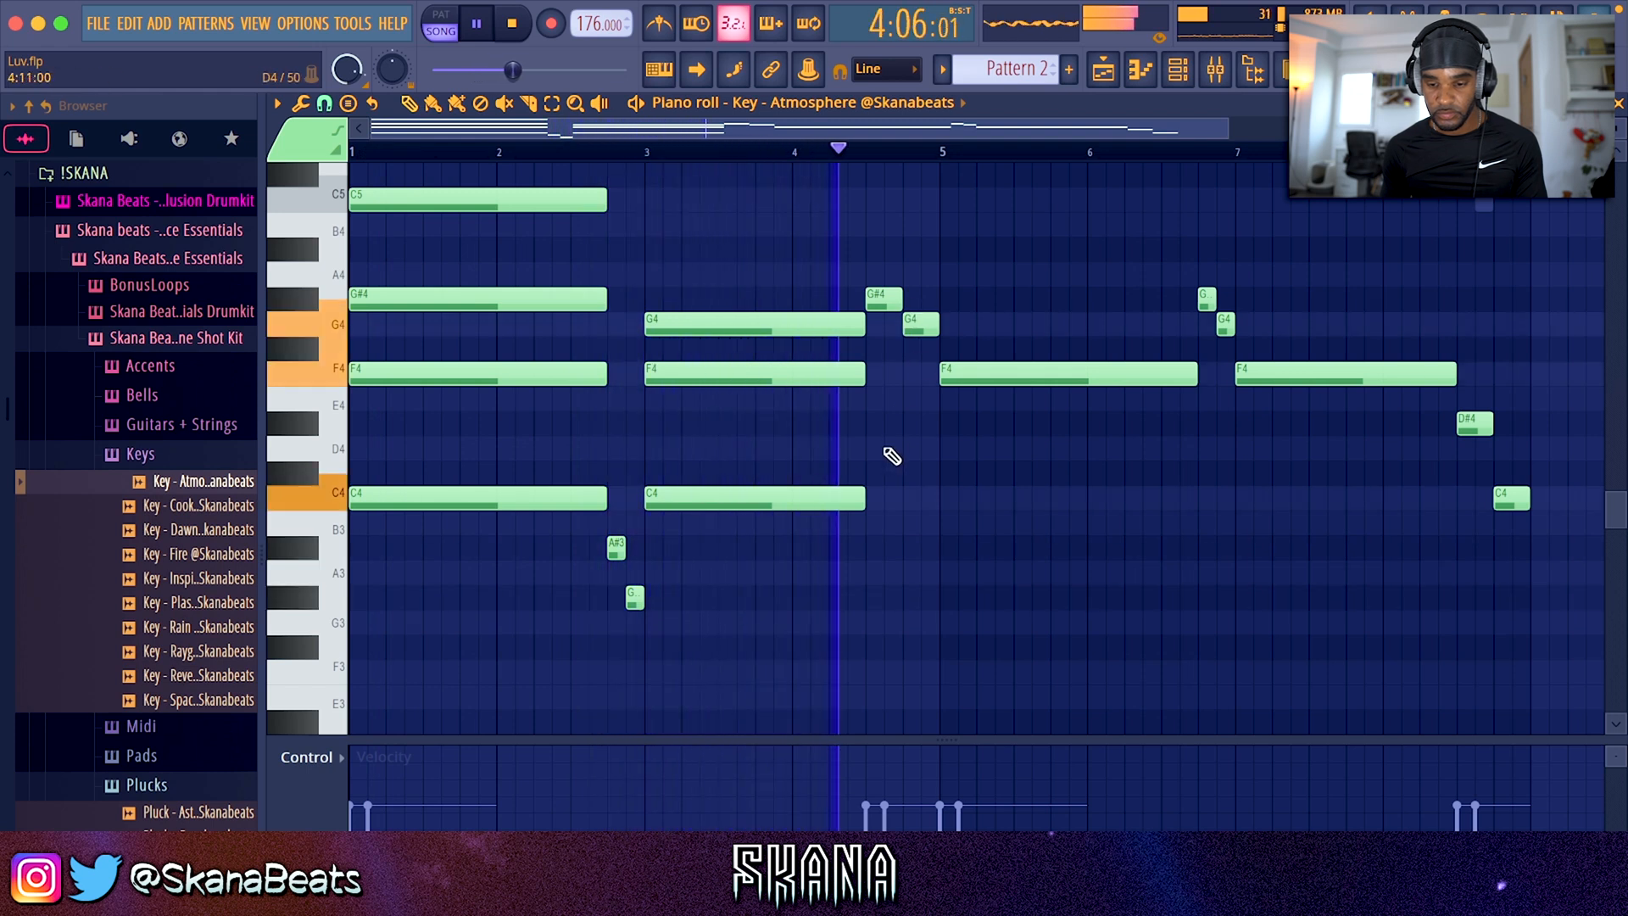
{"action": "left_click", "coordinate": [867, 447]}
{"action": "key", "text": "space"}
{"action": "left_click_drag", "start_coordinate": [913, 443], "coordinate": [918, 410]}
{"action": "key", "text": "space"}
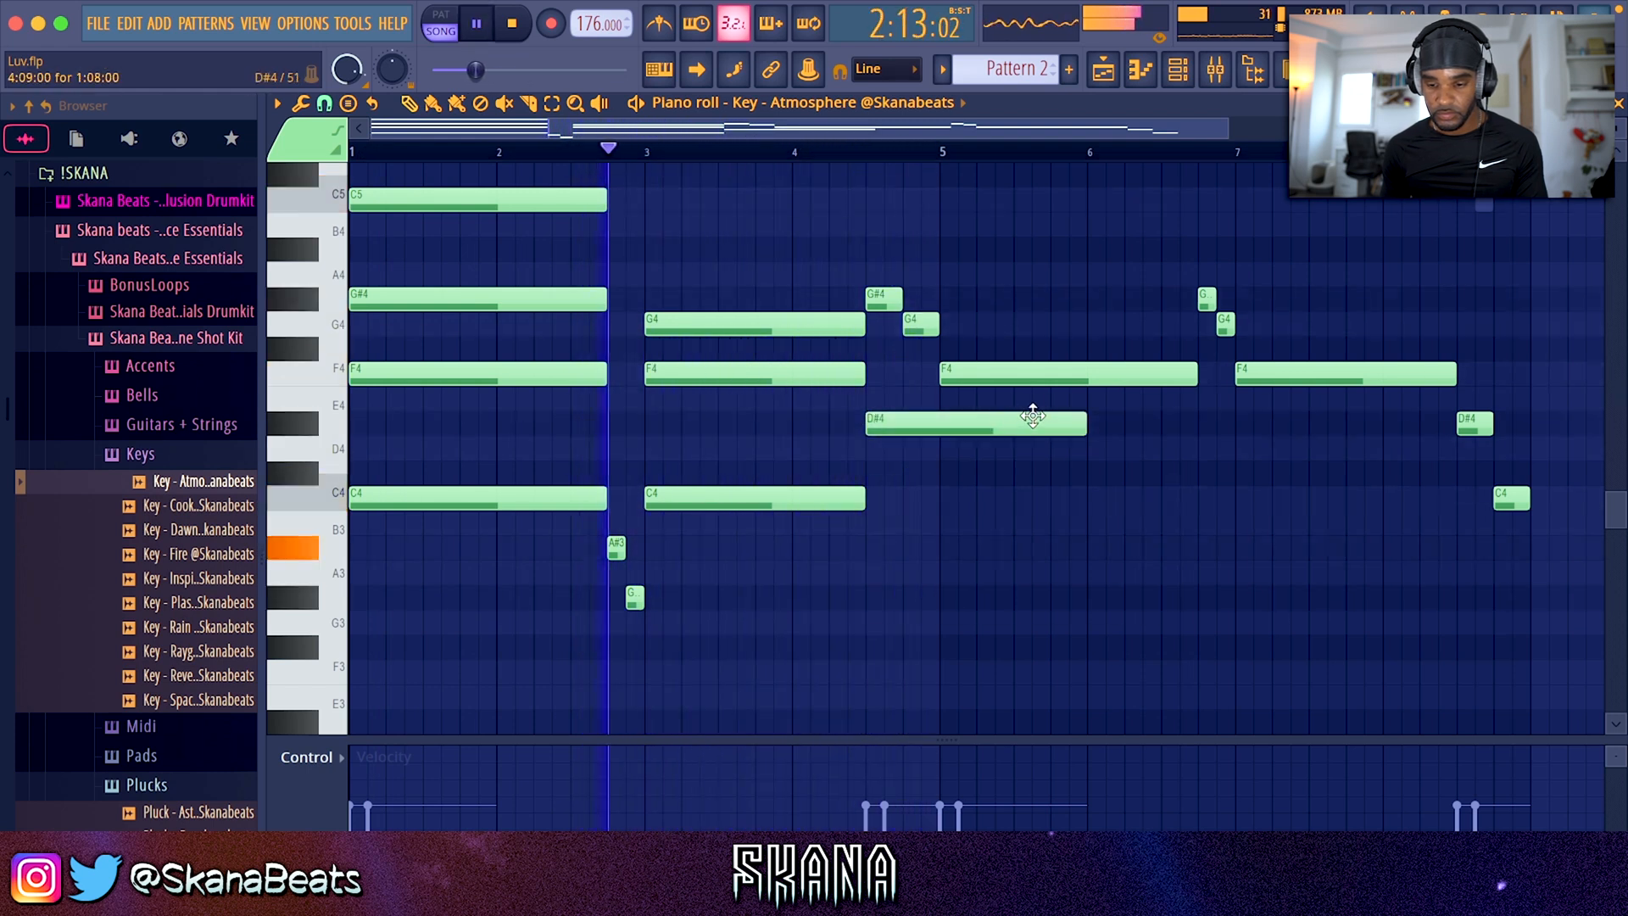
{"action": "left_click_drag", "start_coordinate": [1086, 424], "coordinate": [942, 423]}
{"action": "left_click_drag", "start_coordinate": [865, 499], "coordinate": [939, 499]}
Step: Build a chord at bar 5 by adding C4 and G#3 below the F4, and add a low G#3 at bar 7
{"action": "left_click_drag", "start_coordinate": [986, 369], "coordinate": [948, 324]}
{"action": "key", "text": "space"}
{"action": "left_click", "coordinate": [864, 151]}
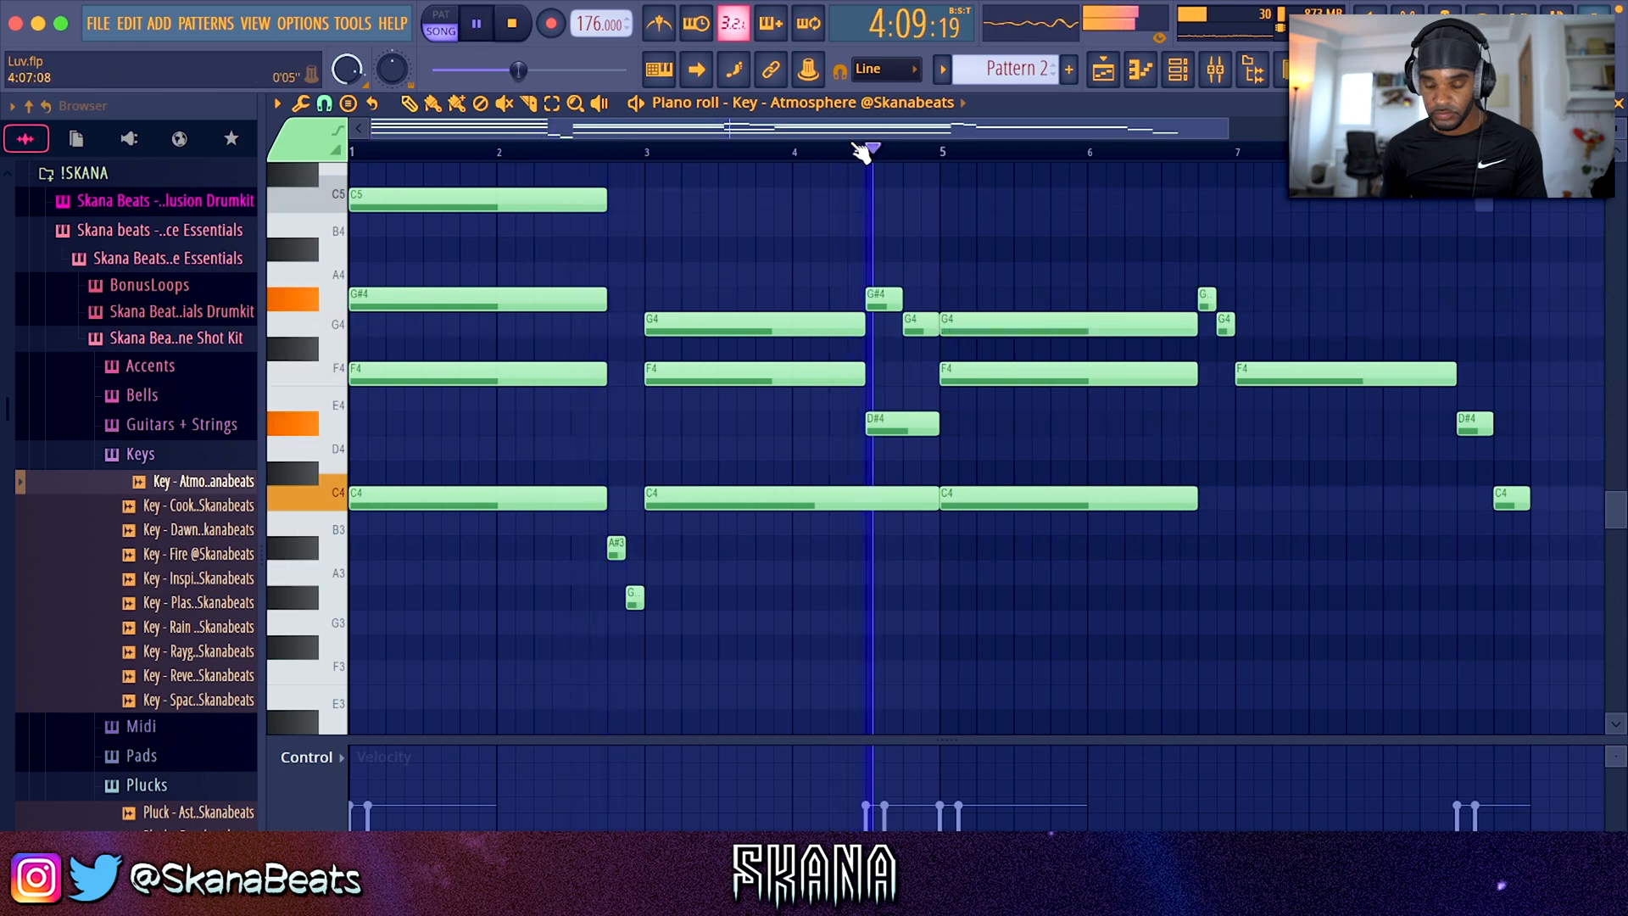
{"action": "left_click_drag", "start_coordinate": [1006, 323], "coordinate": [1034, 594]}
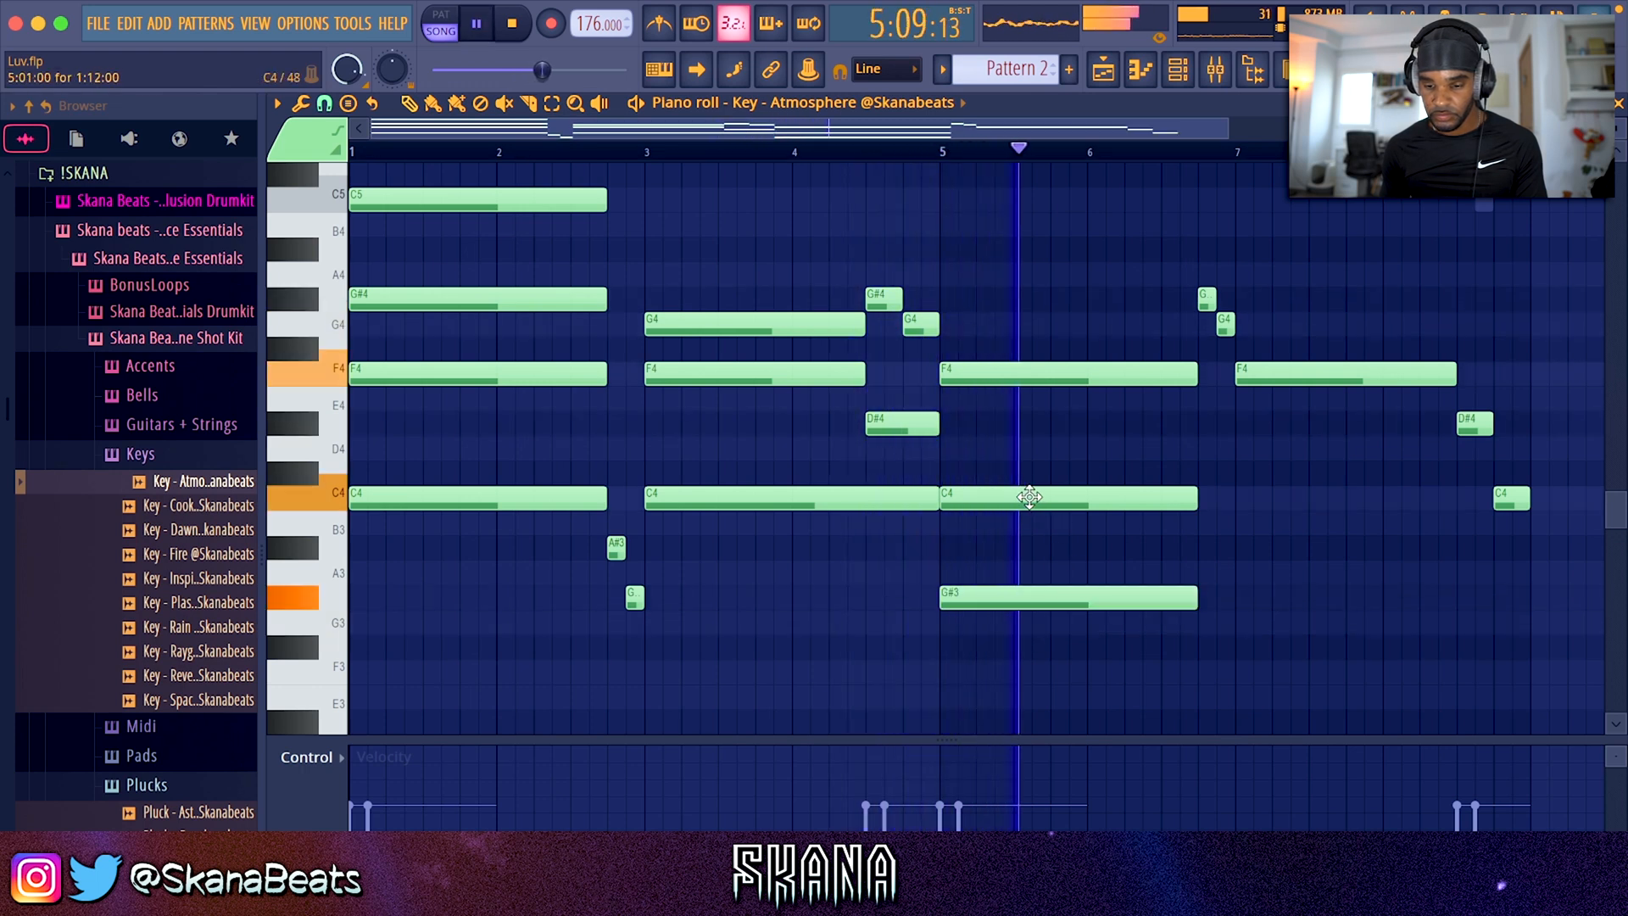
{"action": "left_click_drag", "start_coordinate": [1096, 463], "coordinate": [1363, 588]}
{"action": "left_click", "coordinate": [1280, 461]}
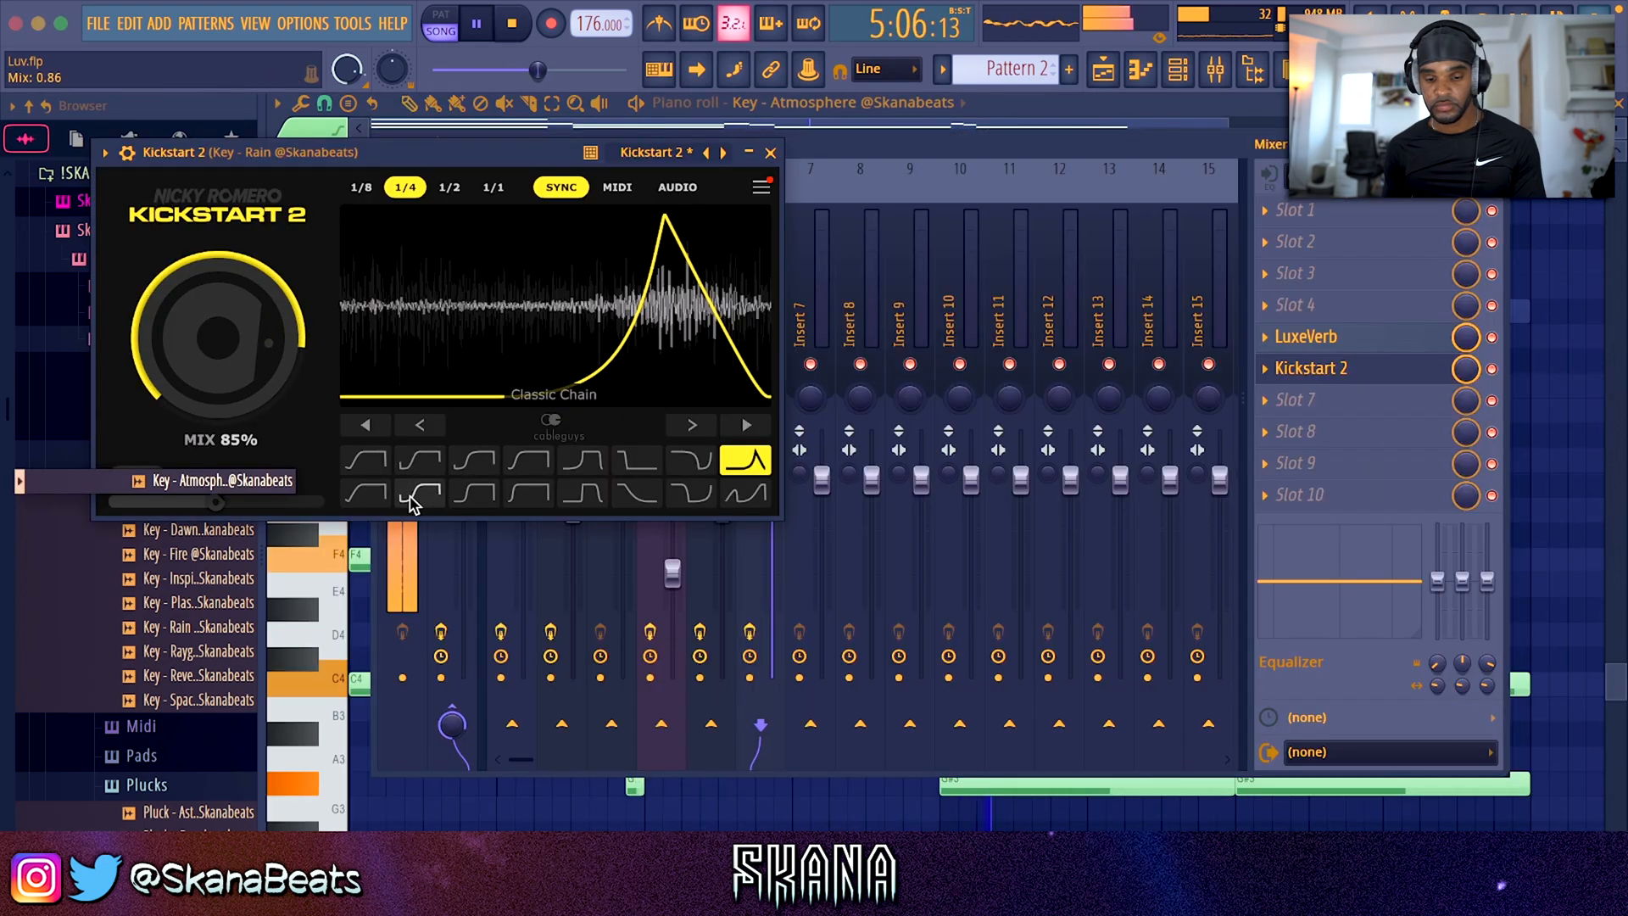
Step: In Kickstart 2, choose the first ducking curve of the second row and set the sidechain rate to 1/2
{"action": "left_click", "coordinate": [377, 498]}
{"action": "left_click_drag", "start_coordinate": [373, 152], "coordinate": [644, 168]}
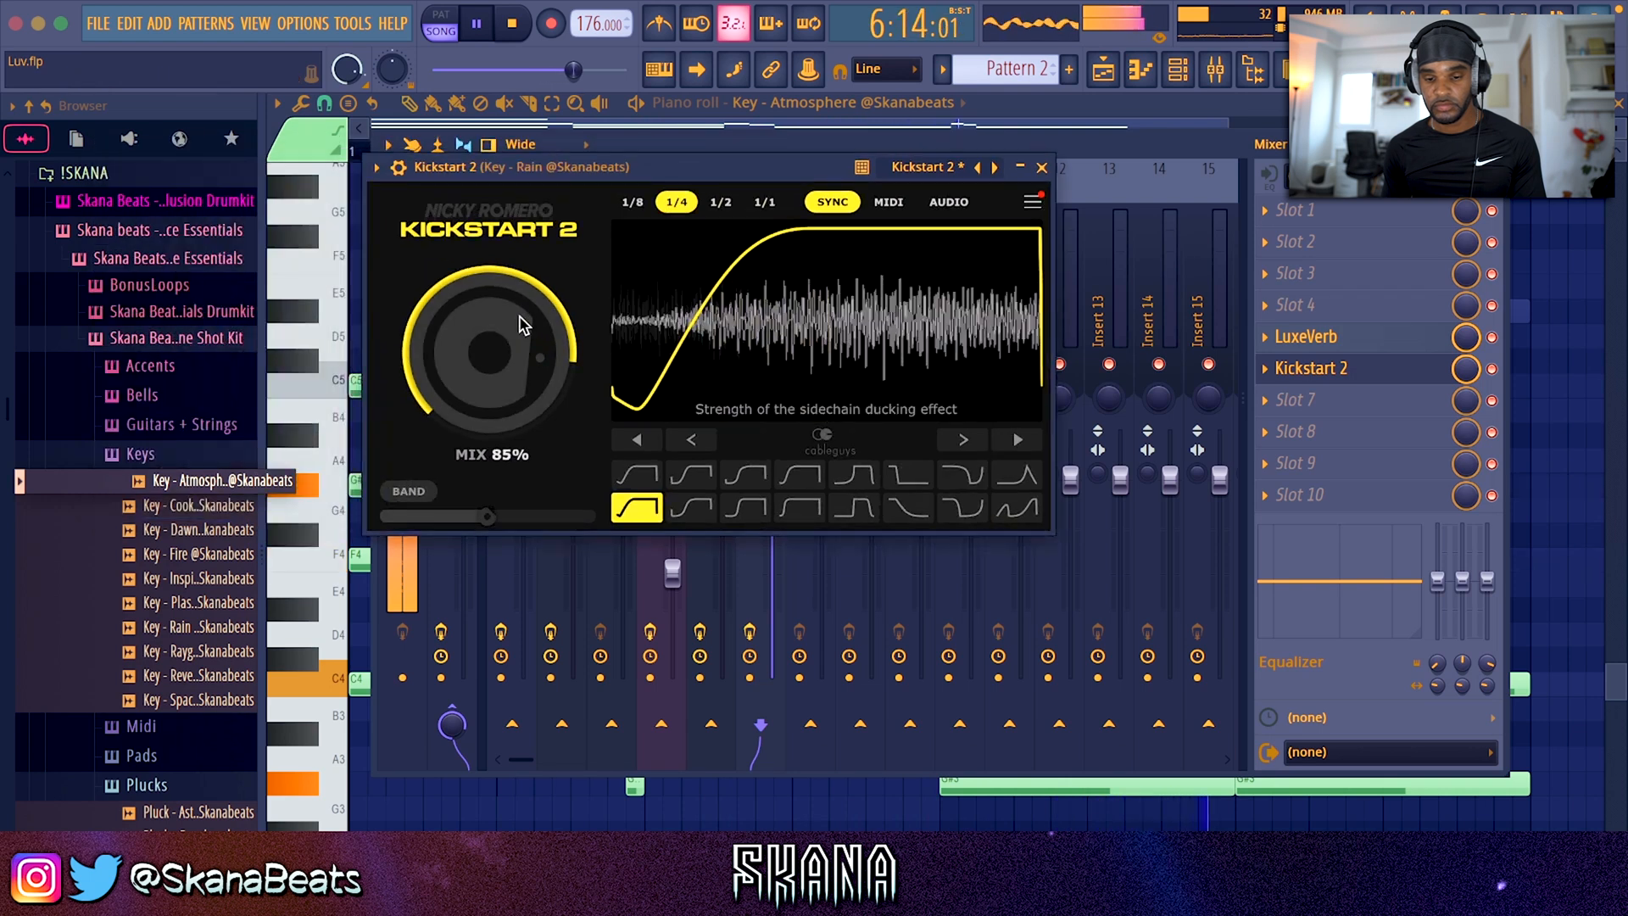
{"action": "left_click", "coordinate": [636, 202]}
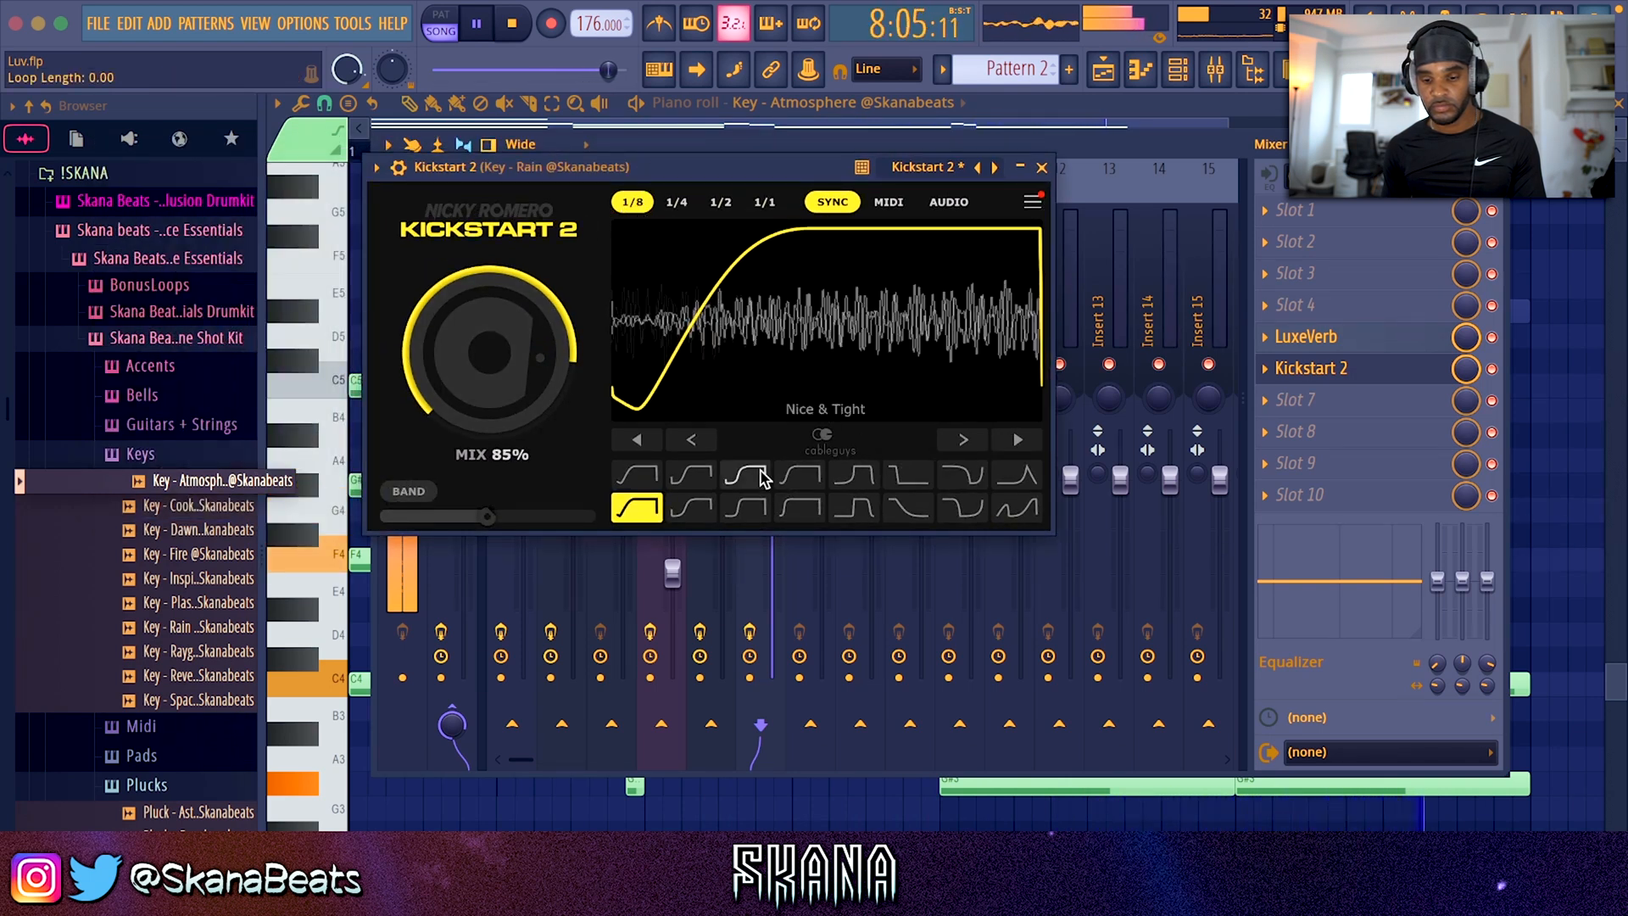
{"action": "left_click", "coordinate": [734, 204]}
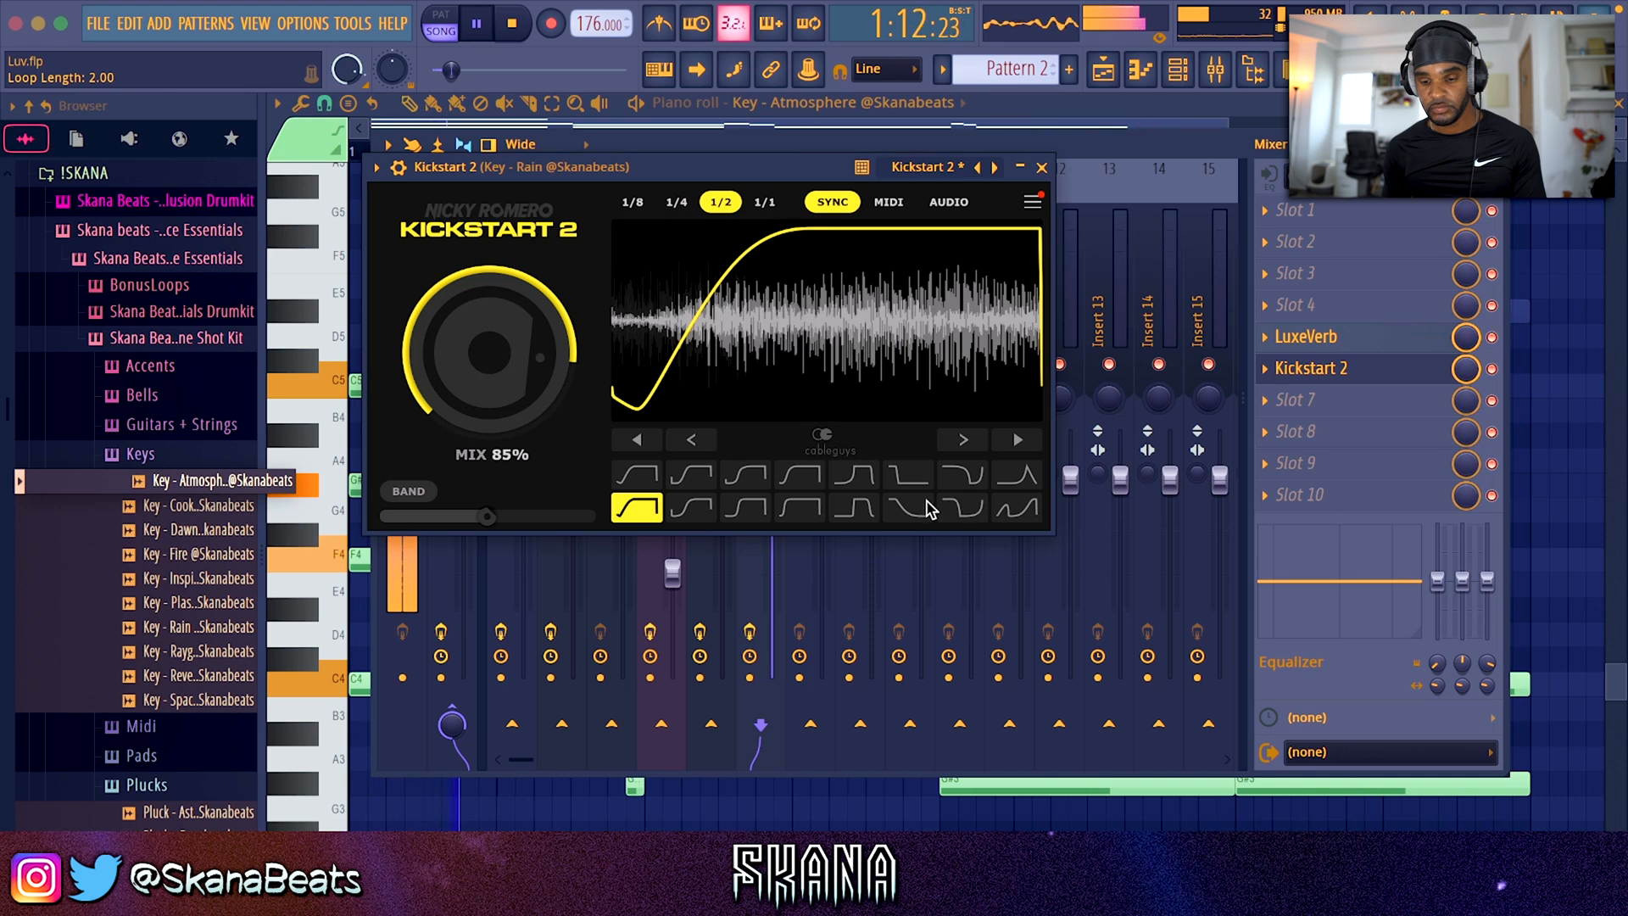
Step: Delete the Kick - Illusion and 808 - Elusive clips at bar 9 in the playlist, and save the project
{"action": "scroll", "coordinate": [490, 352], "scroll_direction": "down", "scroll_amount": 3}
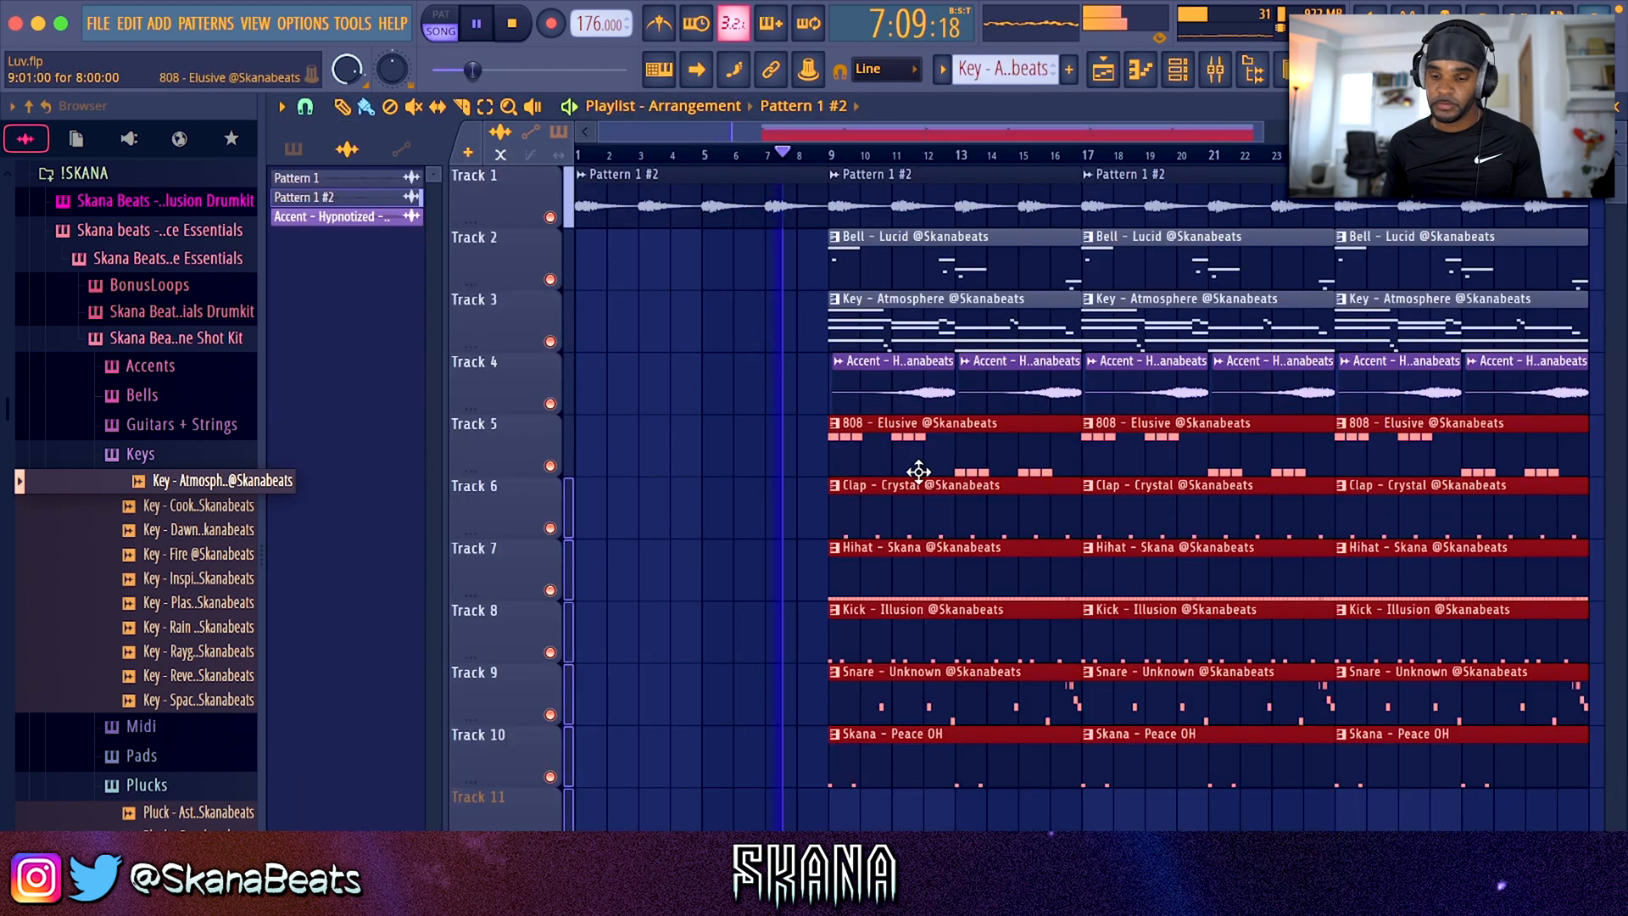
{"action": "left_click", "coordinate": [918, 472]}
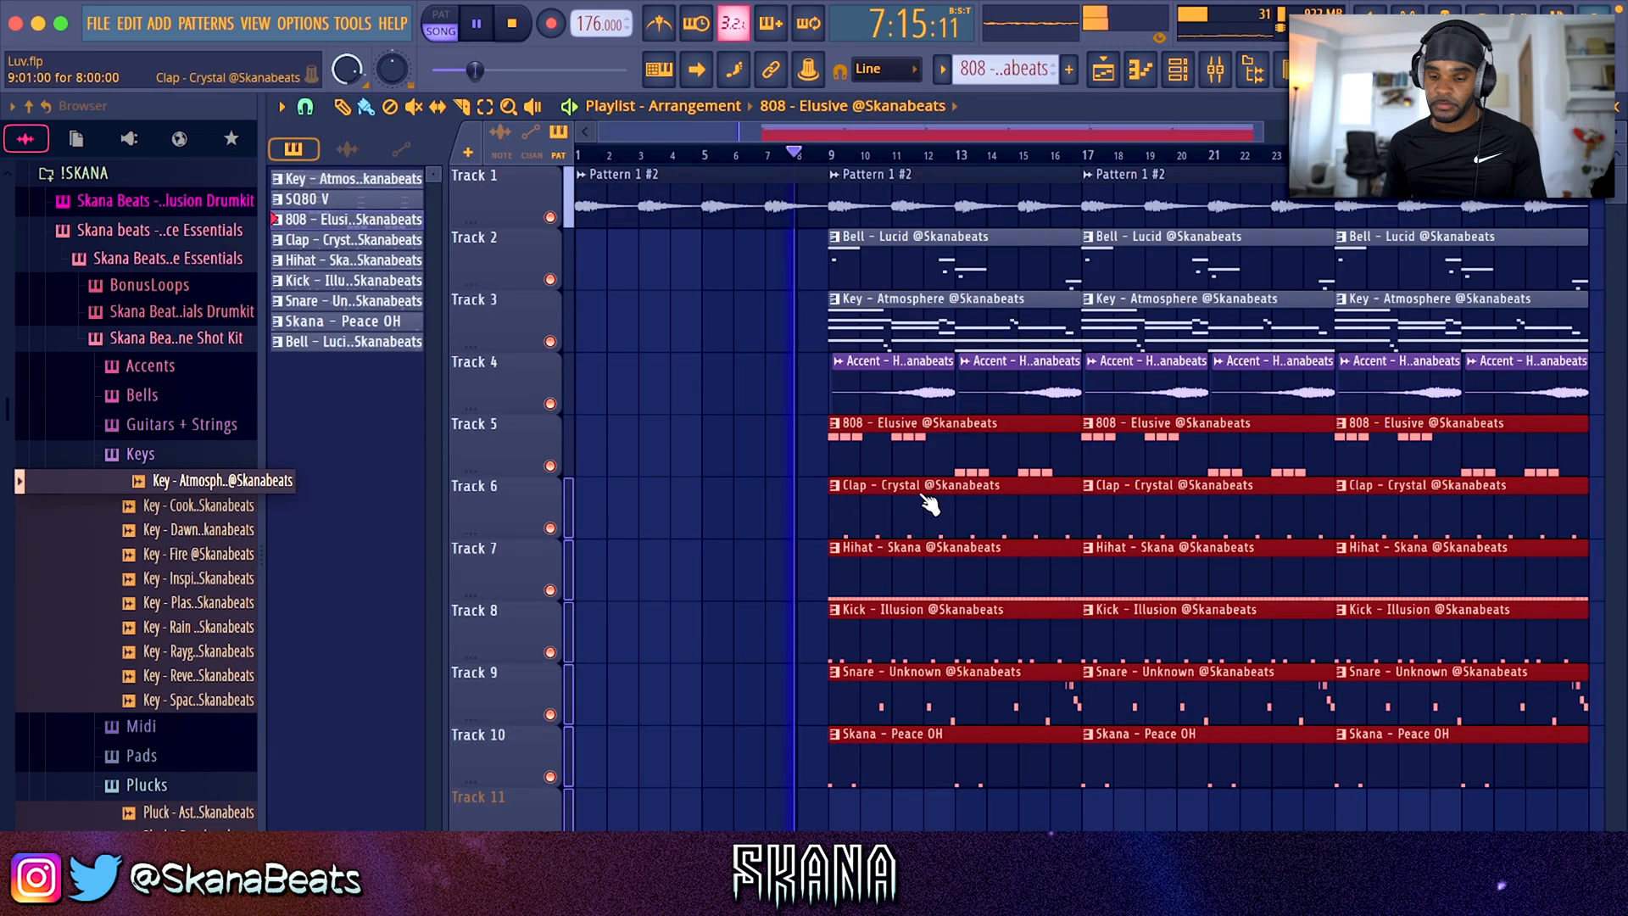
{"action": "right_click", "coordinate": [871, 646]}
{"action": "right_click", "coordinate": [914, 440]}
{"action": "scroll", "coordinate": [914, 440], "scroll_direction": "down", "scroll_amount": 4}
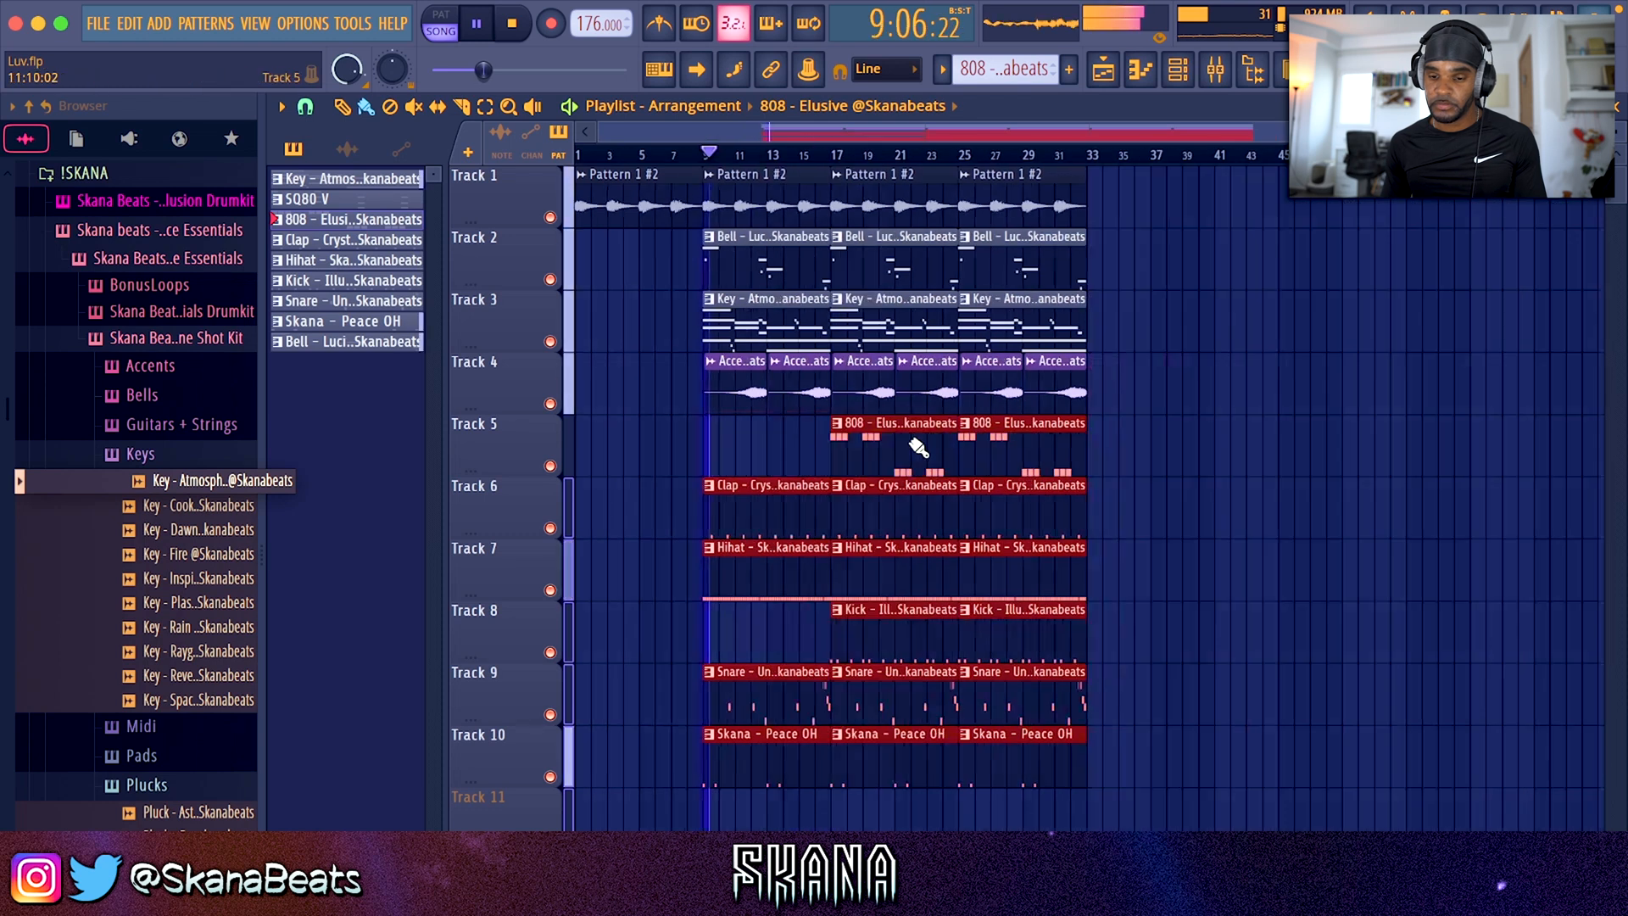
{"action": "key", "text": "super+s"}
{"action": "left_click", "coordinate": [1096, 446]}
Step: Hide the browser and delete the Bell - Lucid clip at bar 9 on Track 2
{"action": "left_click", "coordinate": [1255, 72]}
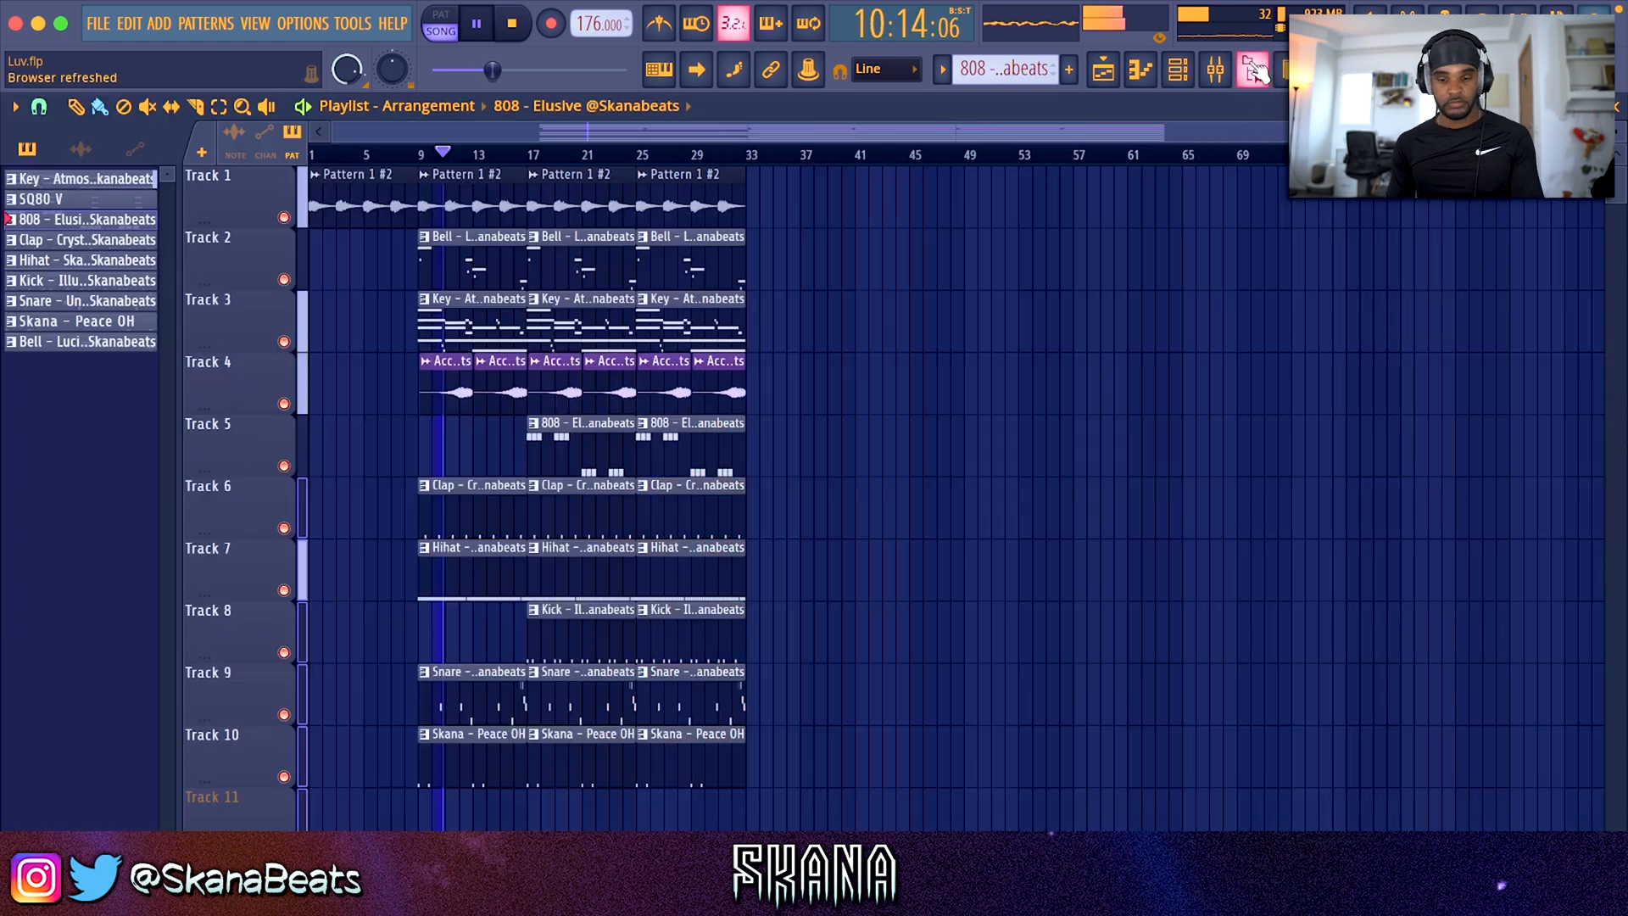
{"action": "scroll", "coordinate": [836, 280], "scroll_direction": "up", "scroll_amount": 5}
{"action": "right_click", "coordinate": [836, 277]}
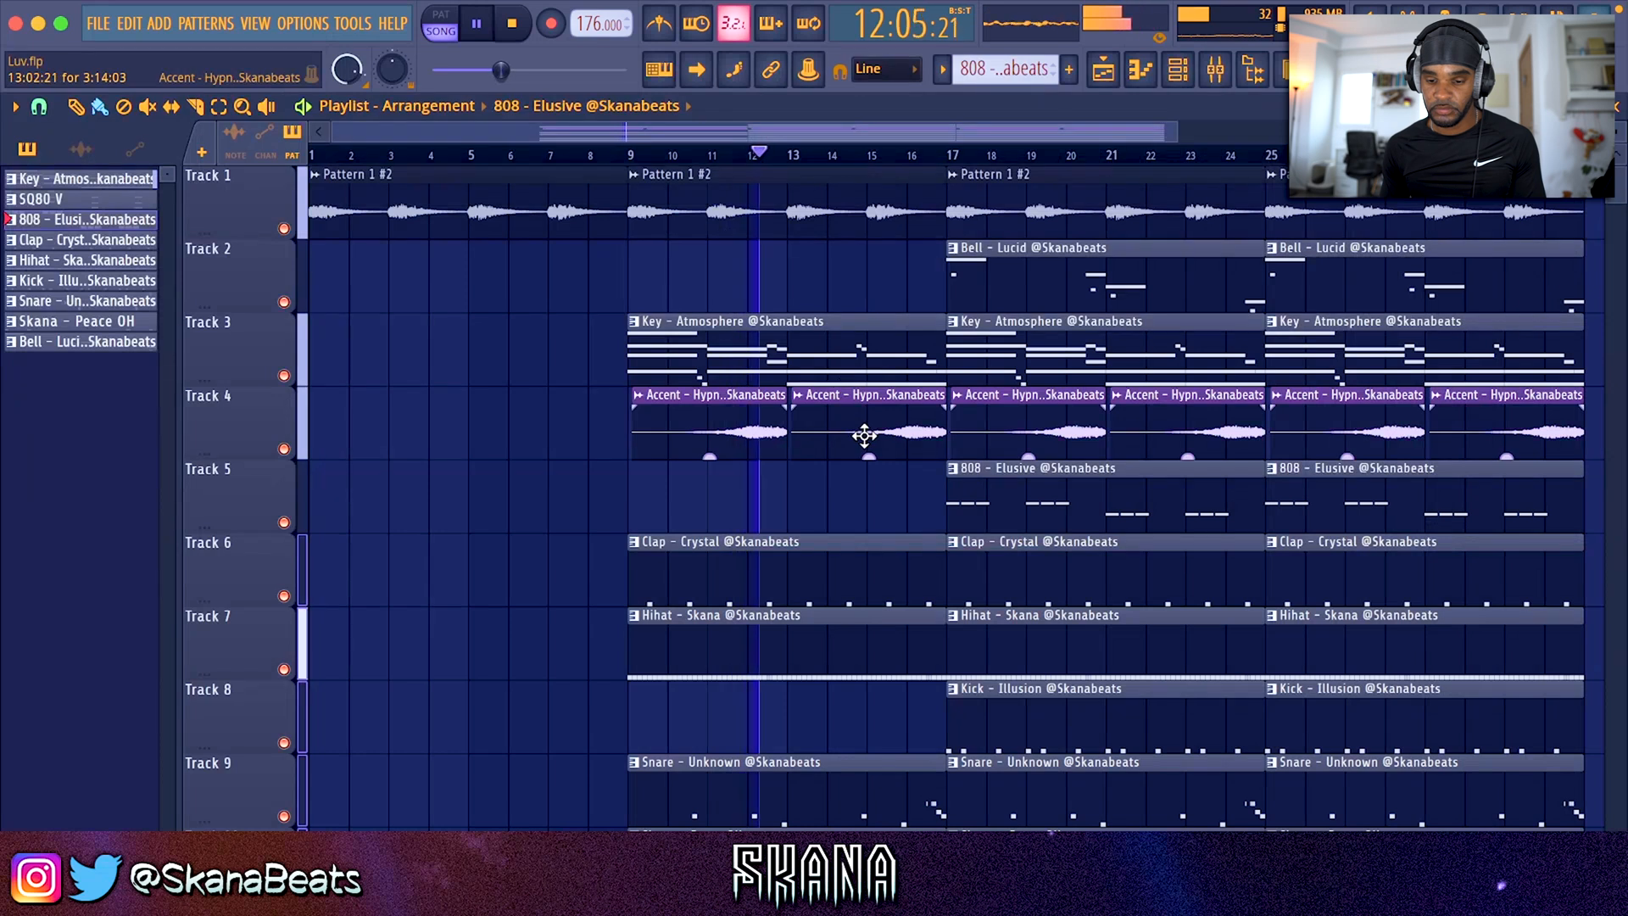
Step: Delete the two Accent clips between bars 9 and 17 on Track 4, and save the project
{"action": "left_click_drag", "start_coordinate": [727, 421], "coordinate": [853, 421]}
{"action": "key", "text": "Delete"}
{"action": "scroll", "coordinate": [853, 421], "scroll_direction": "down", "scroll_amount": 3}
{"action": "key", "text": "super+s"}
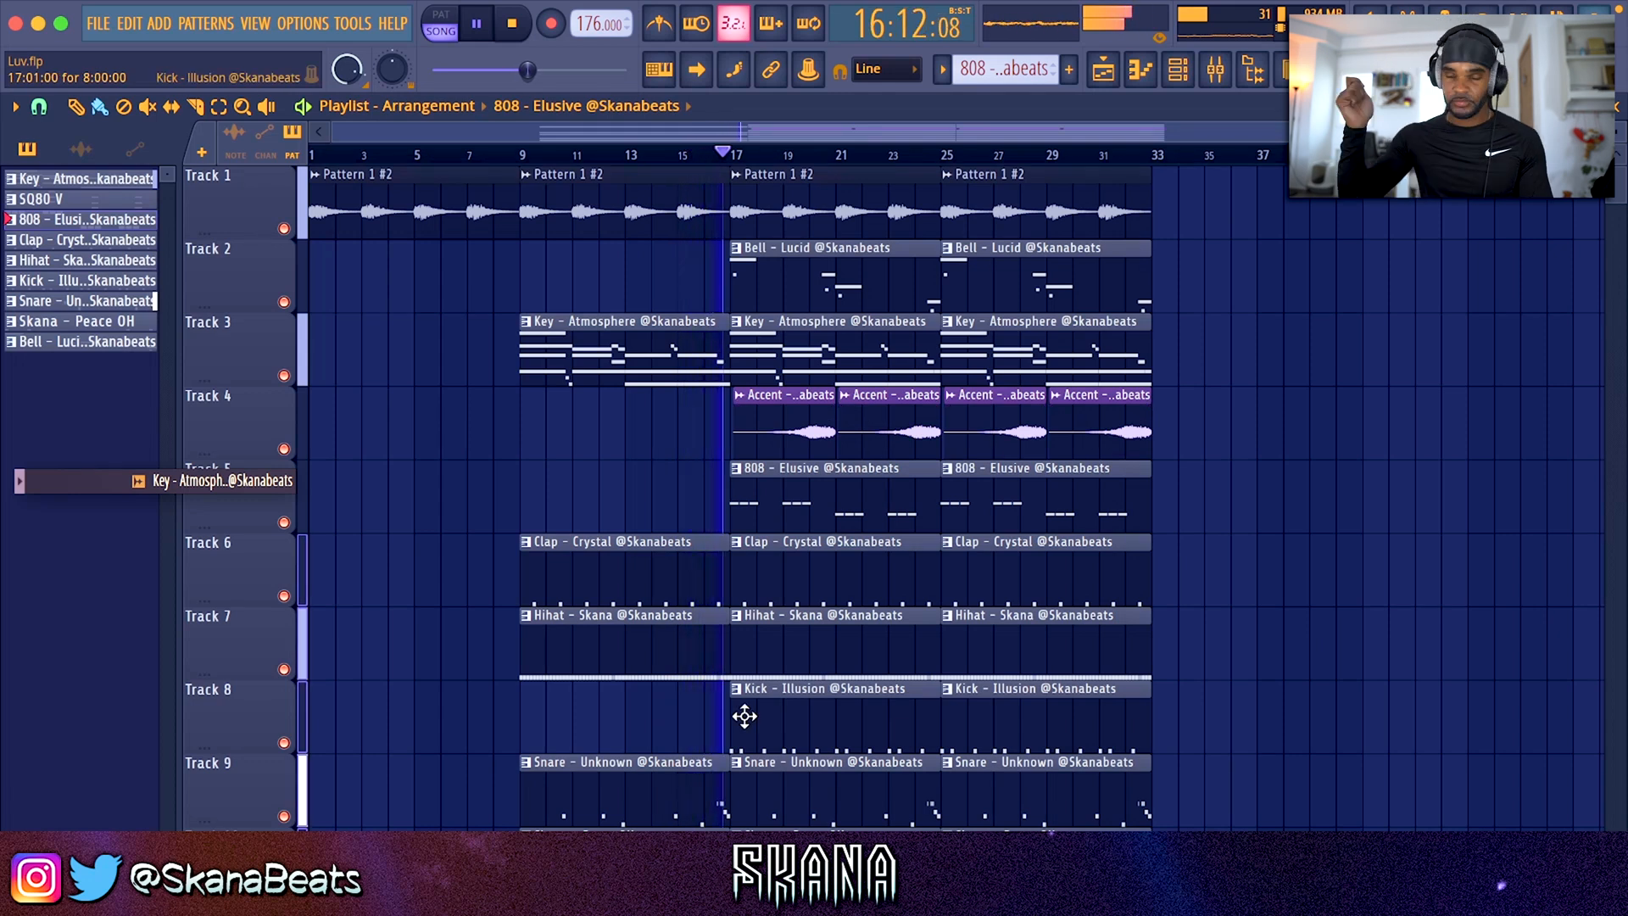
Step: Delete the Key - Atmosphere clips at bars 17 and 25 on Track 3
{"action": "right_click", "coordinate": [830, 348]}
{"action": "right_click", "coordinate": [988, 363]}
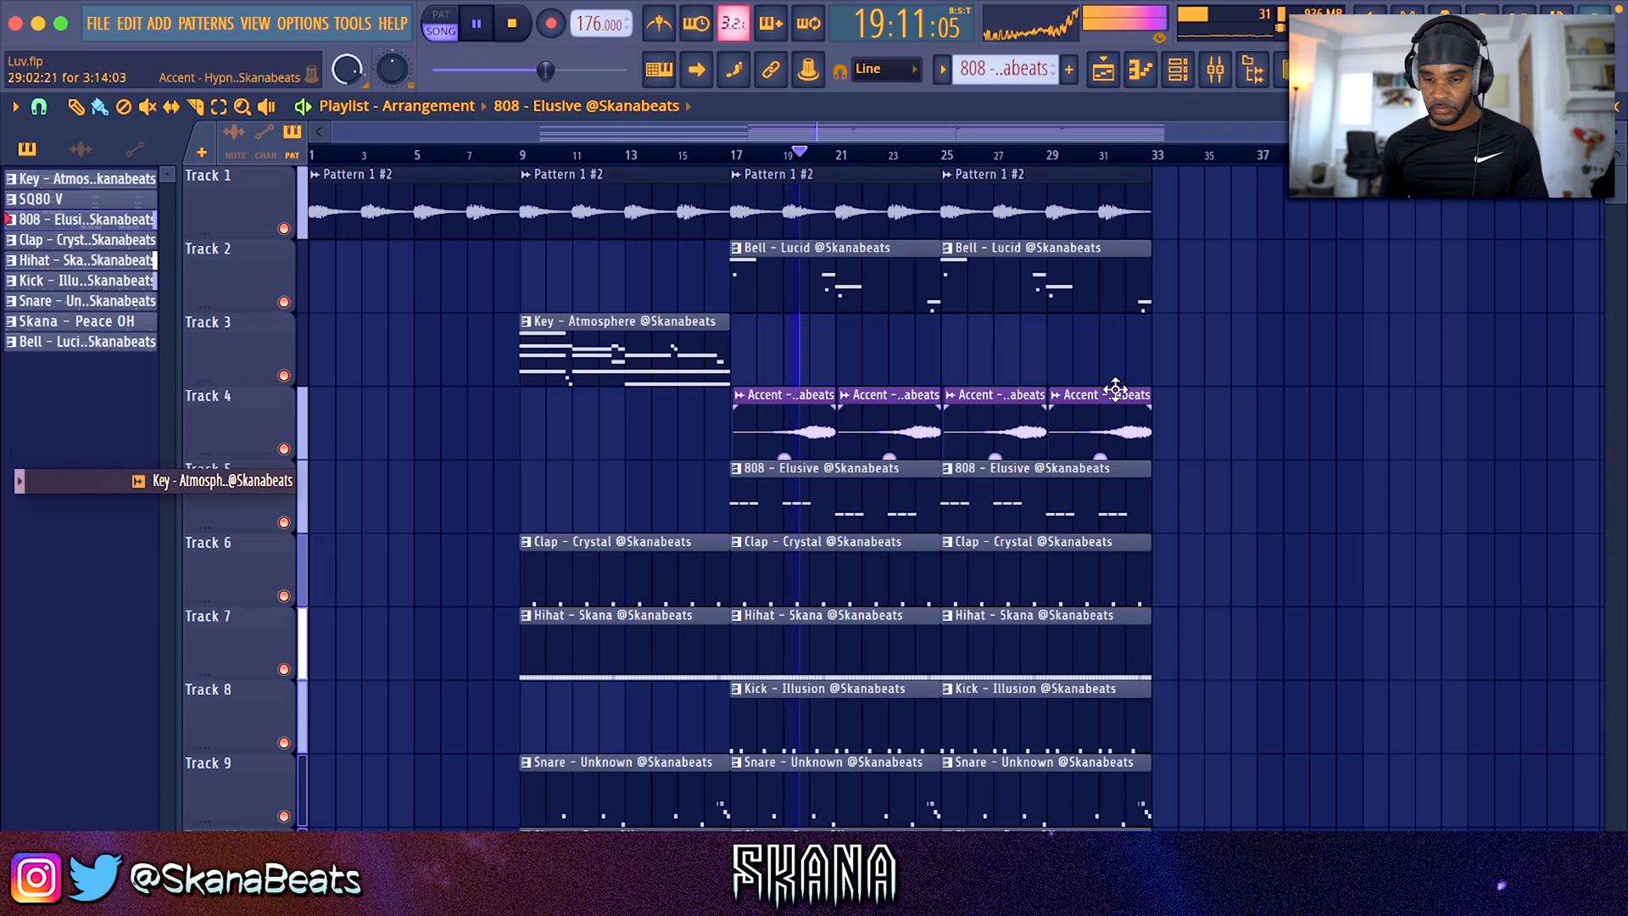
{"action": "left_click_drag", "start_coordinate": [1619, 132], "coordinate": [1619, 135]}
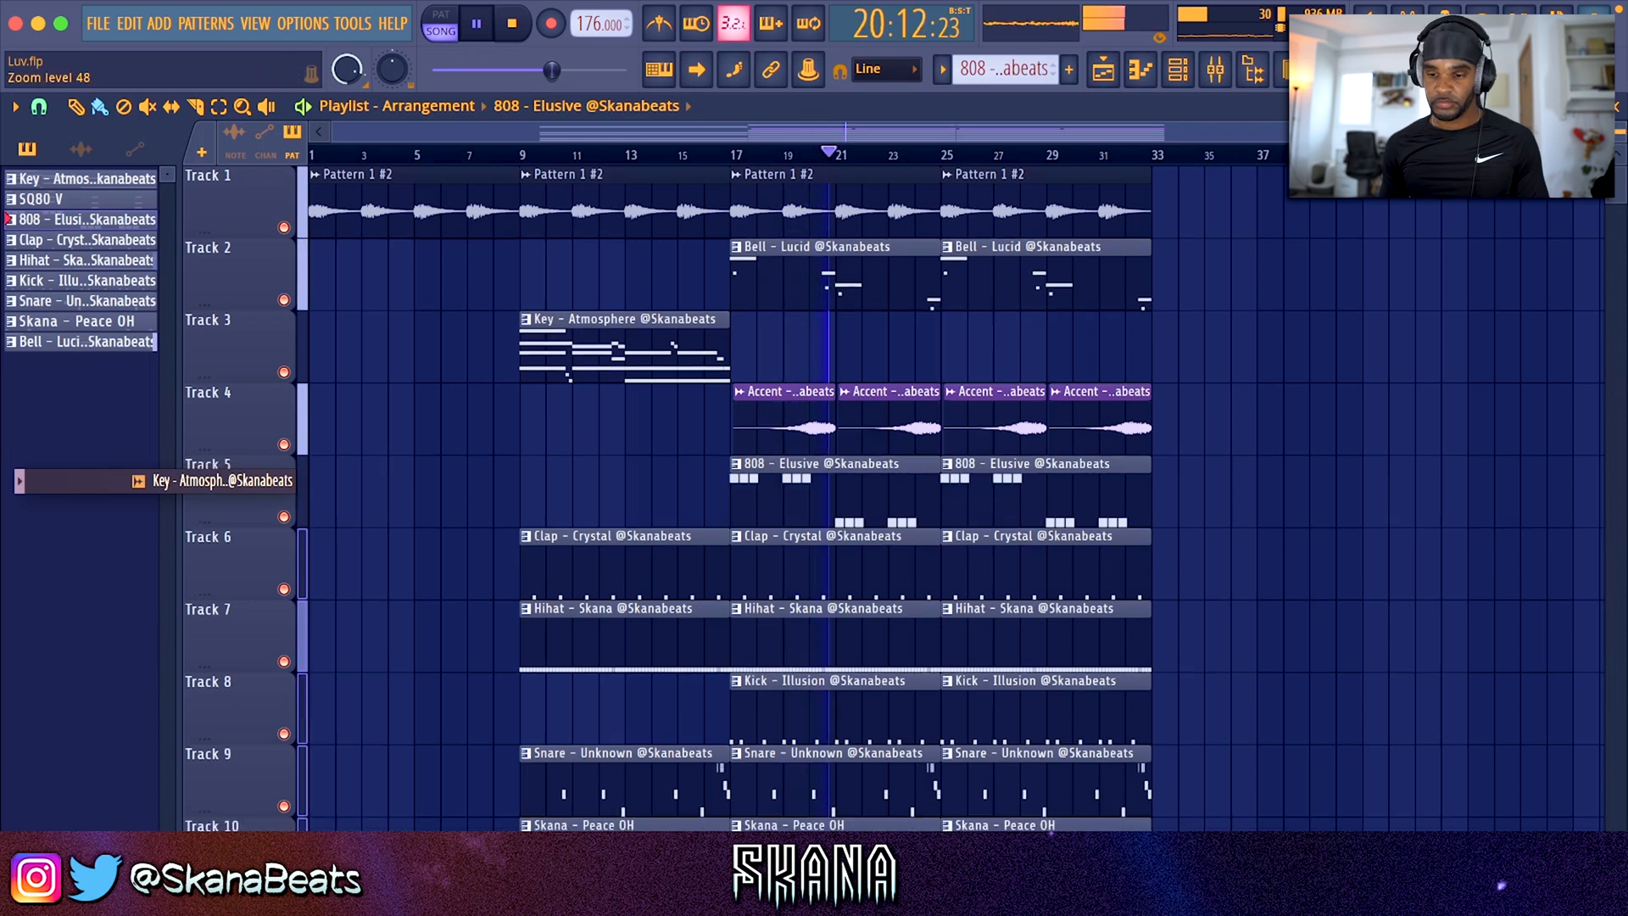
Step: Create an automation clip for the Master track's Crystalline mix level and edit its point at bar 17
{"action": "left_click", "coordinate": [1217, 75]}
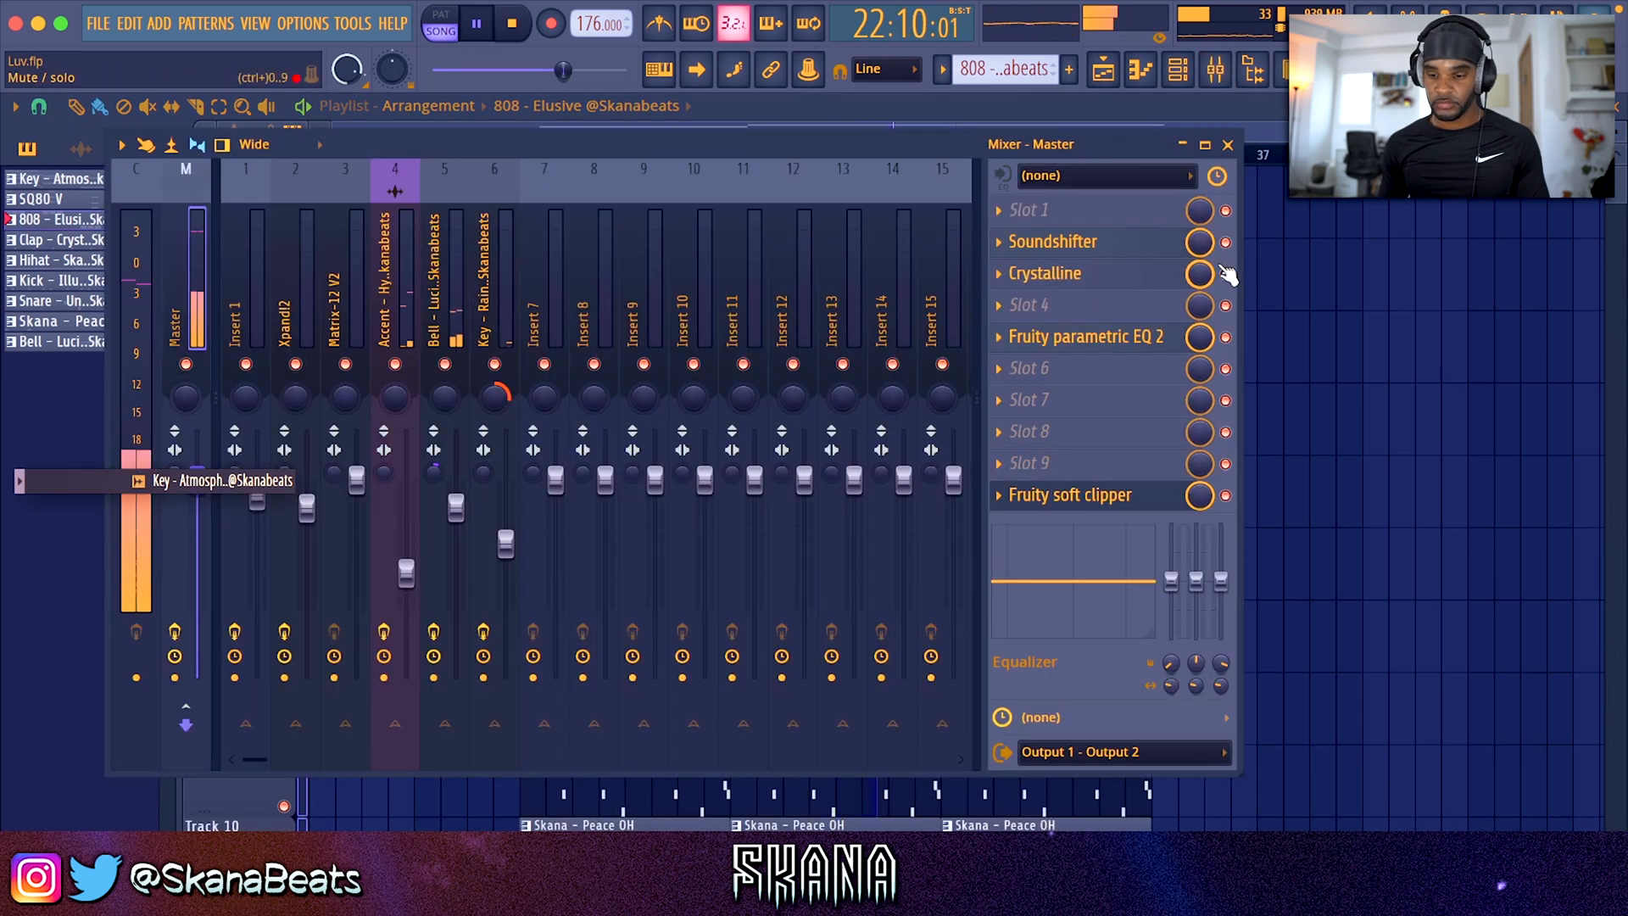
{"action": "right_click", "coordinate": [1202, 277]}
{"action": "left_click", "coordinate": [1285, 445]}
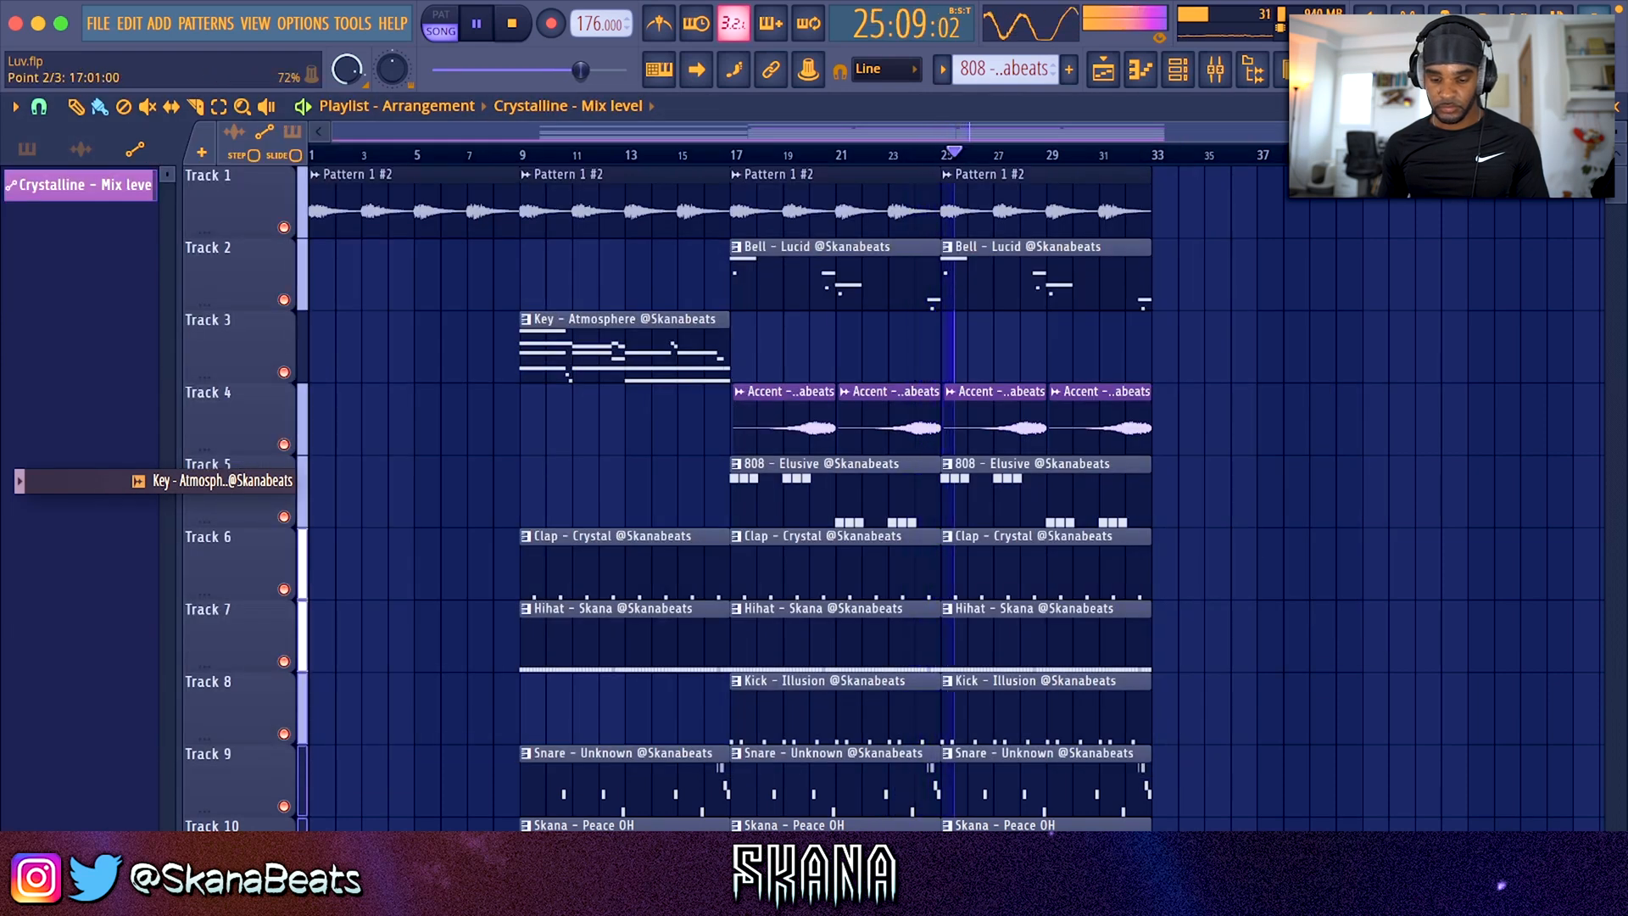
{"action": "left_click", "coordinate": [737, 680]}
{"action": "left_click", "coordinate": [757, 689]}
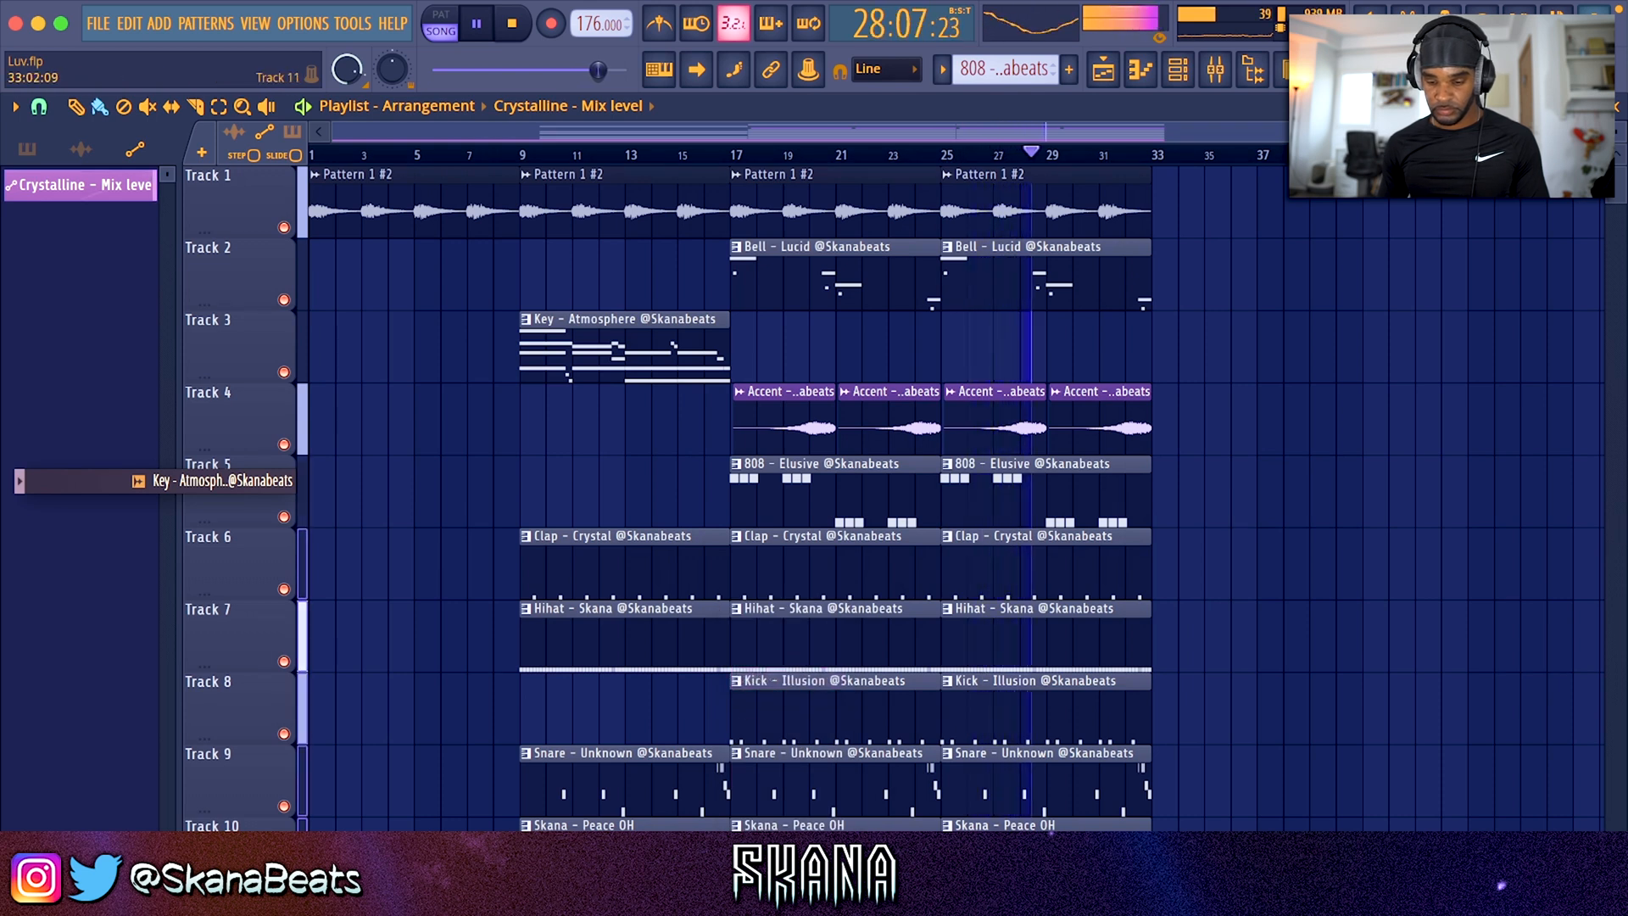
Step: Place a copy of the Key - Atmosphere clip at bar 25 on Track 3
{"action": "left_click", "coordinate": [663, 376]}
{"action": "left_click", "coordinate": [958, 350]}
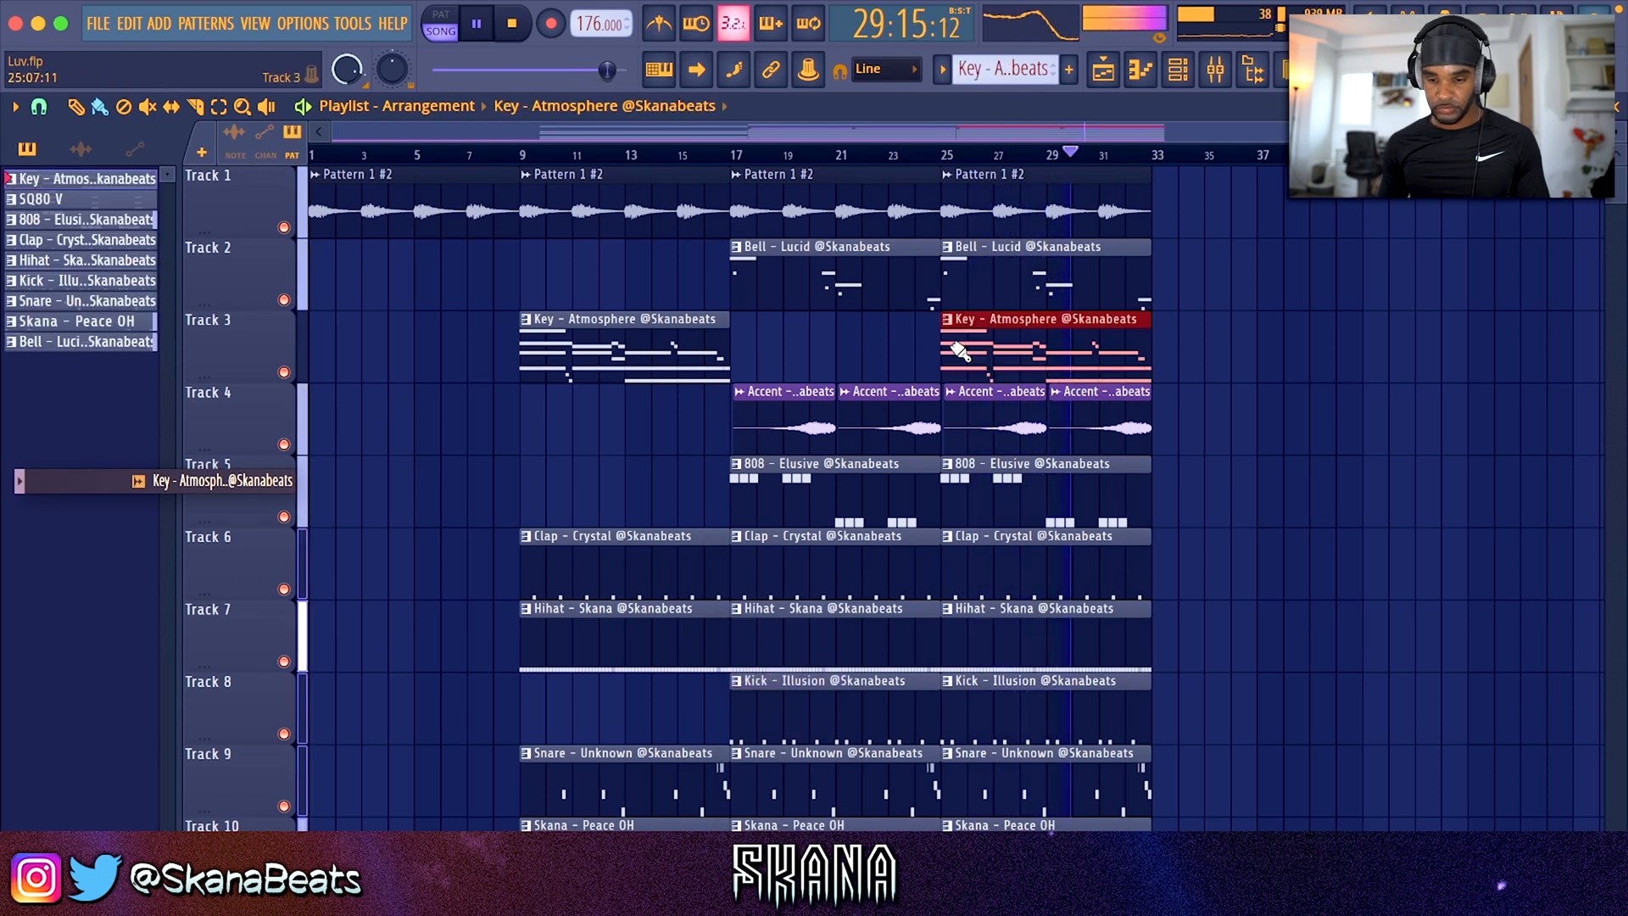